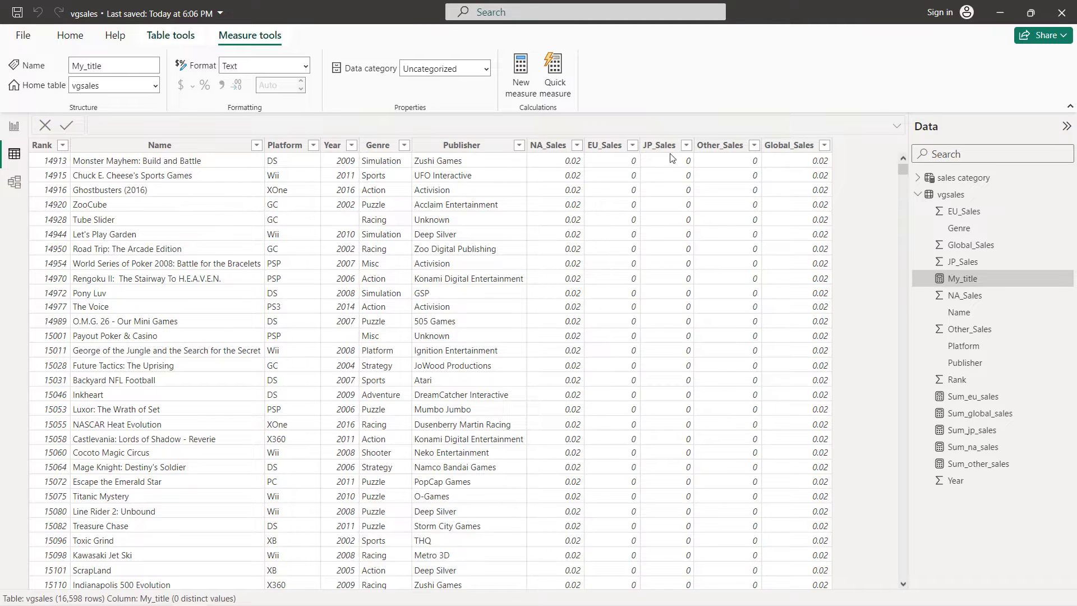
pyautogui.moveTo(904, 171)
pyautogui.mouseDown()
pyautogui.moveTo(903, 183)
pyautogui.moveTo(902, 160)
pyautogui.mouseUp()
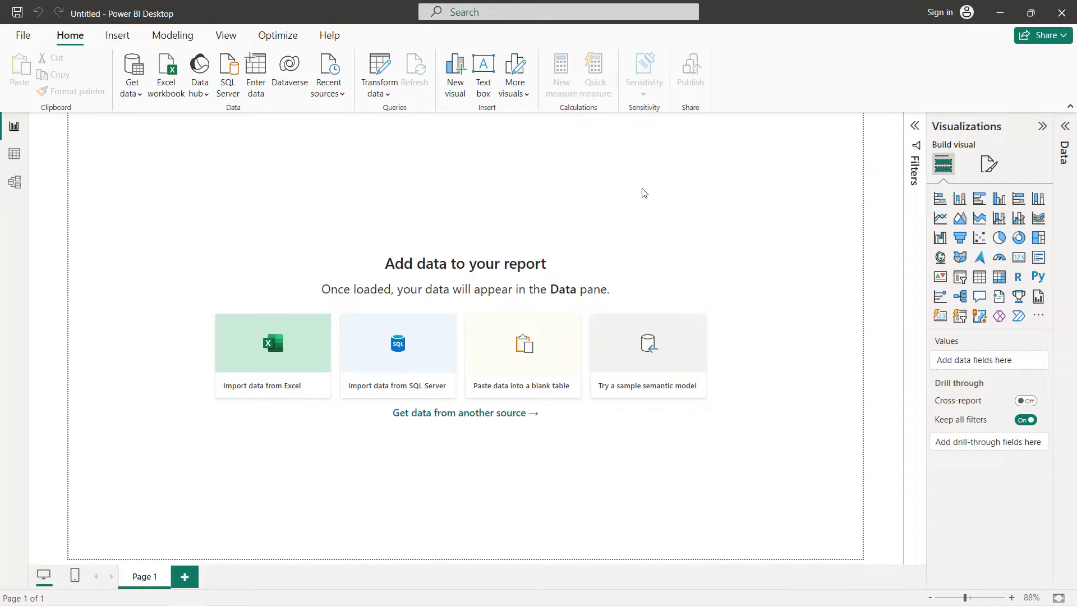
# - Load the vgsales.csv file as a text/CSV data source and expand the vgsales table to show its fields
pyautogui.click(138, 96)
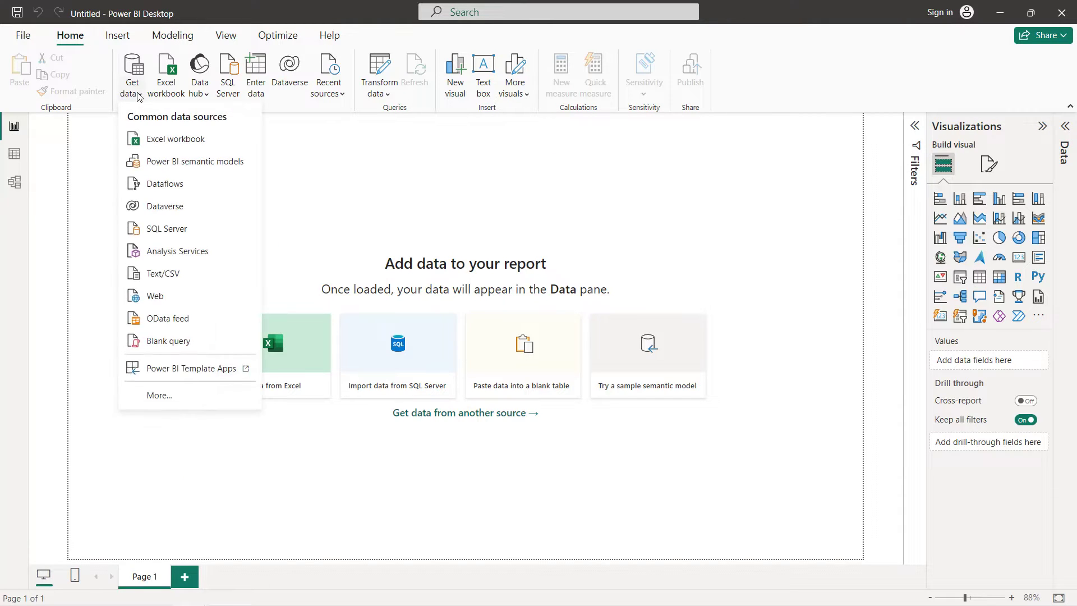
pyautogui.click(159, 274)
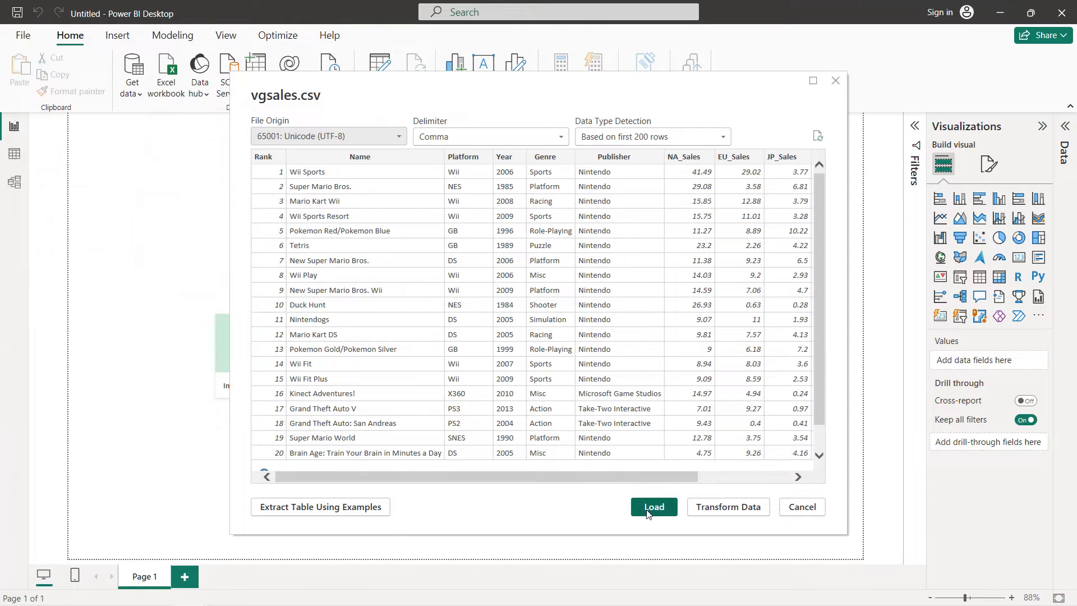
pyautogui.click(649, 506)
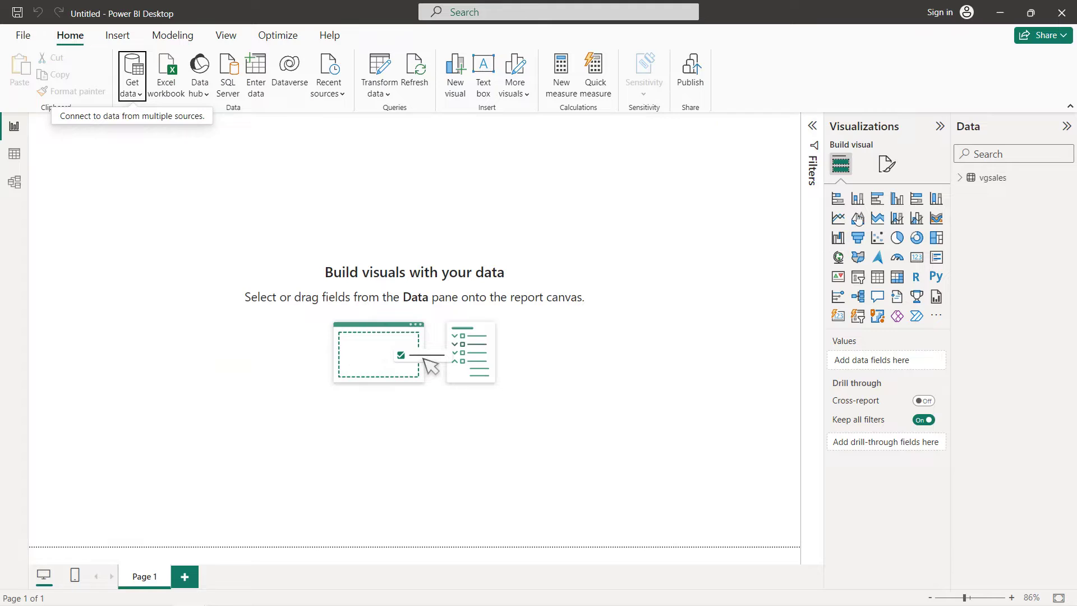
pyautogui.click(960, 177)
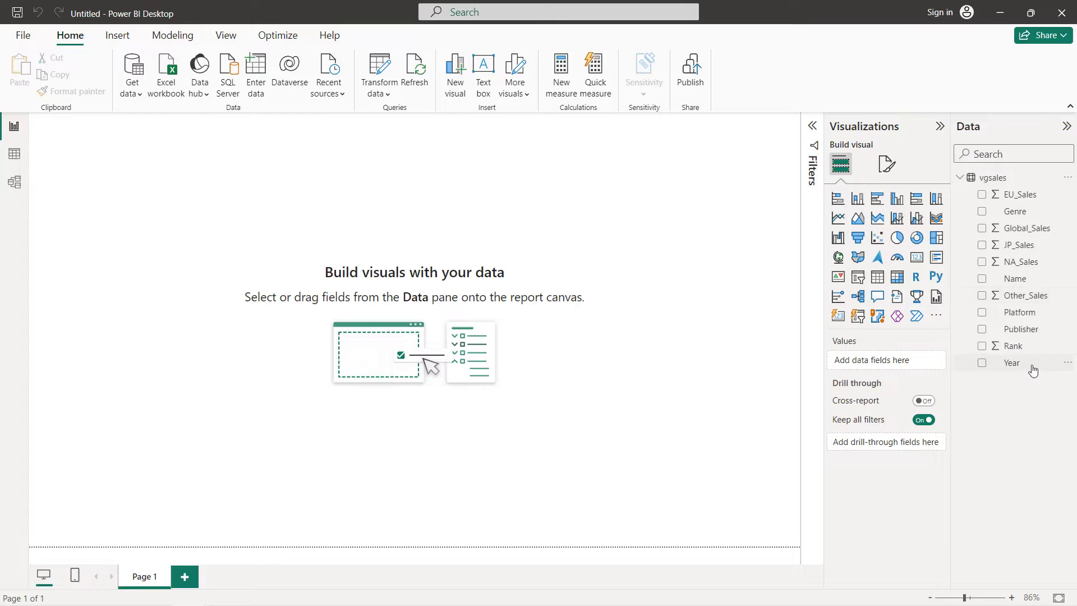
# - Change the Year column of the vgsales query to Whole Number in Power Query Editor, replacing the current type conversion
pyautogui.click(387, 98)
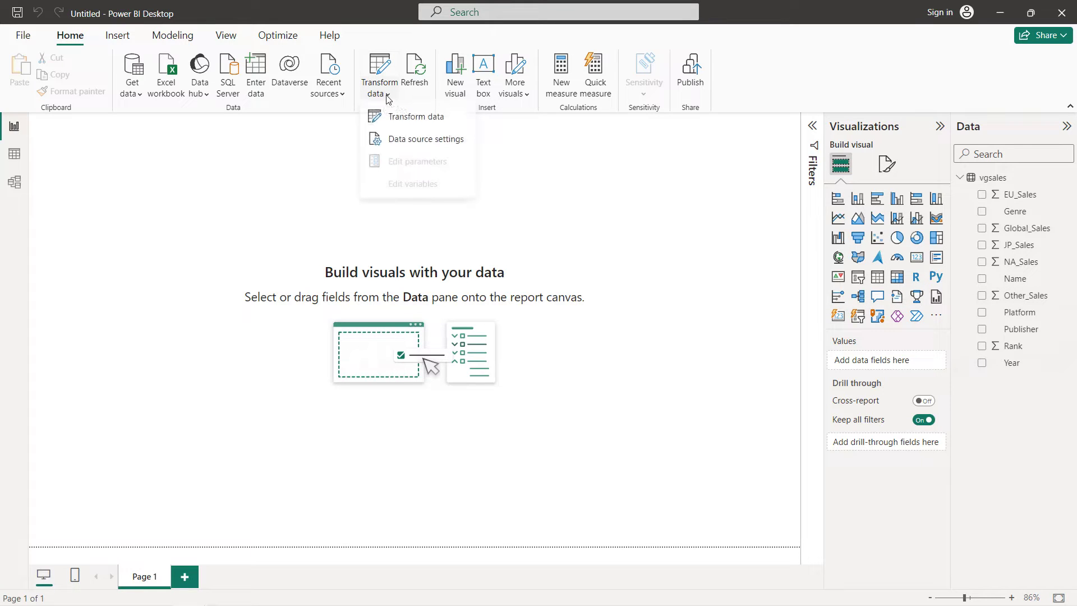
pyautogui.click(386, 125)
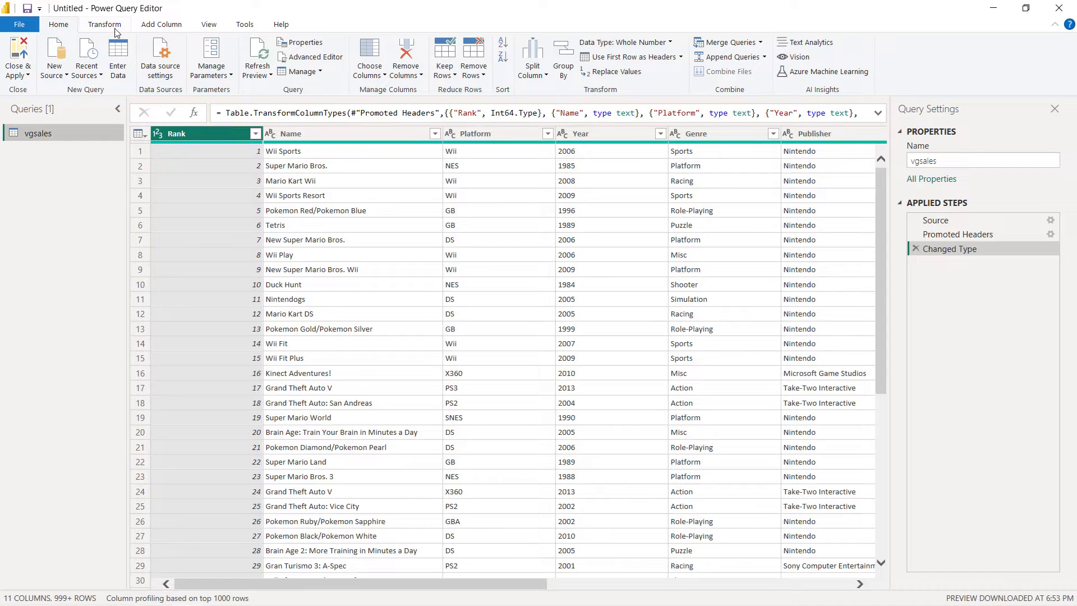
pyautogui.click(112, 26)
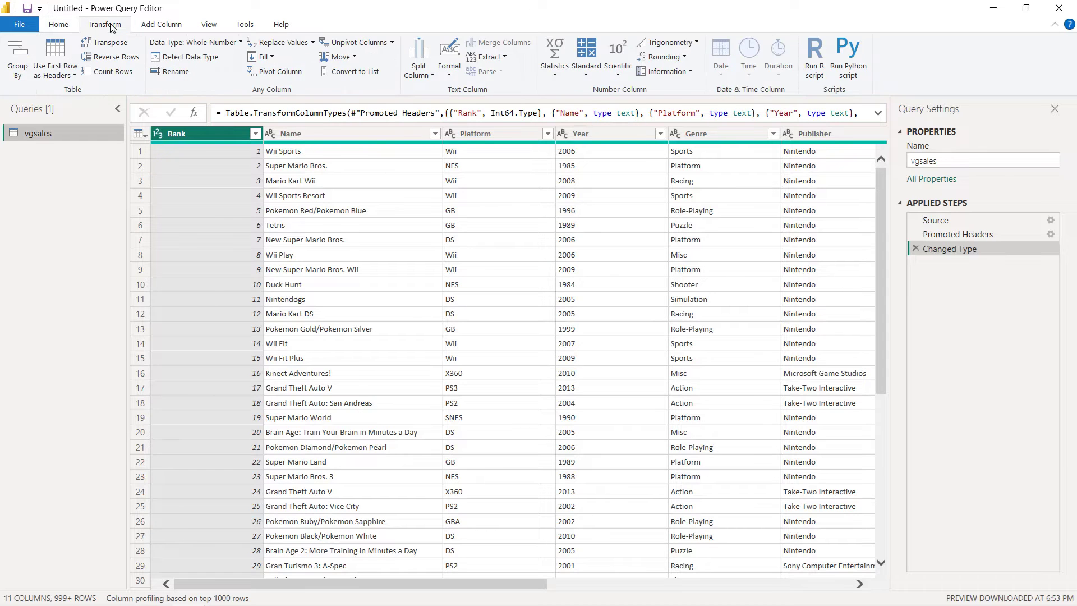
pyautogui.click(611, 132)
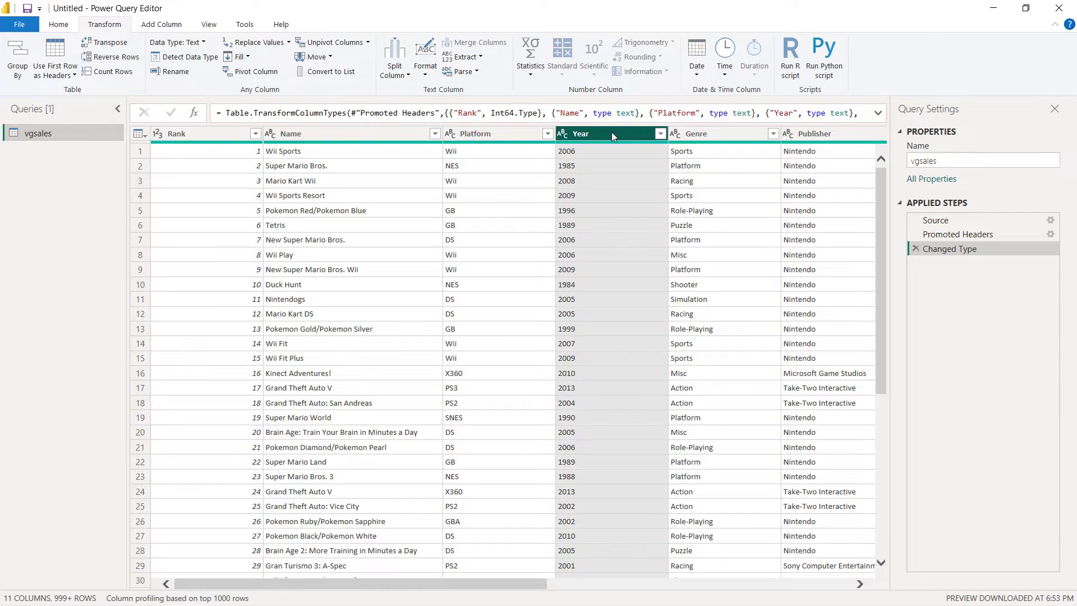
pyautogui.click(203, 45)
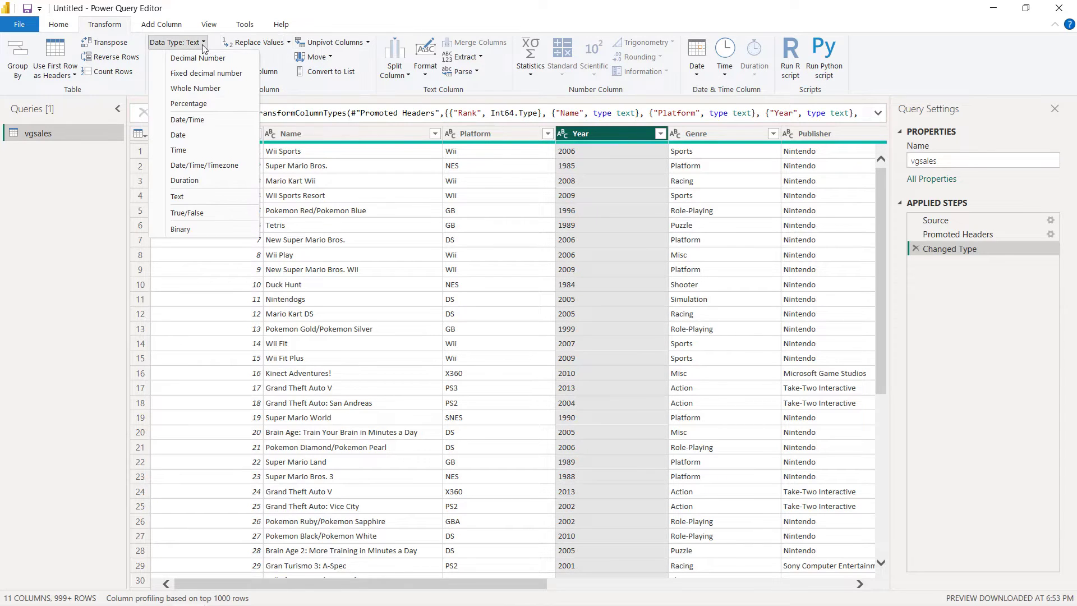
pyautogui.click(199, 95)
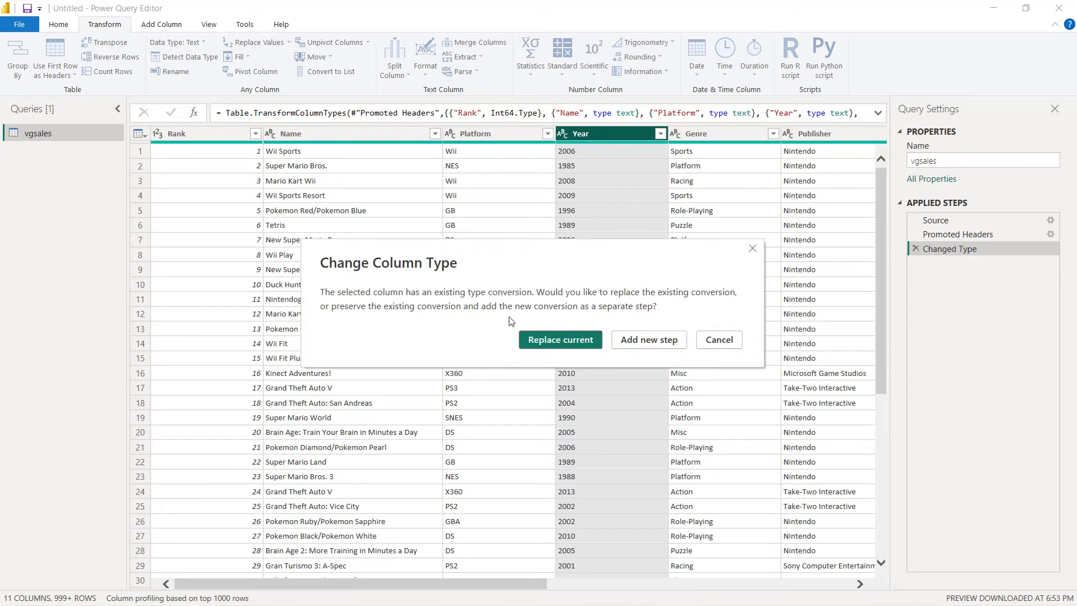
pyautogui.click(548, 347)
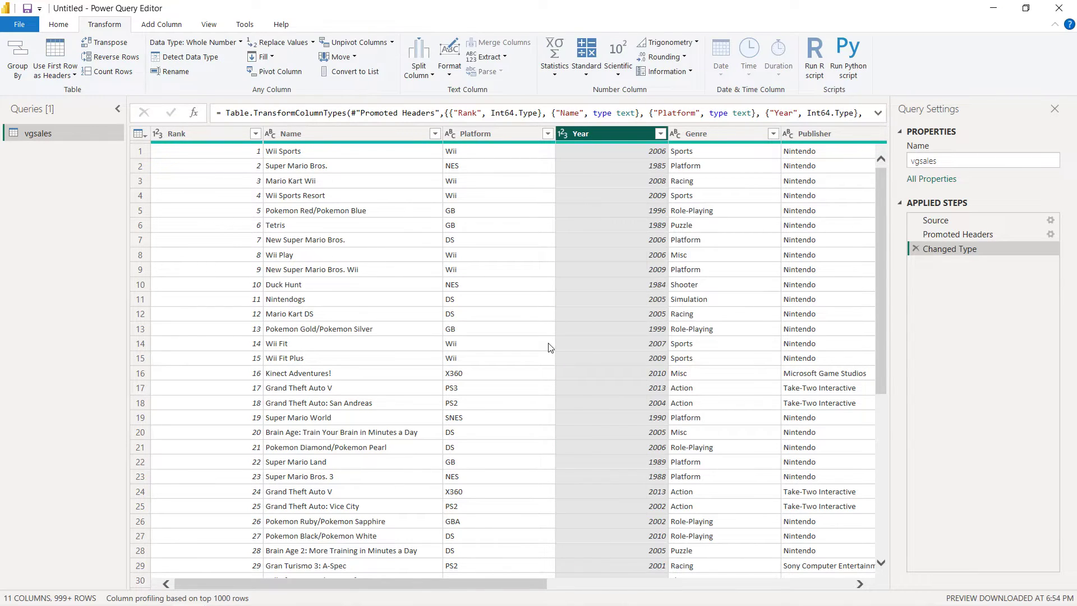
# - Apply the pending query changes to the model and close Power Query Editor
pyautogui.click(27, 9)
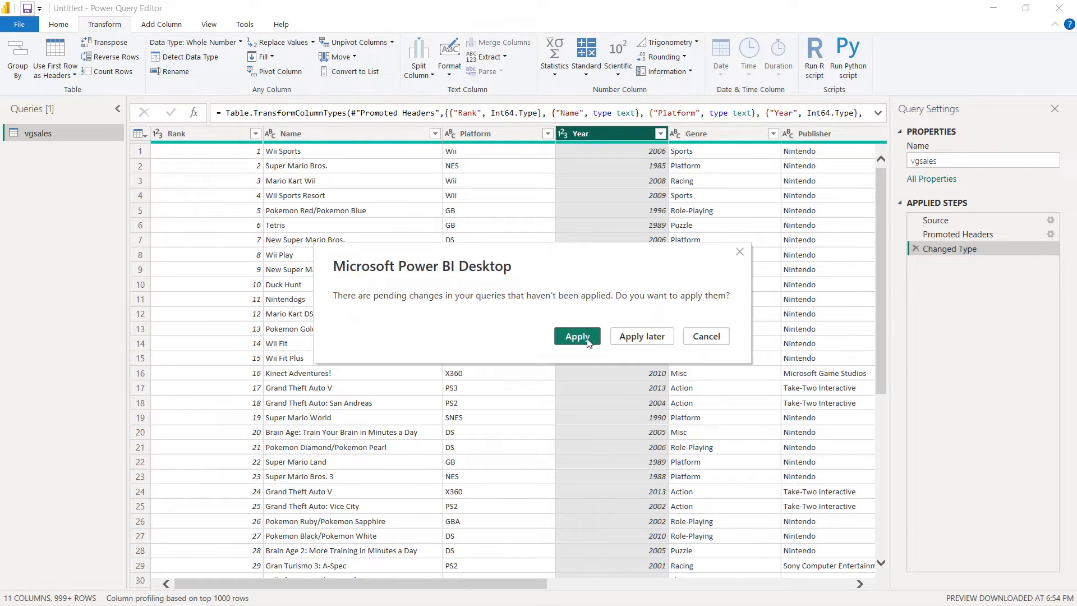
pyautogui.click(587, 338)
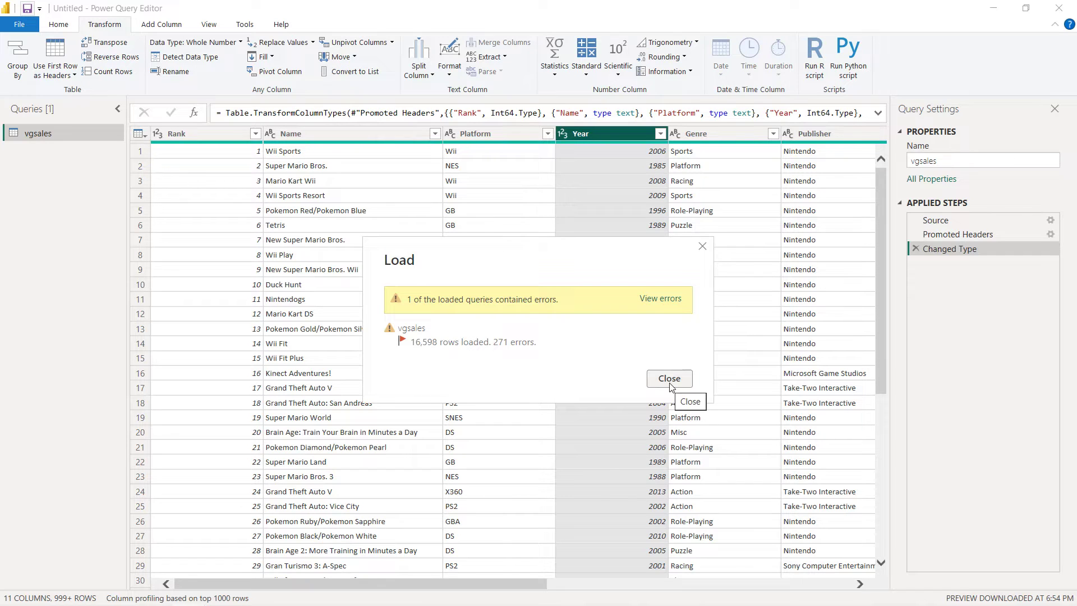
pyautogui.click(670, 383)
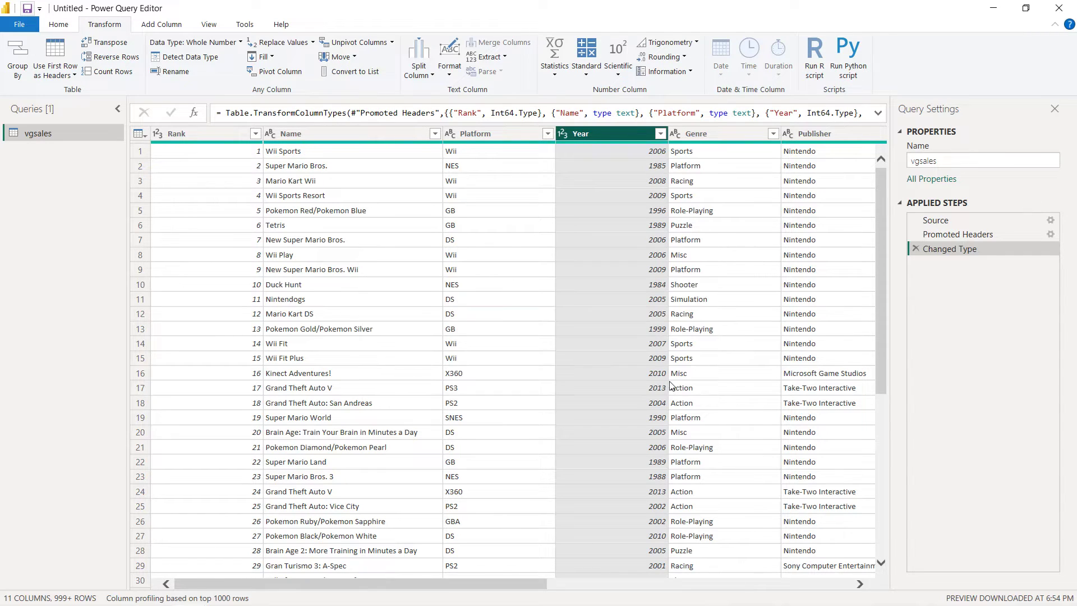
pyautogui.click(1066, 7)
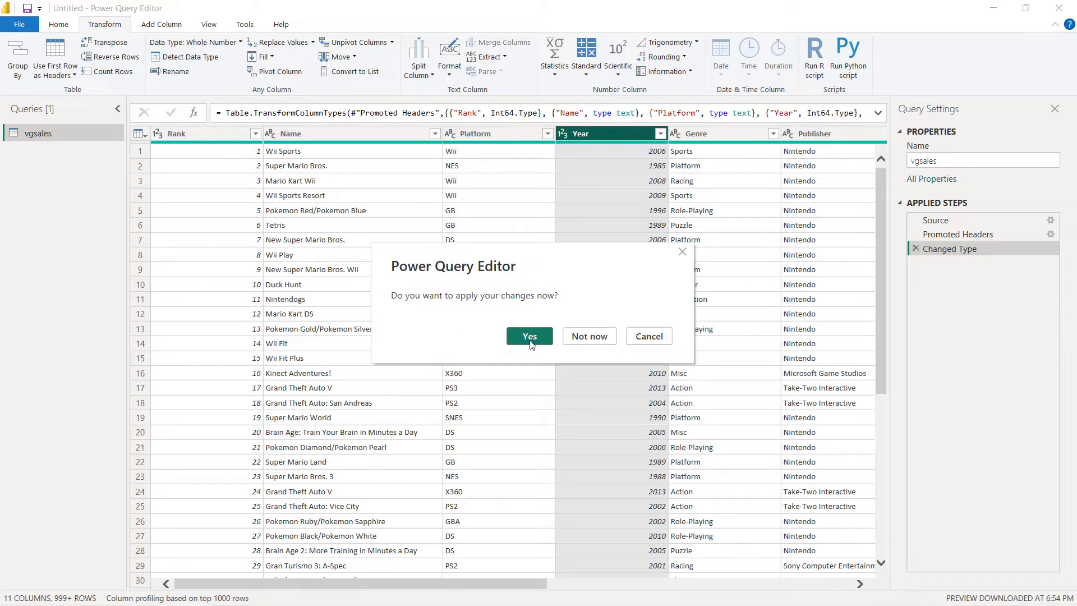
pyautogui.click(531, 340)
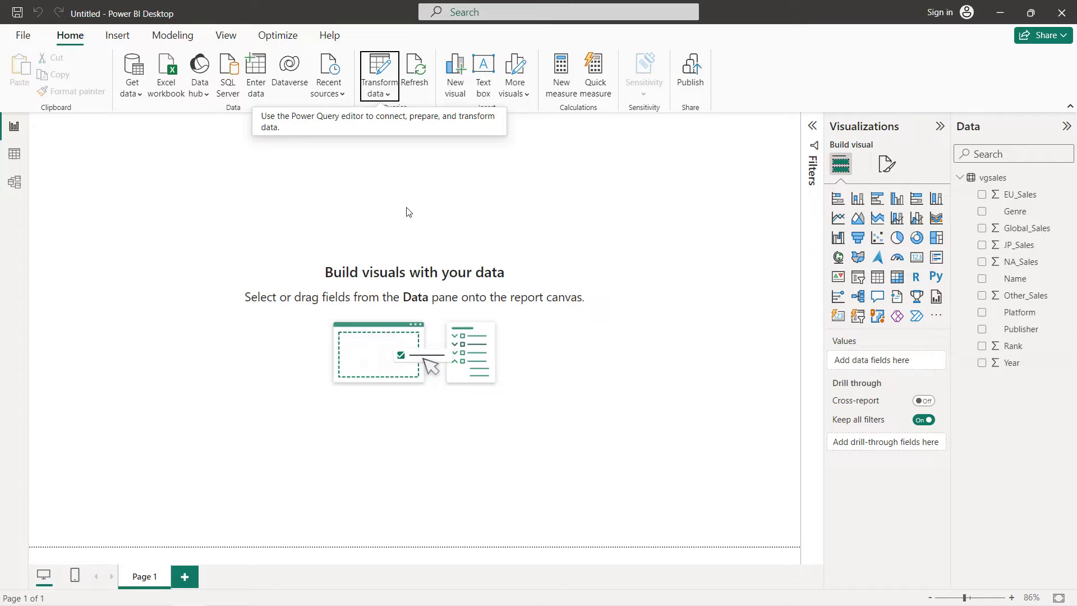
# - Start a new fields parameter and name it "Sales category"
pyautogui.click(183, 37)
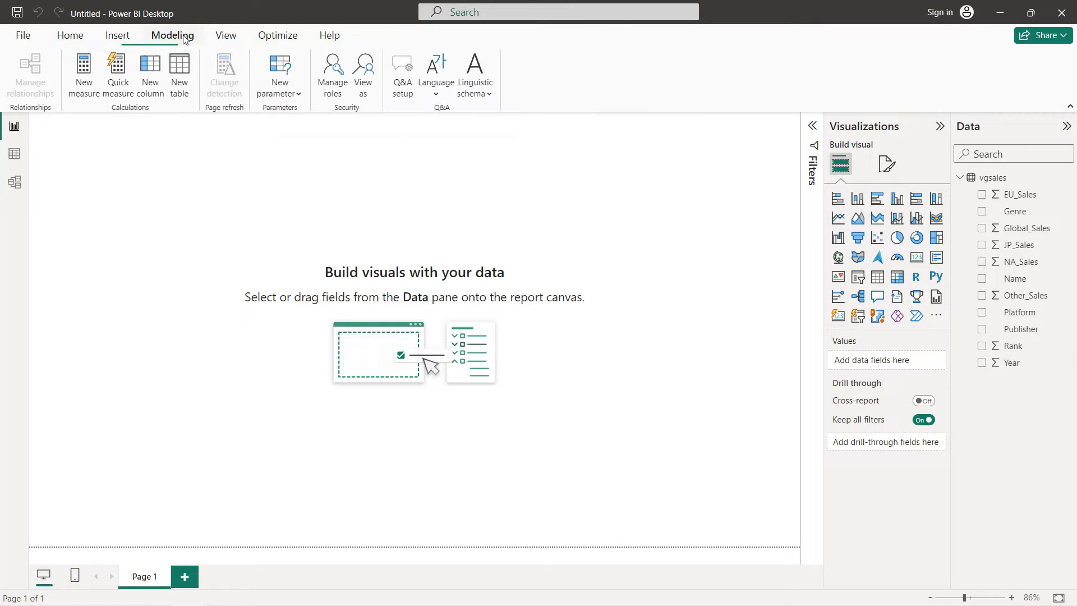
pyautogui.click(297, 104)
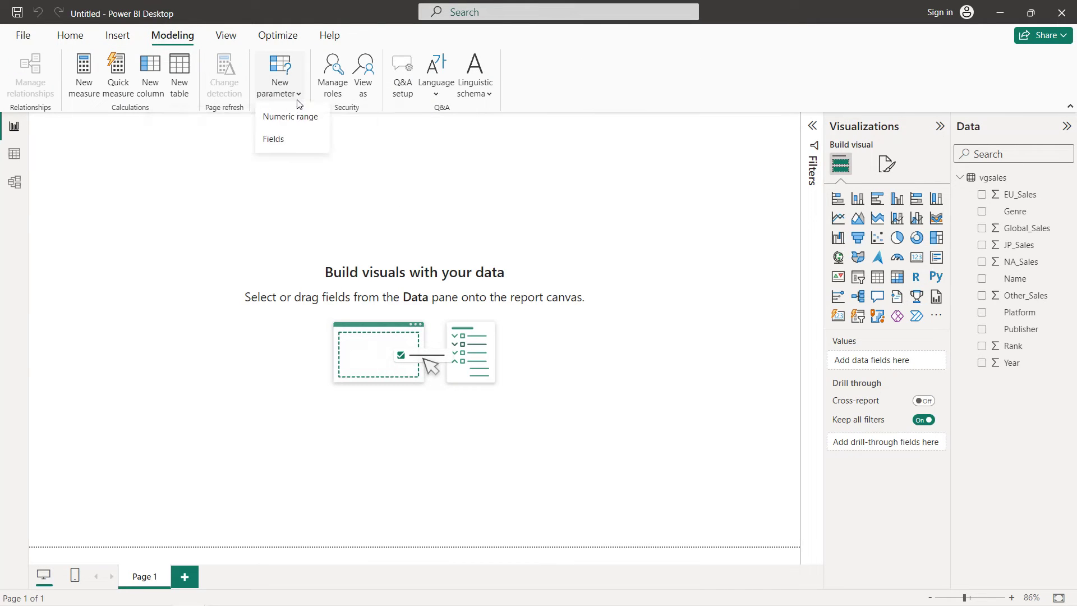
pyautogui.click(276, 140)
pyautogui.moveTo(367, 219); pyautogui.dragTo(268, 217)
pyautogui.write('S')
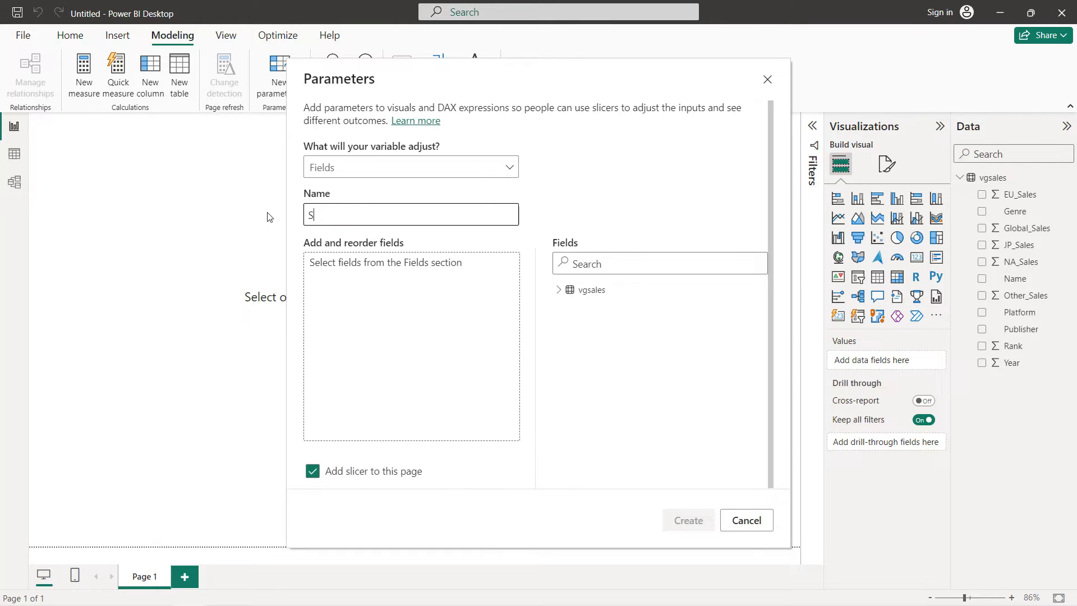
pyautogui.write('ales category')
# - Add EU_Sales, Global_Sales, JP_Sales, NA_Sales and Other_Sales from vgsales to the parameter and create it with a slicer on the page
pyautogui.click(560, 291)
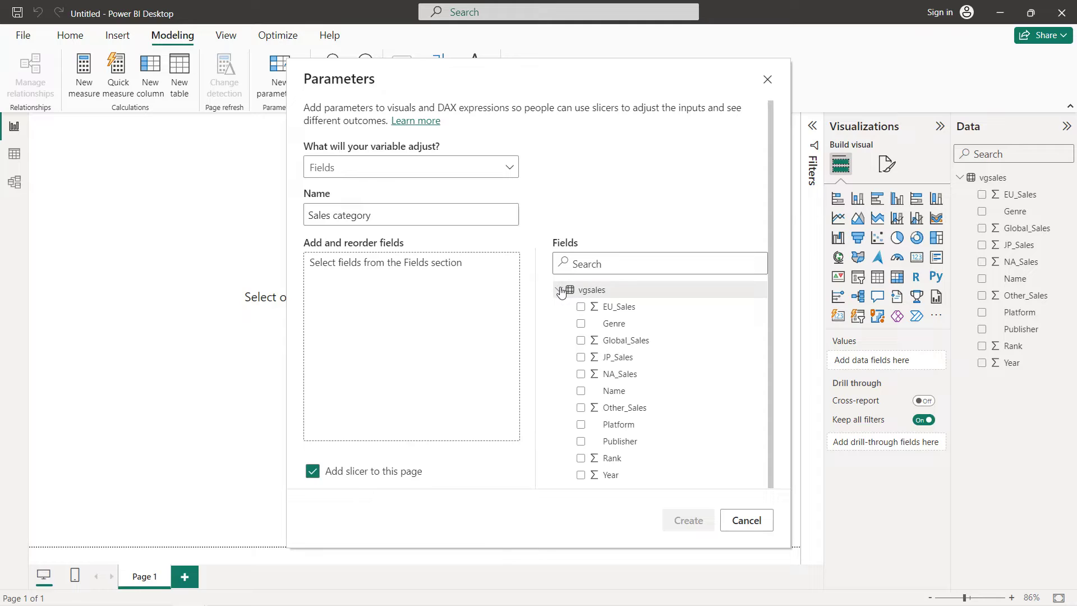
pyautogui.click(581, 306)
pyautogui.click(581, 341)
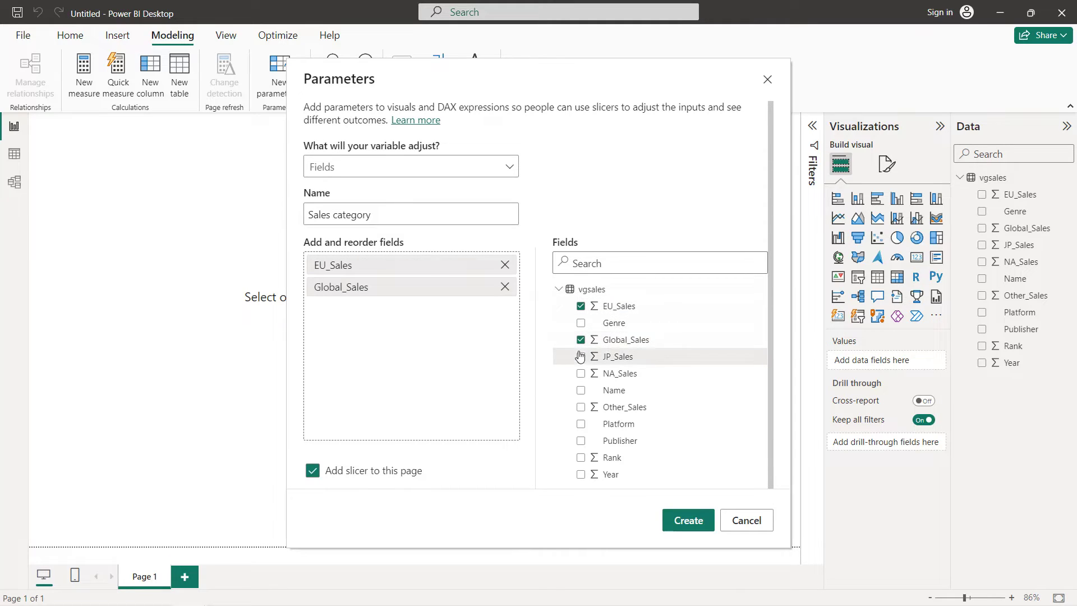
pyautogui.click(581, 358)
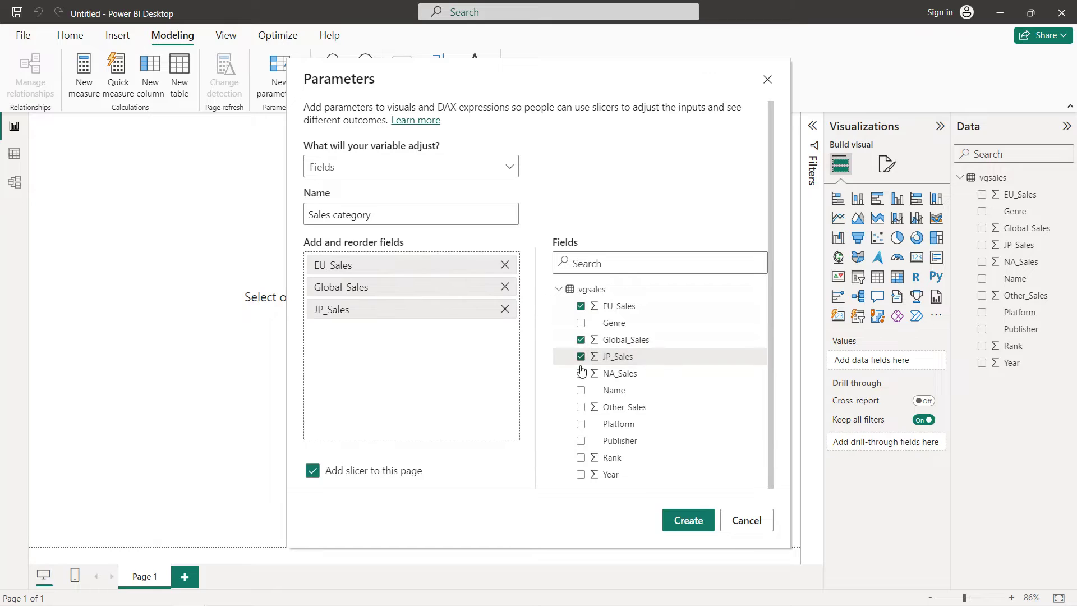
pyautogui.click(580, 374)
pyautogui.click(581, 407)
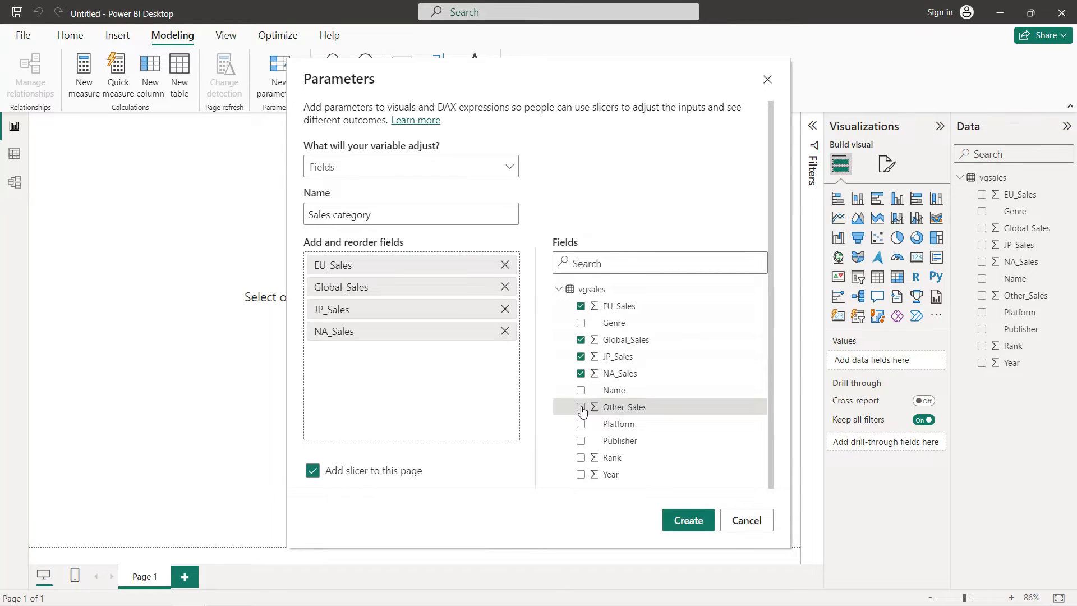
pyautogui.click(685, 523)
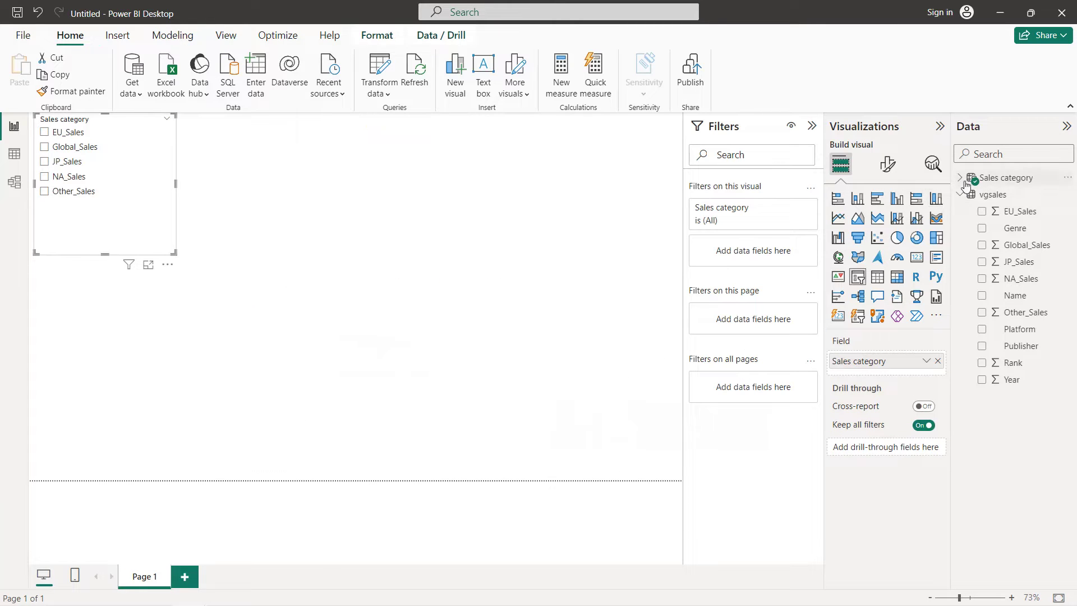
# - Build a widened area chart below the slicer with Year on the X-axis and the Sales category parameter on the Y-axis
pyautogui.click(961, 178)
pyautogui.click(281, 211)
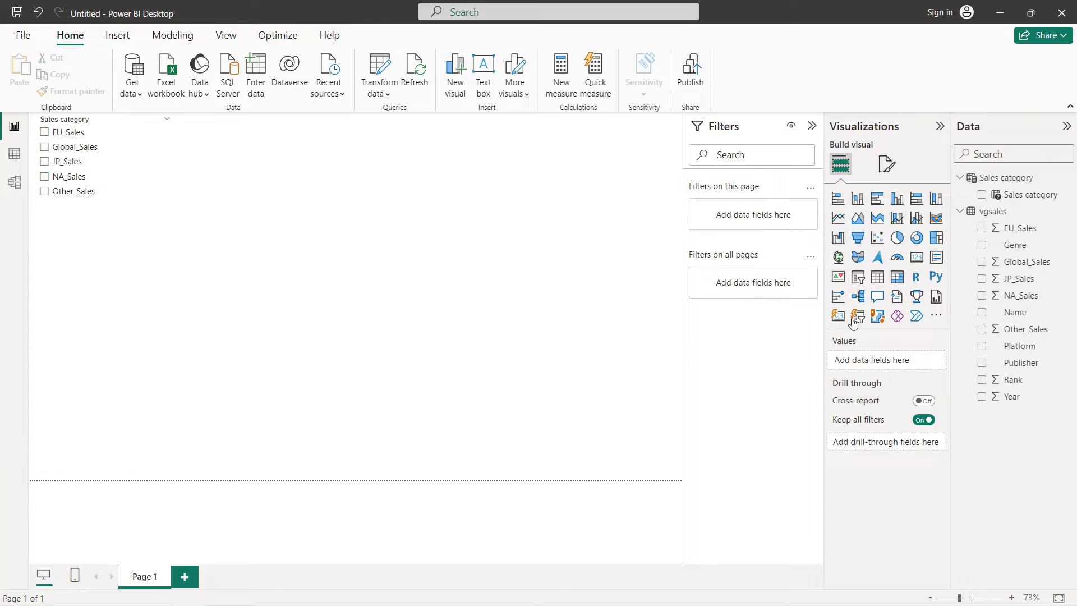
pyautogui.click(982, 395)
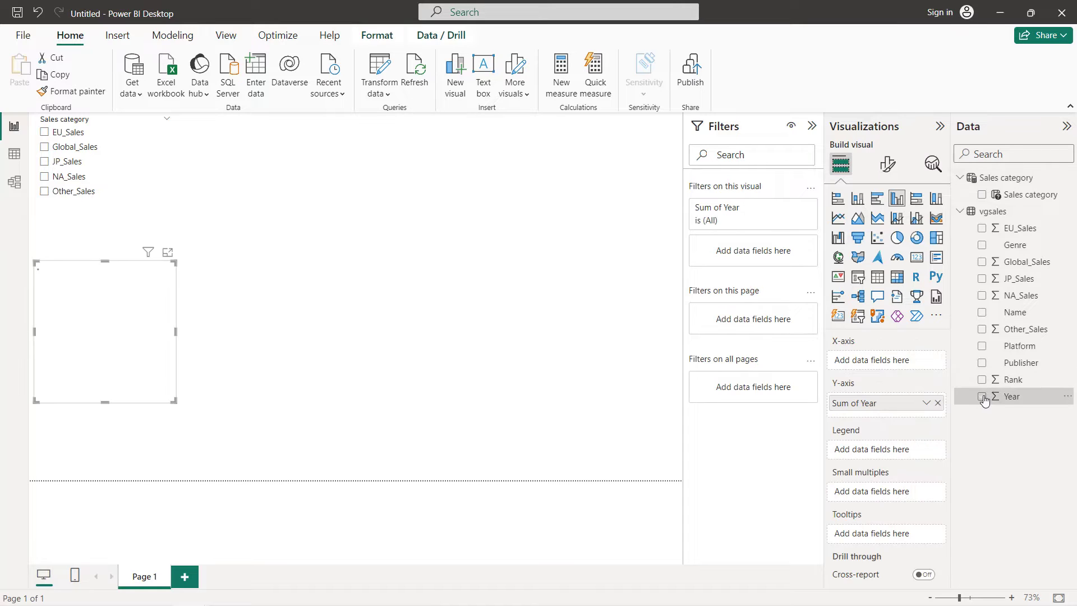
pyautogui.moveTo(875, 405); pyautogui.dragTo(878, 363)
pyautogui.moveTo(1025, 195); pyautogui.dragTo(890, 418)
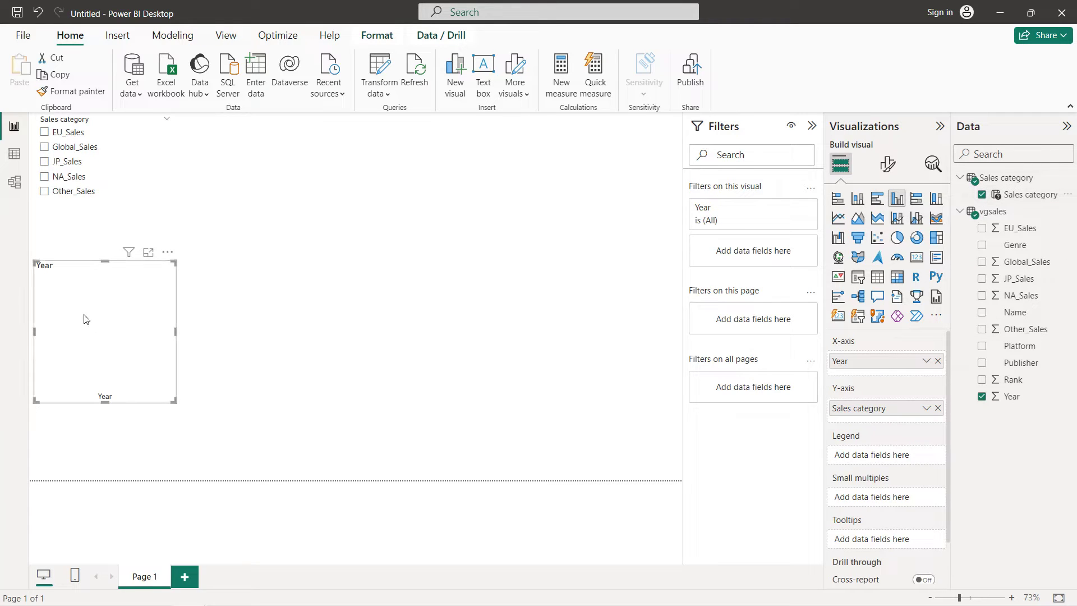
pyautogui.moveTo(175, 332); pyautogui.dragTo(331, 336)
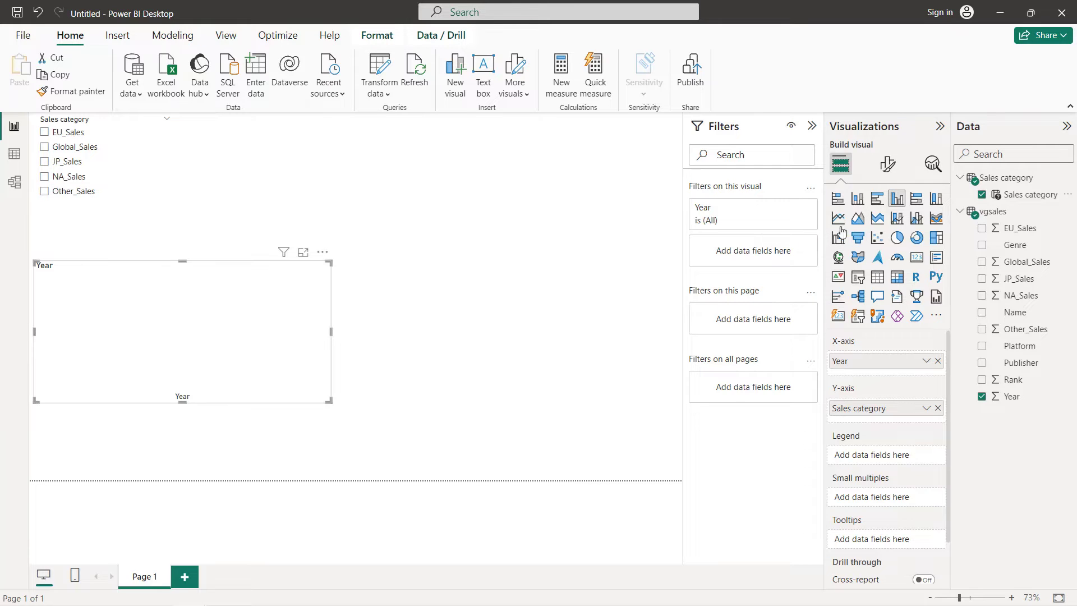
pyautogui.click(857, 218)
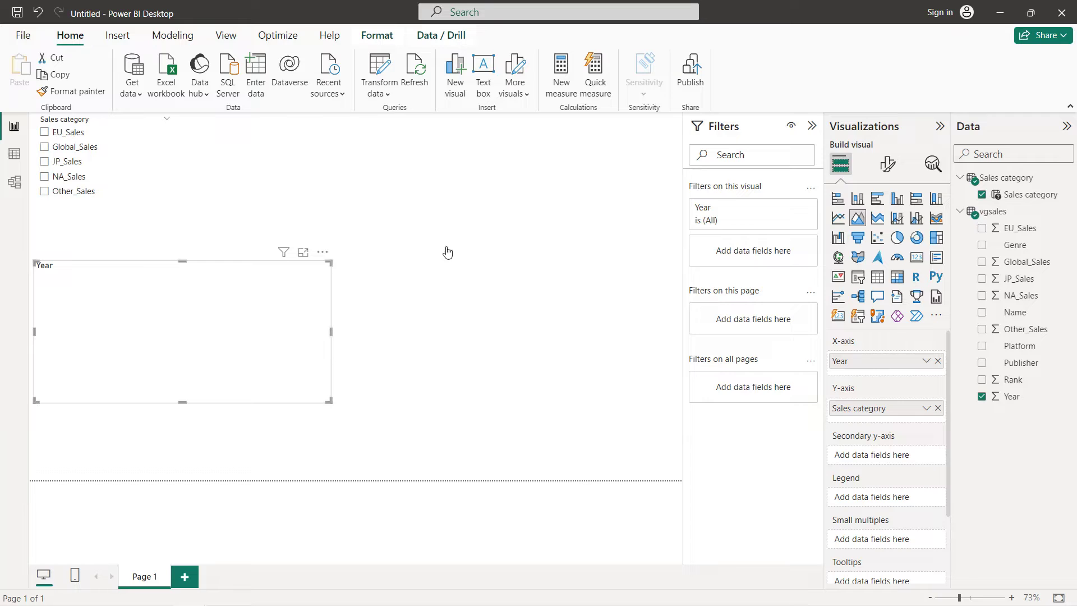
# - Create a measure in vgsales defined as Sum_eu_sales = SUM(vgsales[EU_Sales])
pyautogui.click(1068, 230)
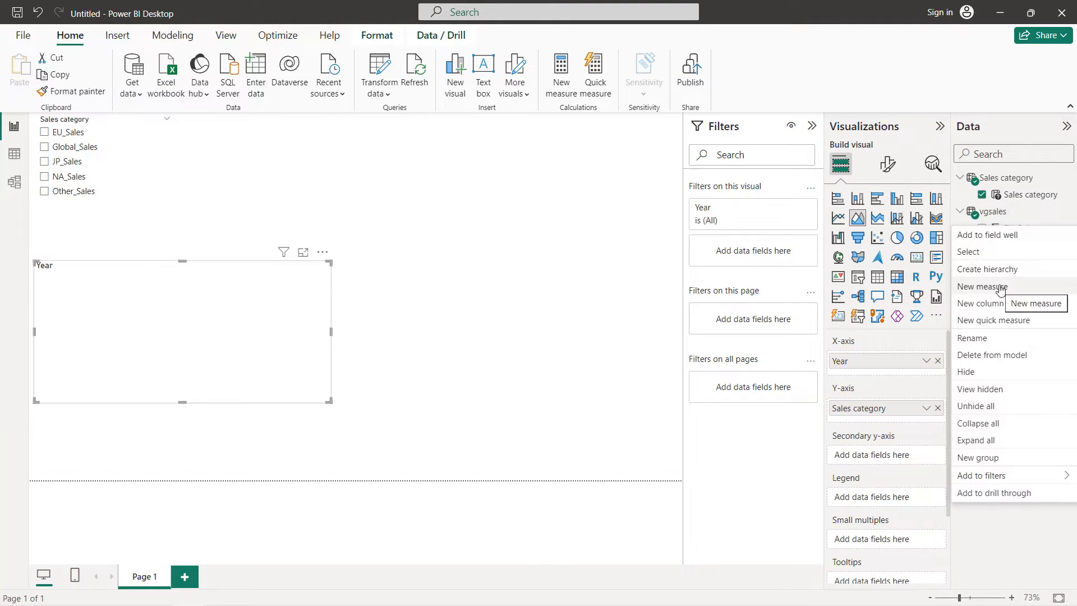
pyautogui.press('Escape')
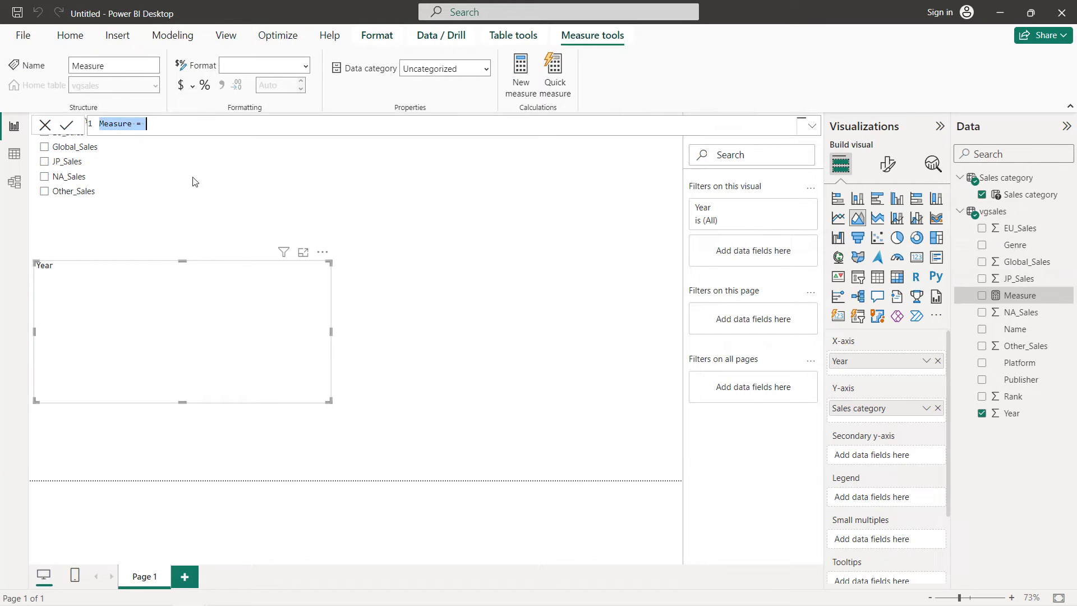
pyautogui.write('Su')
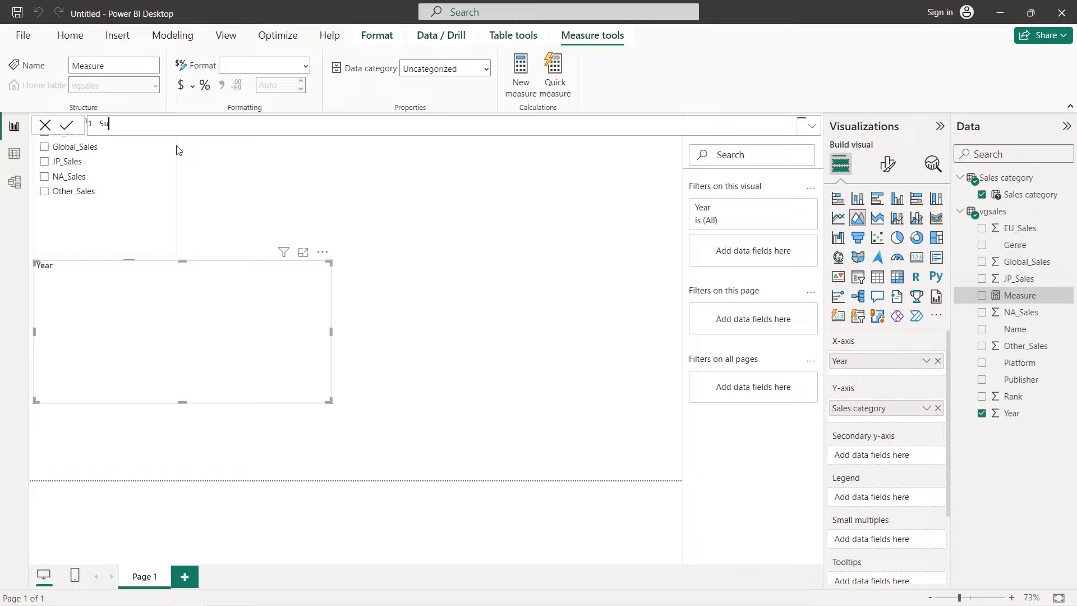
pyautogui.write('m_eu_sales = sum(eu')
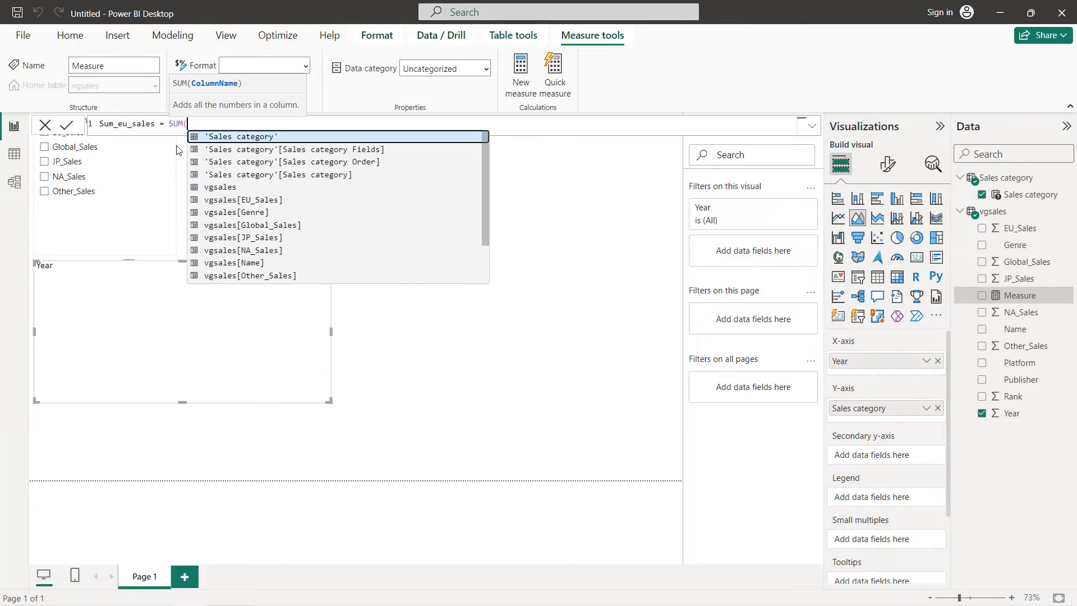
pyautogui.press('Tab')
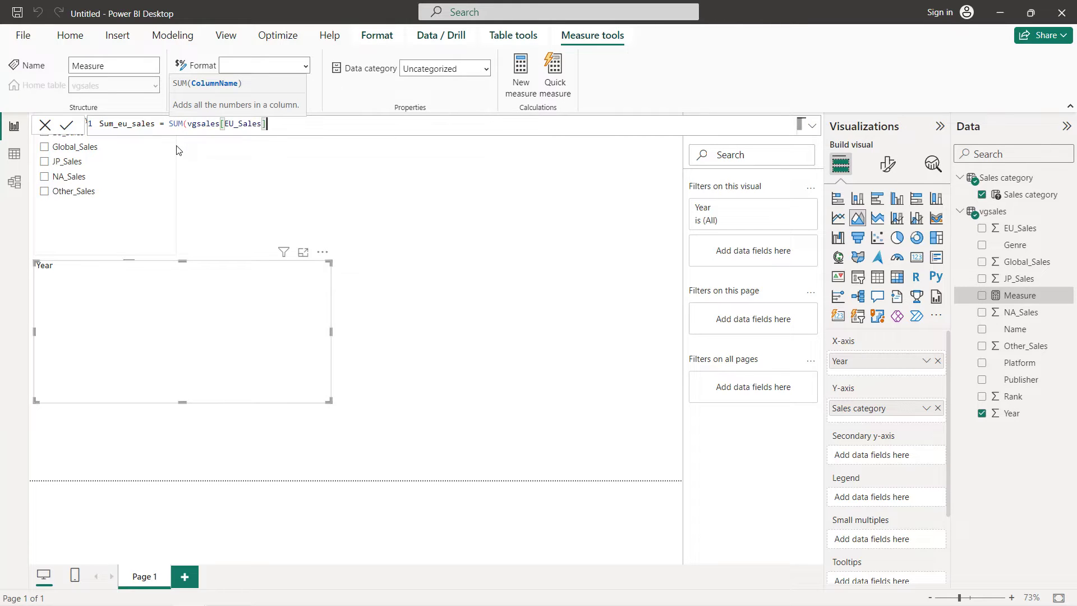
pyautogui.write(')')
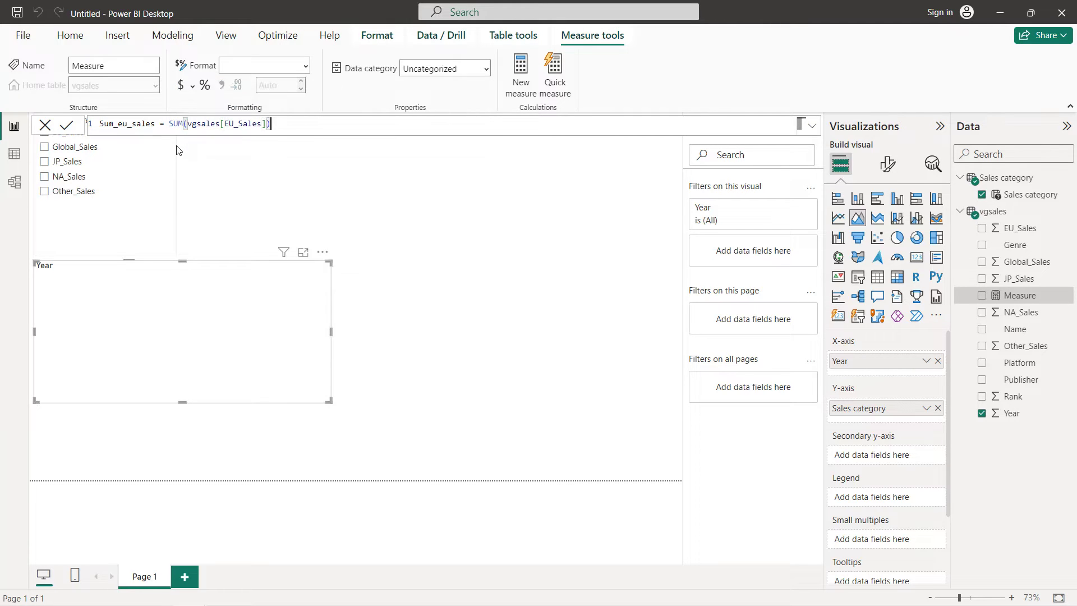
pyautogui.click(63, 129)
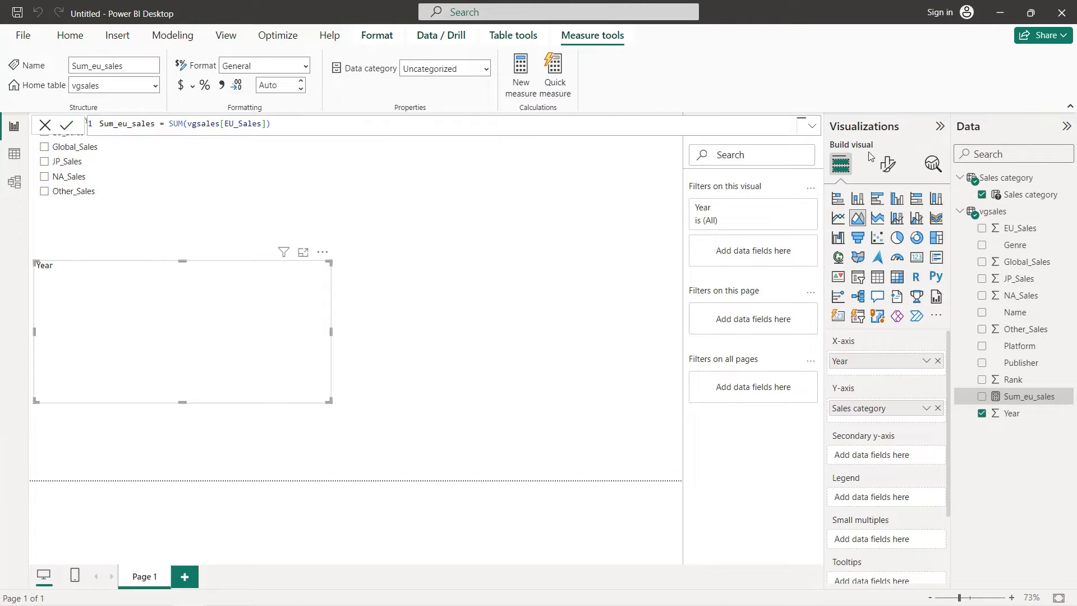
# - Write a new vgsales measure as Sum_globql_sqles = SUM(vgsales[Global_Sales])
pyautogui.click(1065, 262)
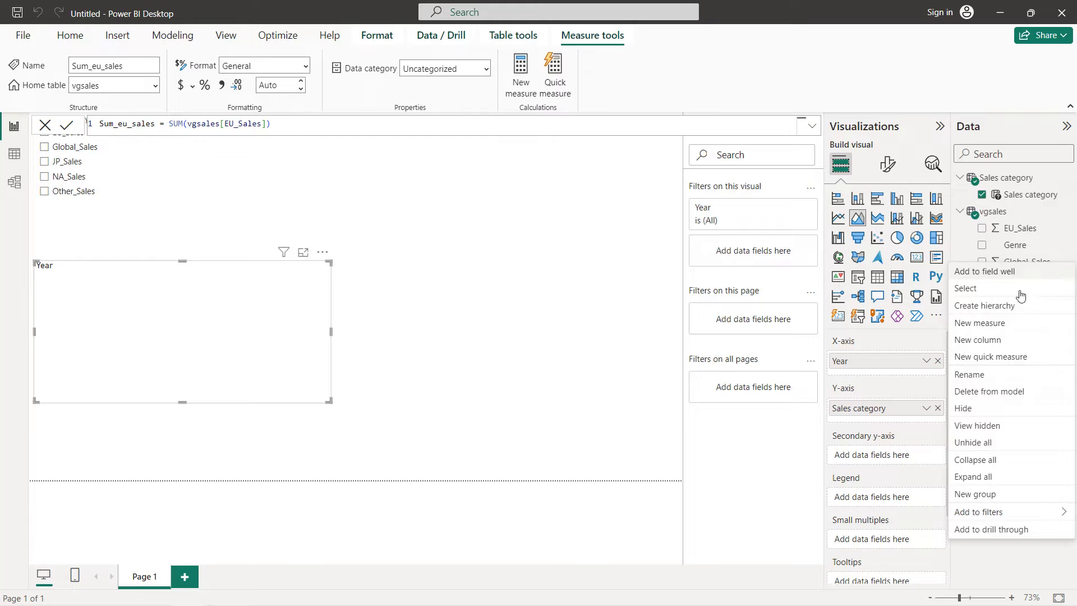
pyautogui.click(990, 323)
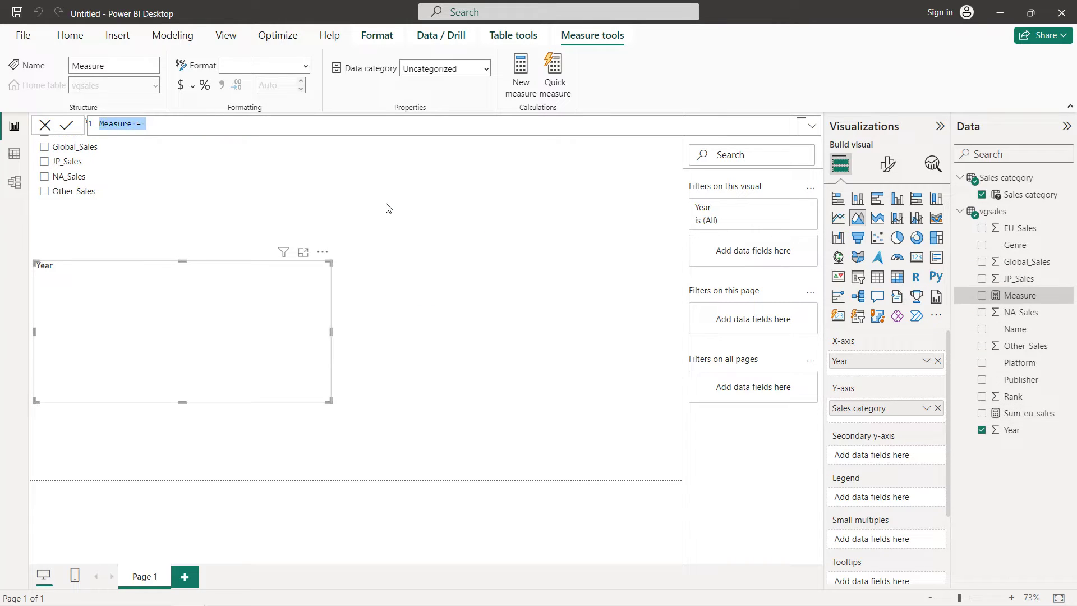
pyautogui.write('Sum')
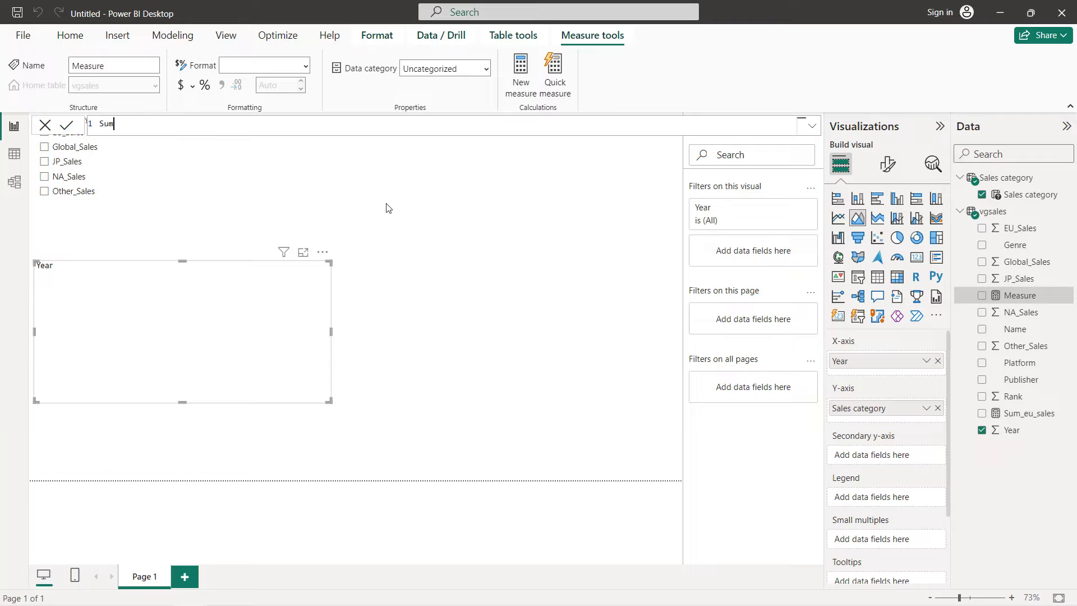
pyautogui.write('_globql_sqles = sum')
pyautogui.press('Tab')
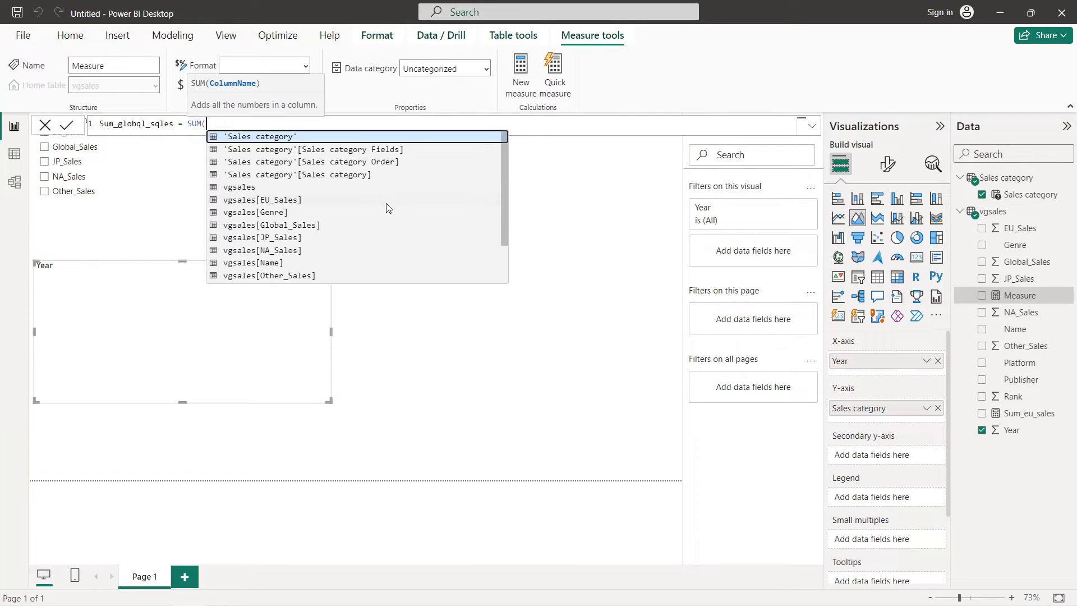
pyautogui.write('glo')
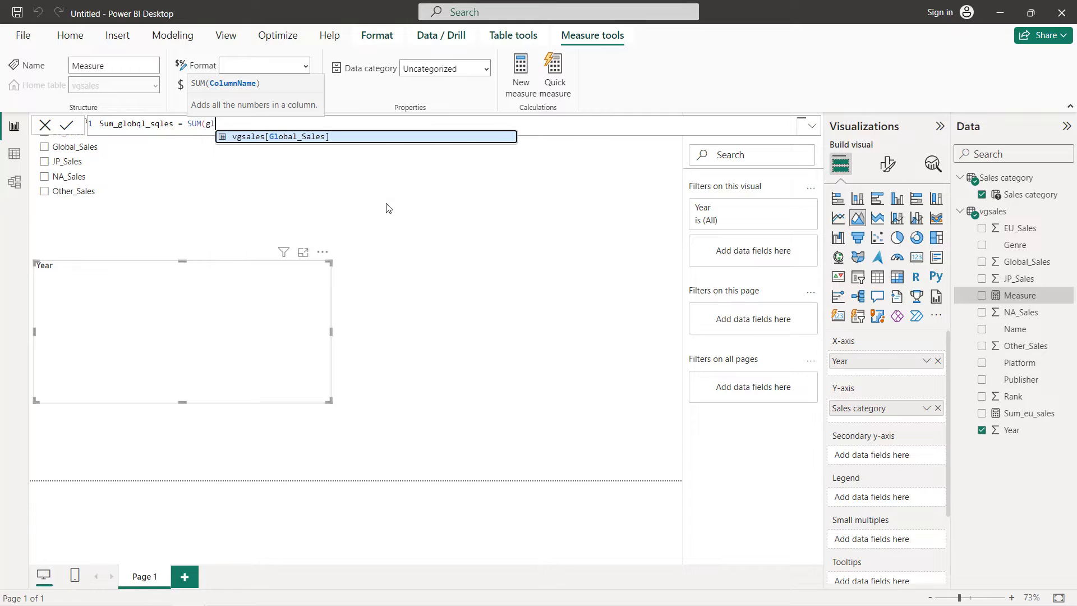
pyautogui.press('Tab')
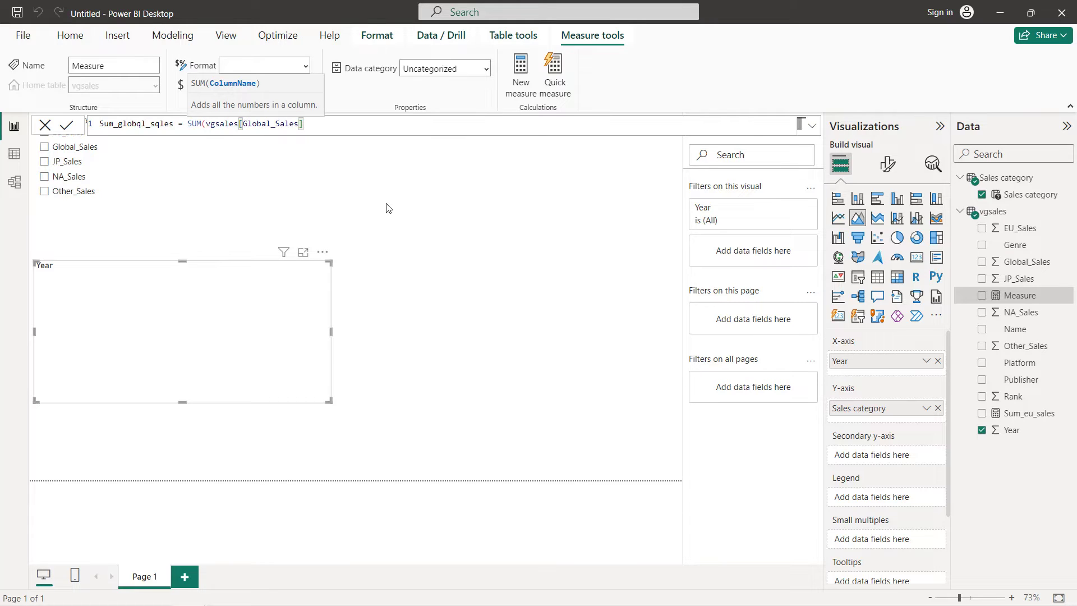
pyautogui.write(')')
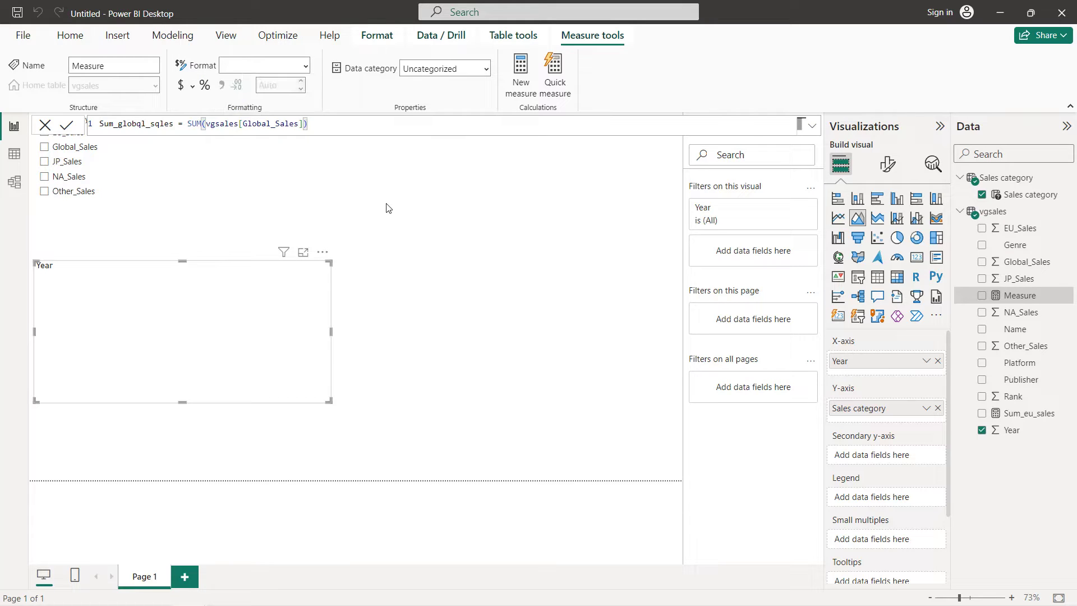
# - Correct the misspelled letters so the new measure is named Sum_global_sales, and commit its formula
pyautogui.doubleClick(171, 124)
pyautogui.click(160, 125)
pyautogui.press('BackSpace')
pyautogui.write('a')
pyautogui.doubleClick(172, 125)
pyautogui.click(141, 125)
pyautogui.press('BackSpace')
pyautogui.write('a')
pyautogui.click(66, 126)
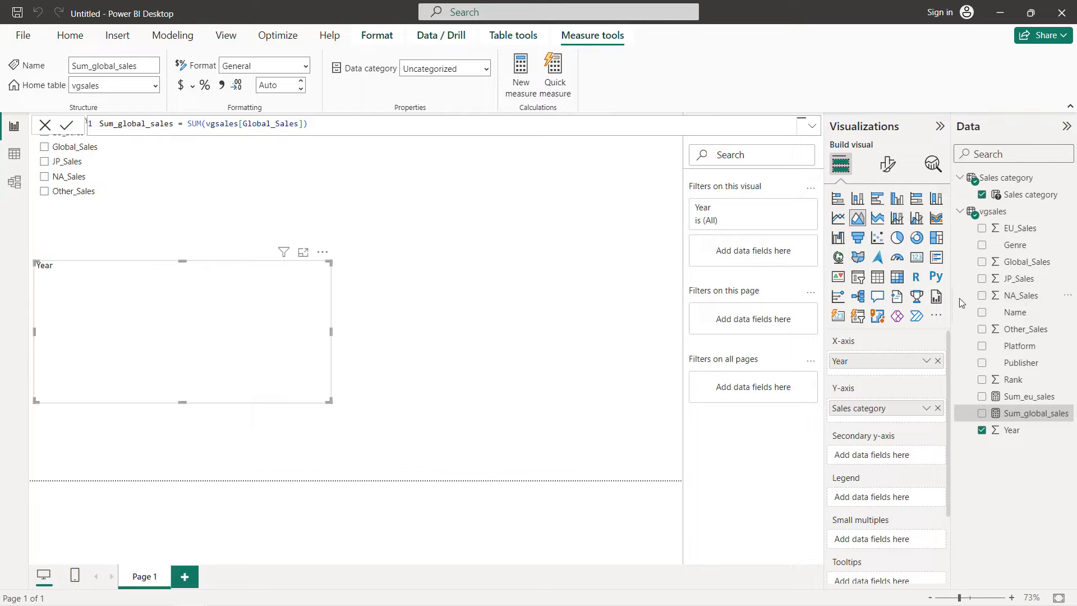
# - Create a measure in vgsales defined as Sum_jp_sales = SUM(vgsales[JP_Sales])
pyautogui.click(1065, 281)
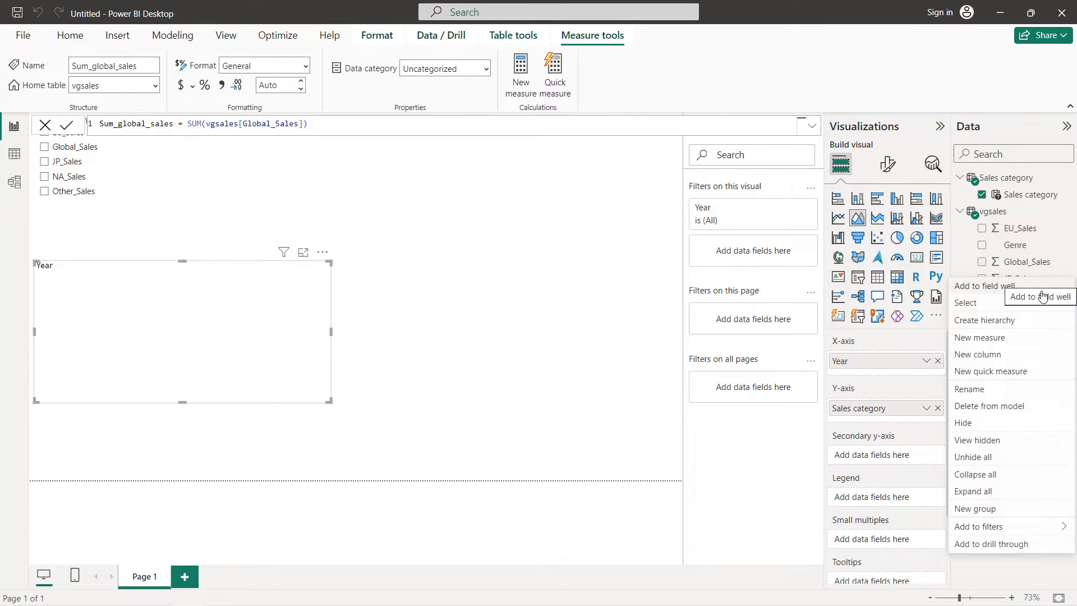
pyautogui.press('Escape')
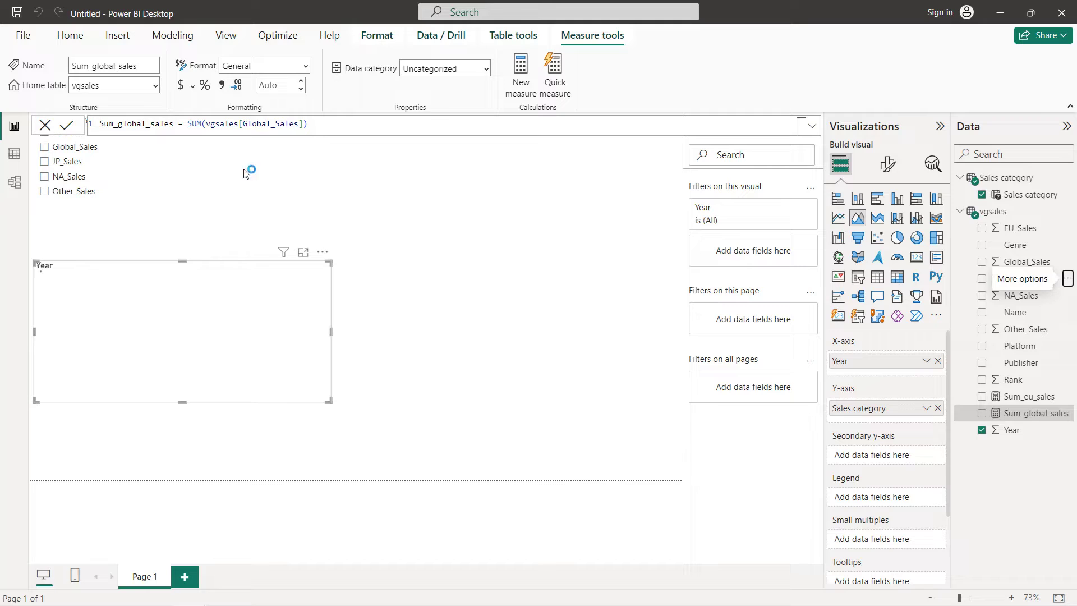
pyautogui.write('Sum_jp_sales = sum')
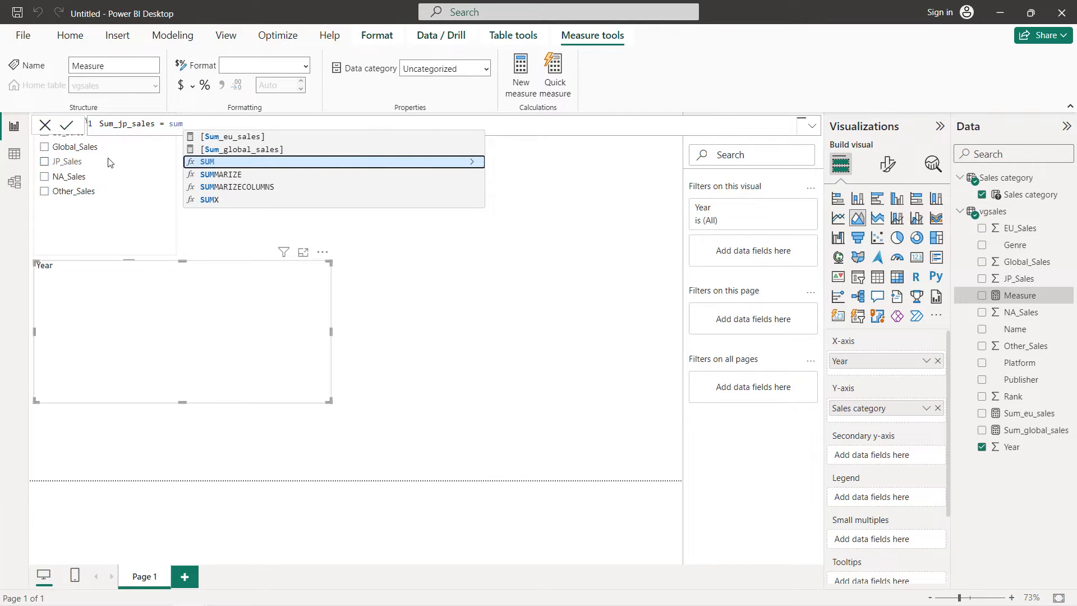
pyautogui.write('(jp')
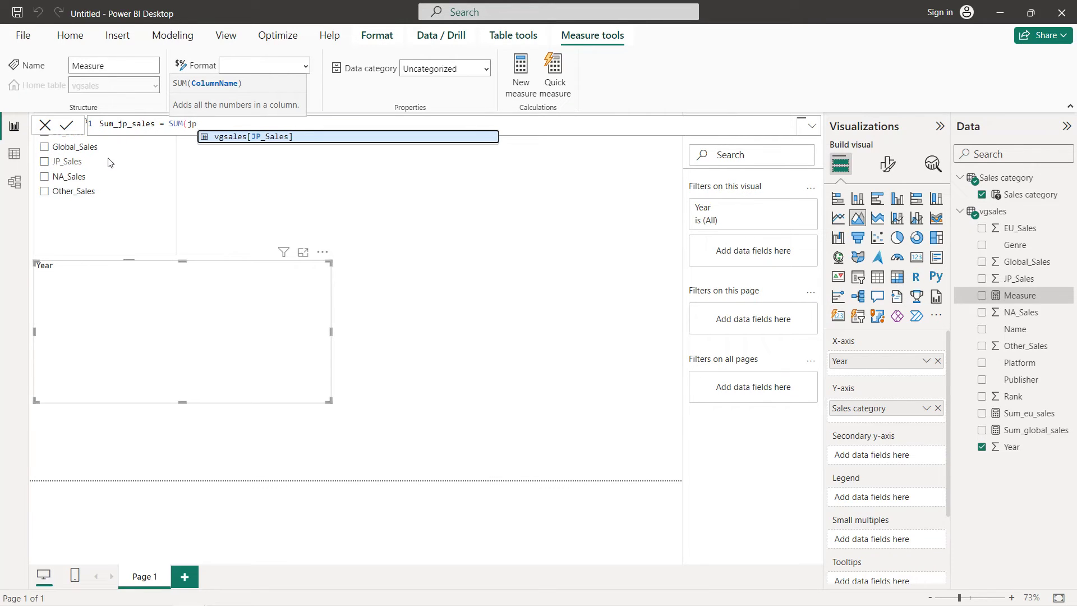
pyautogui.press('Tab')
pyautogui.write(')')
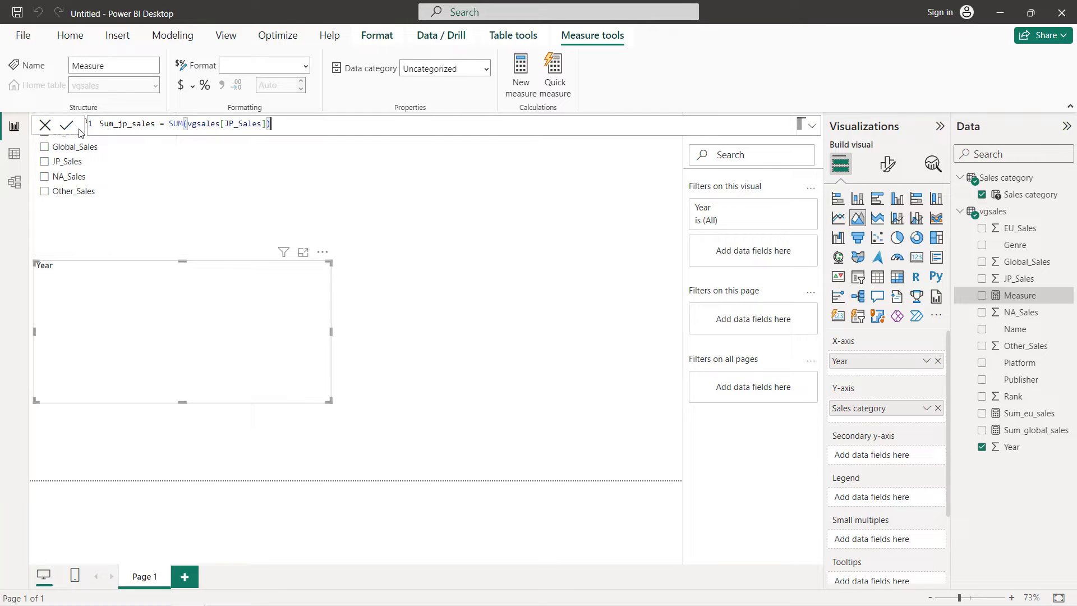
pyautogui.click(68, 127)
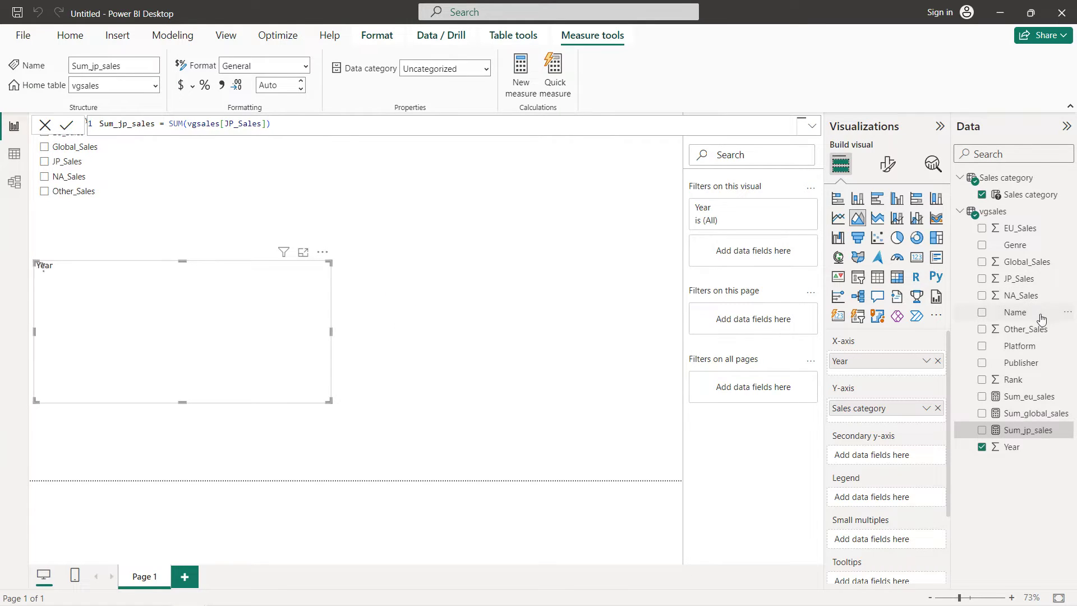
# - Create a measure in vgsales defined as Sum_na_sales = SUM(vgsales[NA_Sales])
pyautogui.click(1067, 295)
pyautogui.press('Escape')
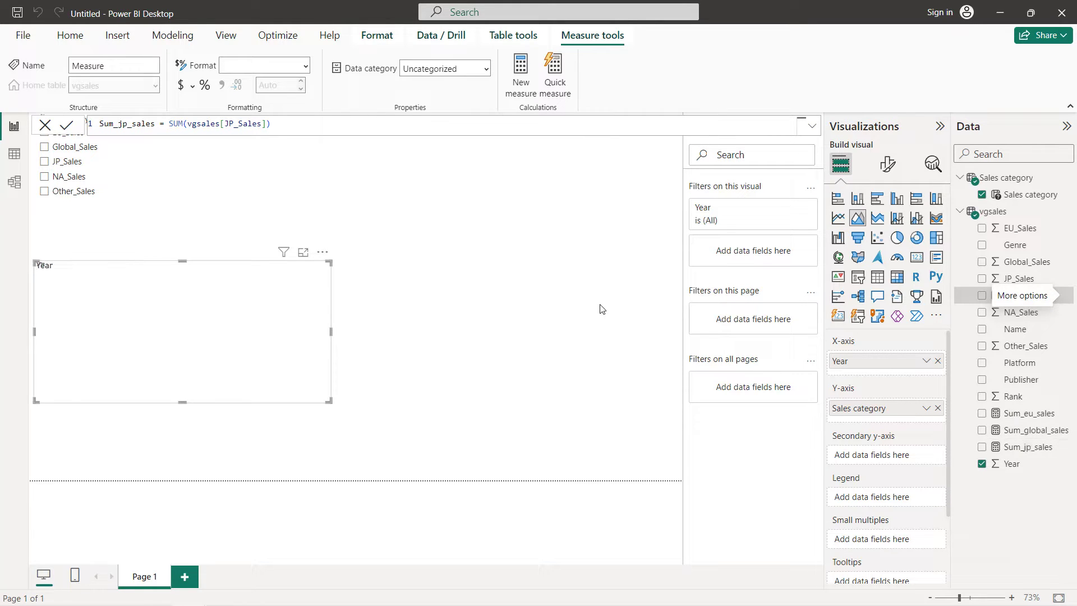
pyautogui.write('S')
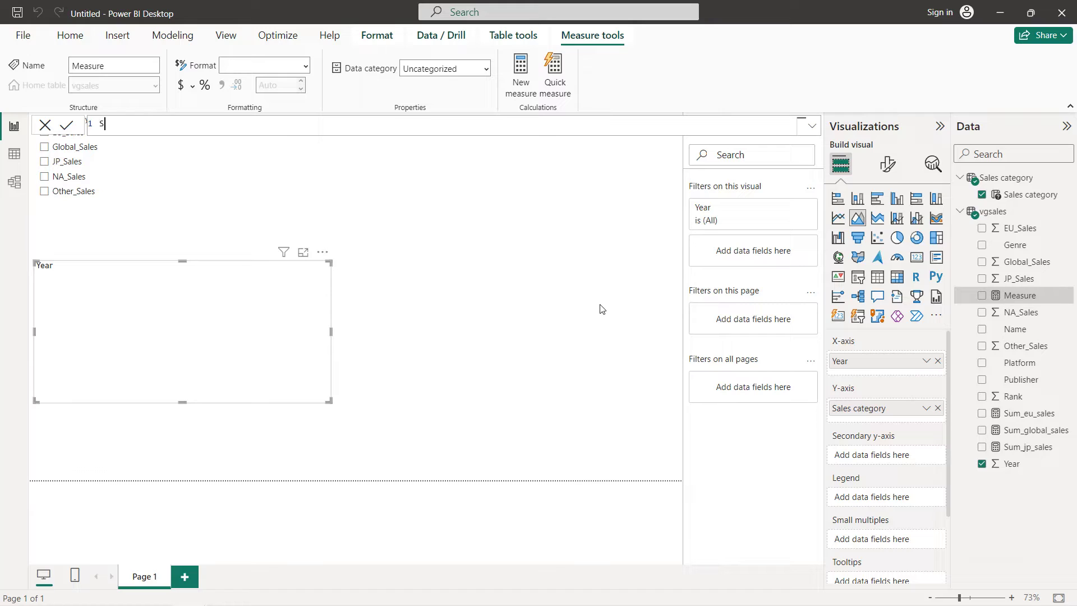
pyautogui.write('um_na_sales = sum')
pyautogui.press('Tab')
pyautogui.write('na')
pyautogui.press('Up')
pyautogui.press('Tab')
pyautogui.write(')')
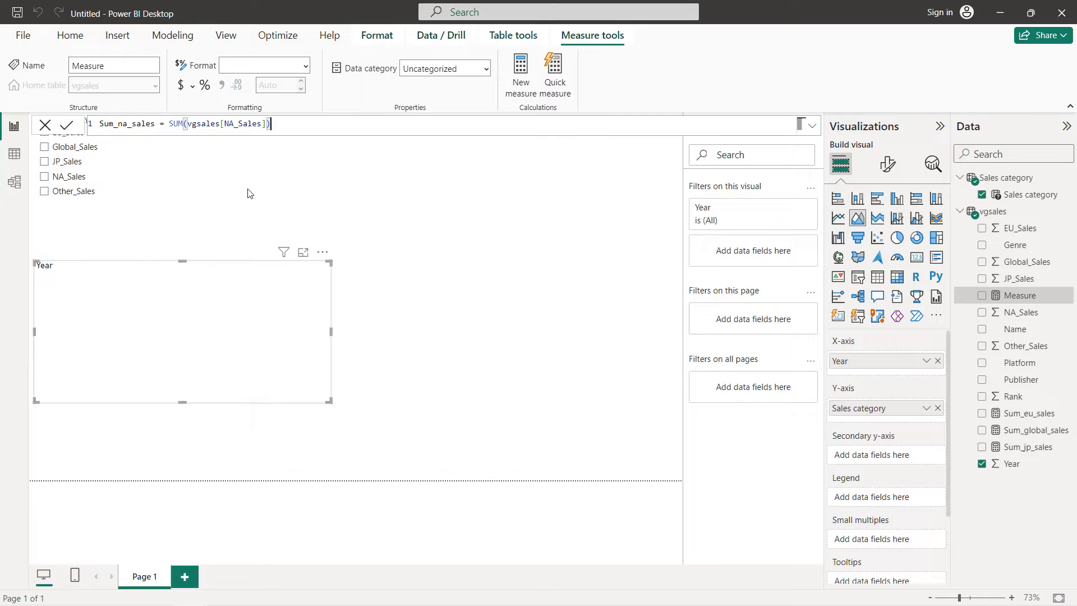
pyautogui.click(66, 124)
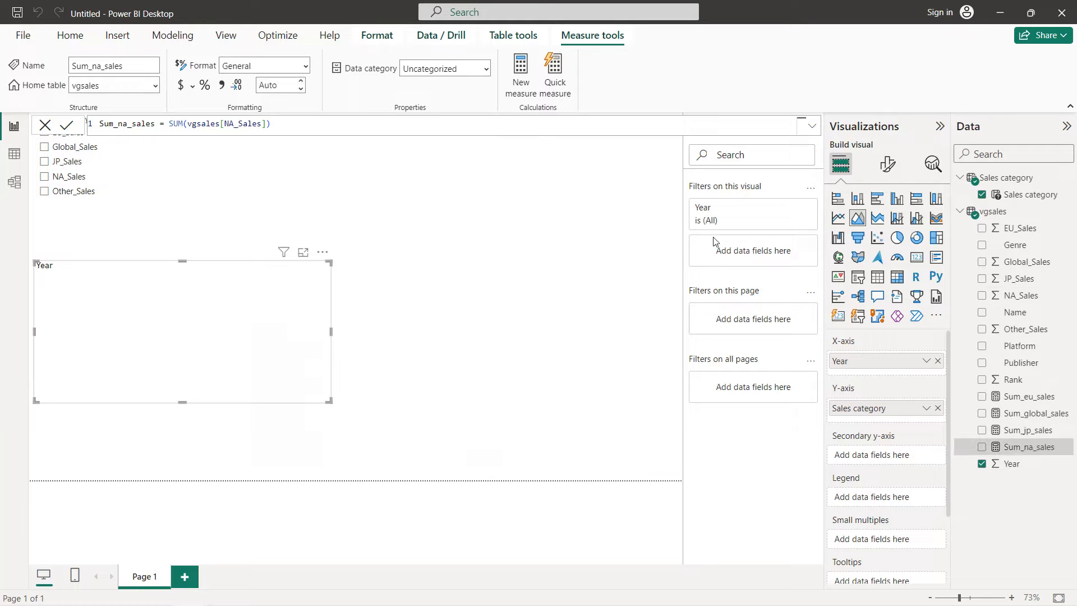
# - Create a measure in vgsales defined as Sum_other_sales = SUM(vgsales[Other_Sales])
pyautogui.click(1068, 334)
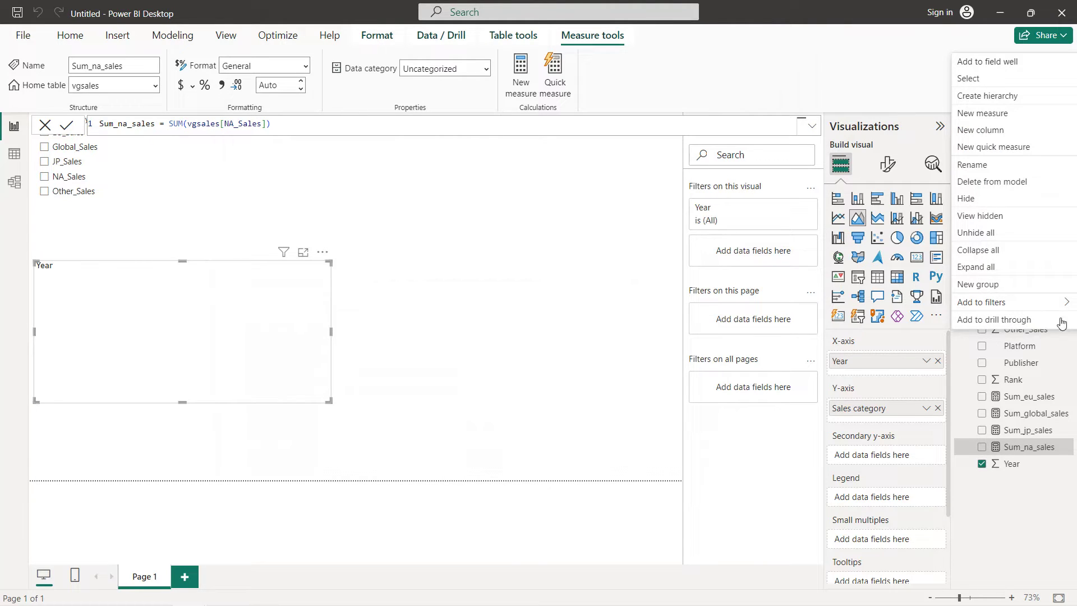
pyautogui.press('Escape')
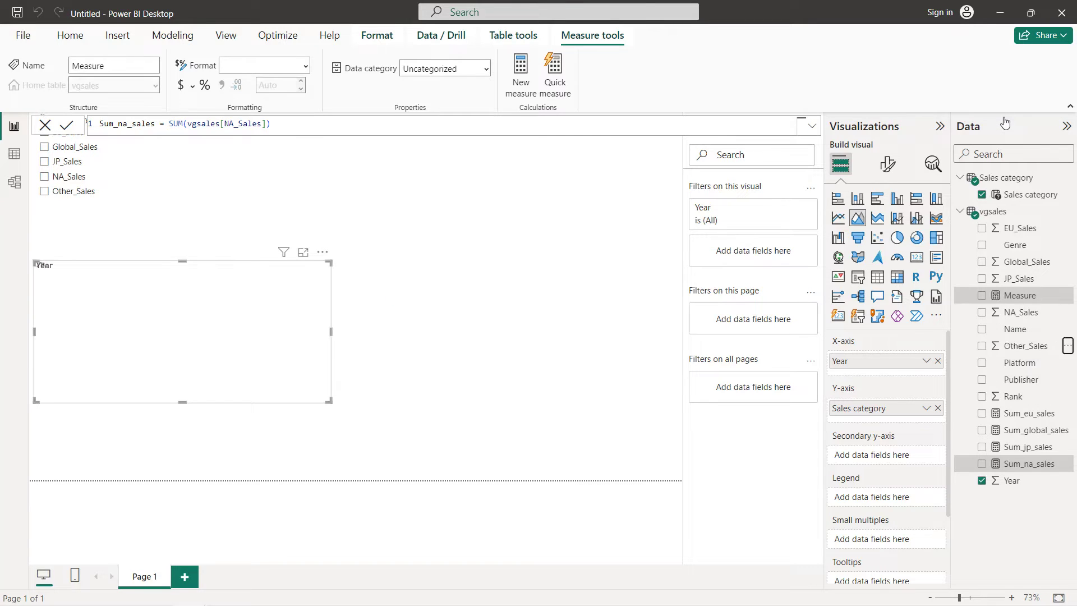
pyautogui.write('Sum_other_sales = SUM(oth')
pyautogui.press('Tab')
pyautogui.write(')')
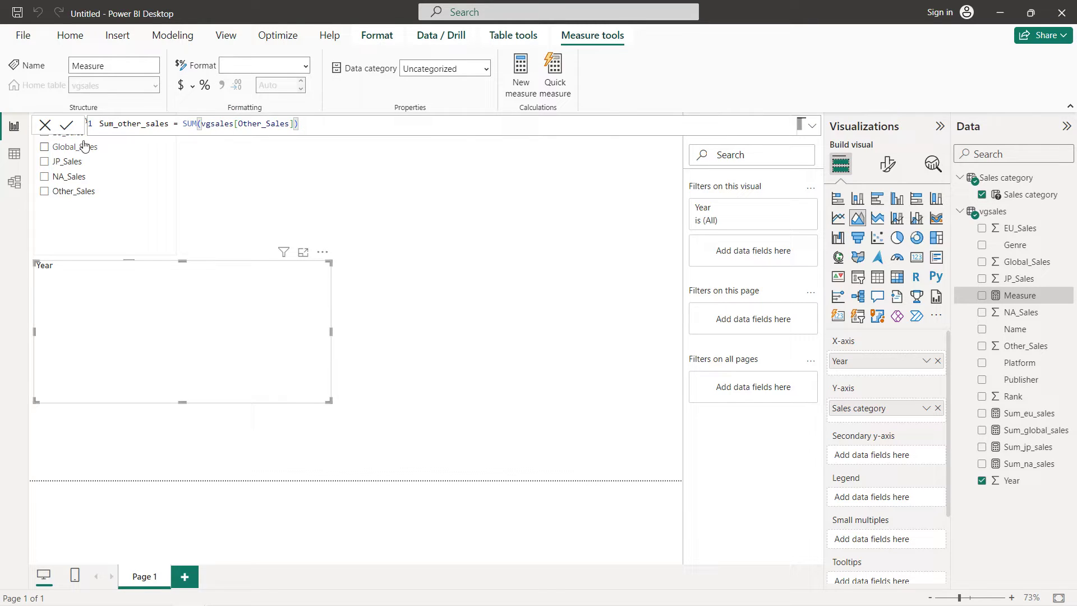
pyautogui.click(71, 126)
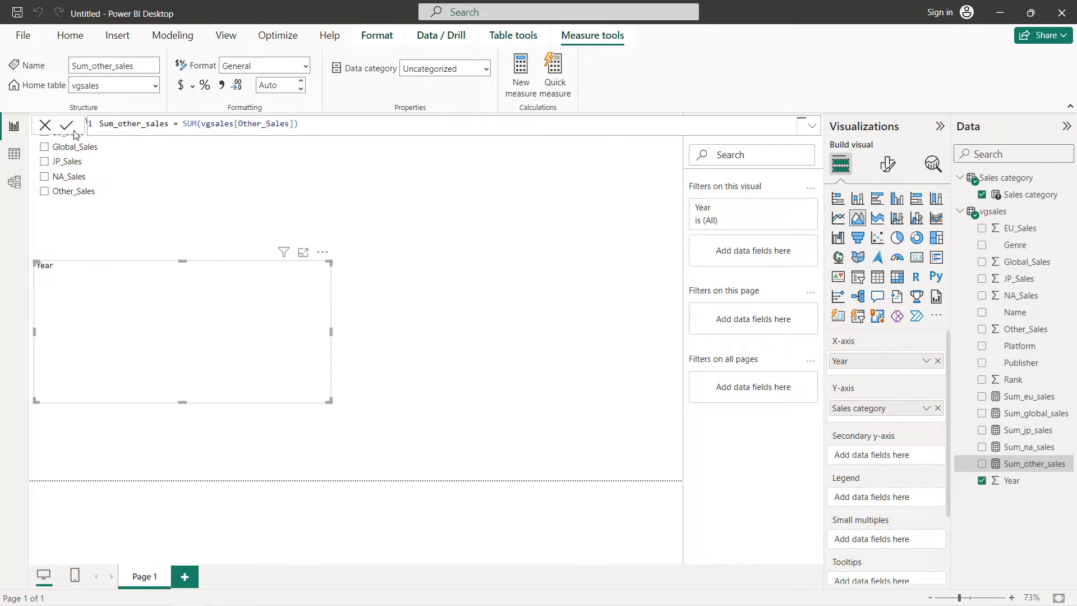
# - In the Sales category parameter's formula, point the EU_Sales entry to the Sum_eu_sales measure
pyautogui.click(1032, 196)
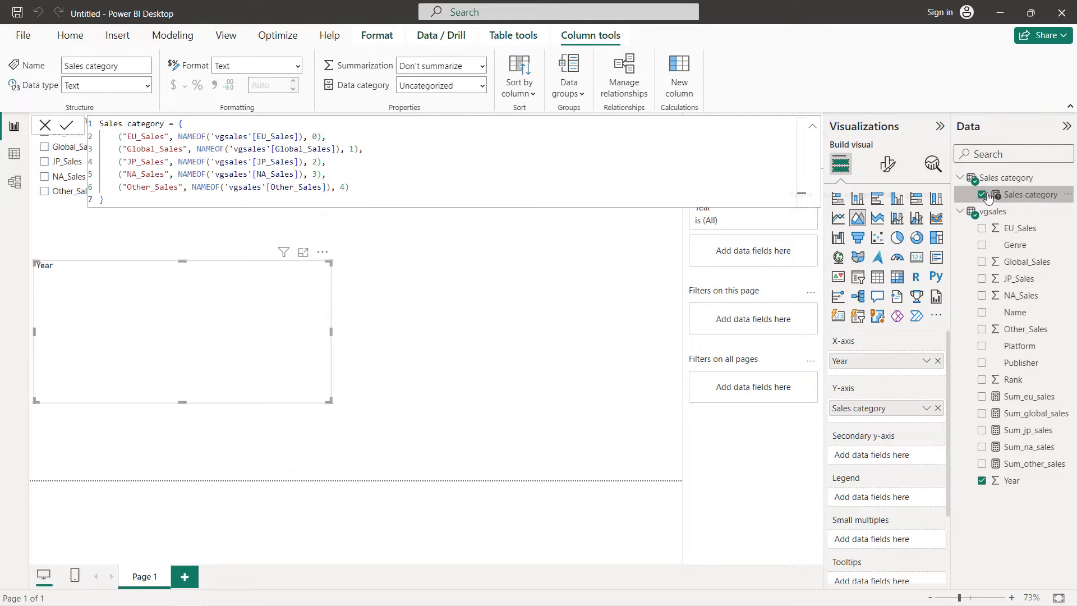
pyautogui.click(295, 137)
pyautogui.press('BackSpace')
pyautogui.press('Down')
pyautogui.press('Tab')
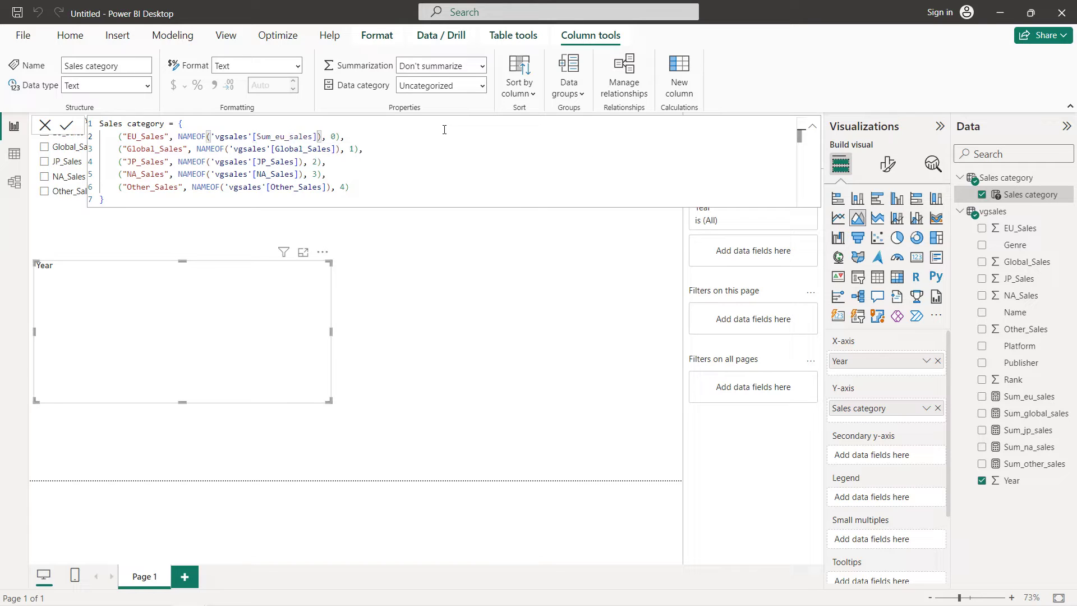
# - Point the parameter formula's Global_Sales and JP_Sales entries to the Sum_global_sales and Sum_jp_sales measures
pyautogui.click(331, 149)
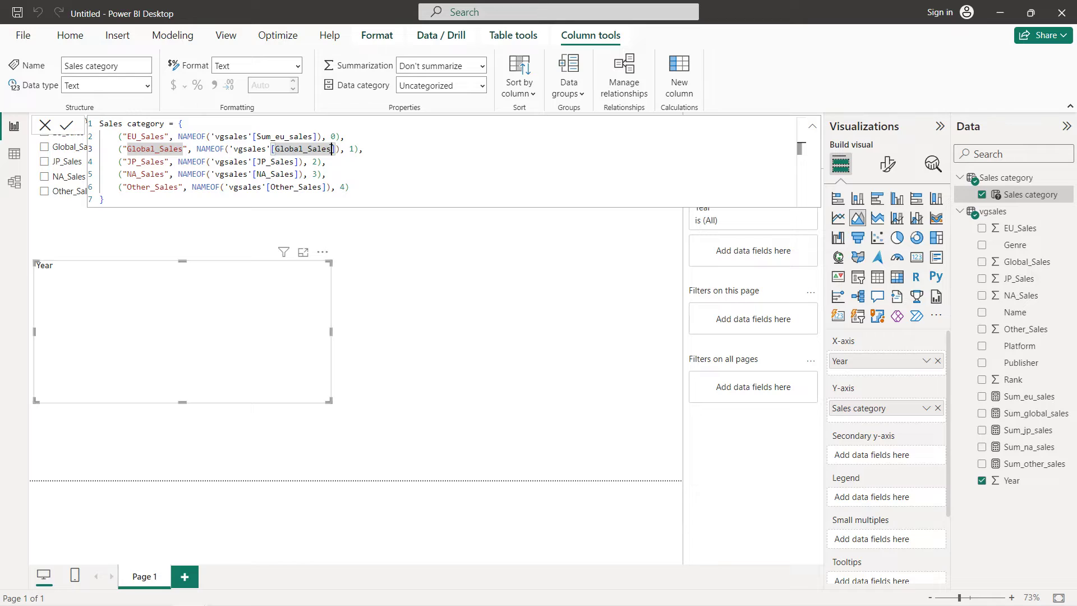
pyautogui.hotkey('ctrl', 'space')
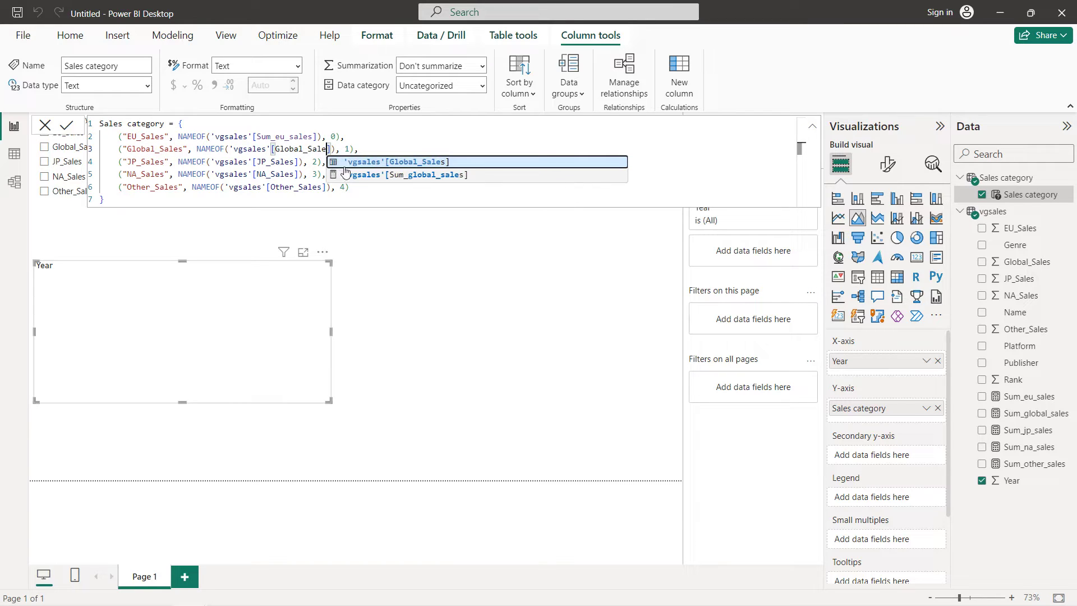
pyautogui.click(377, 175)
pyautogui.click(291, 162)
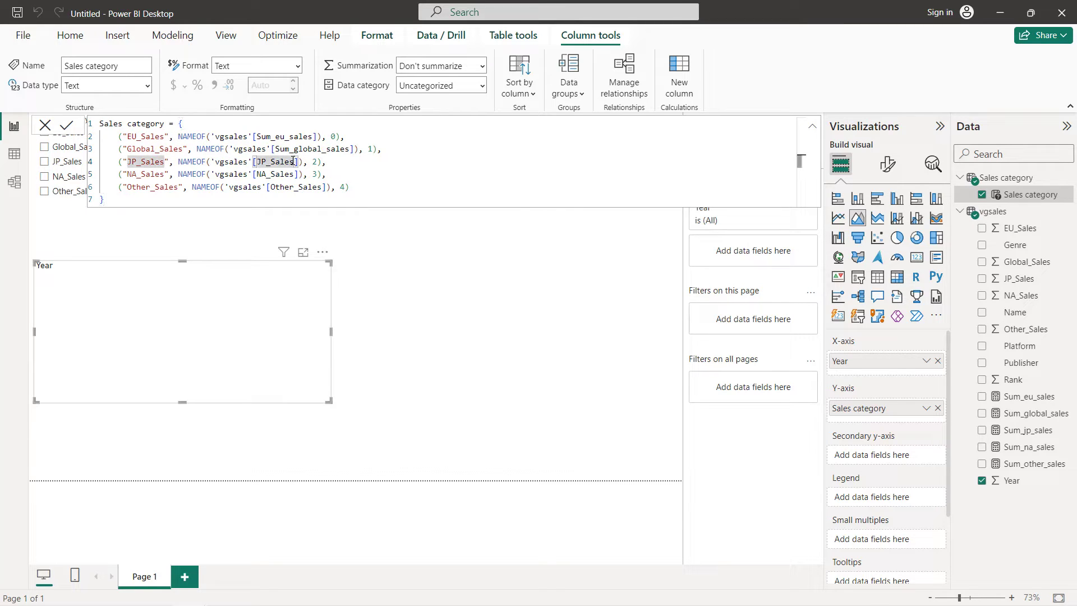
pyautogui.hotkey('ctrl', 'space')
pyautogui.click(336, 188)
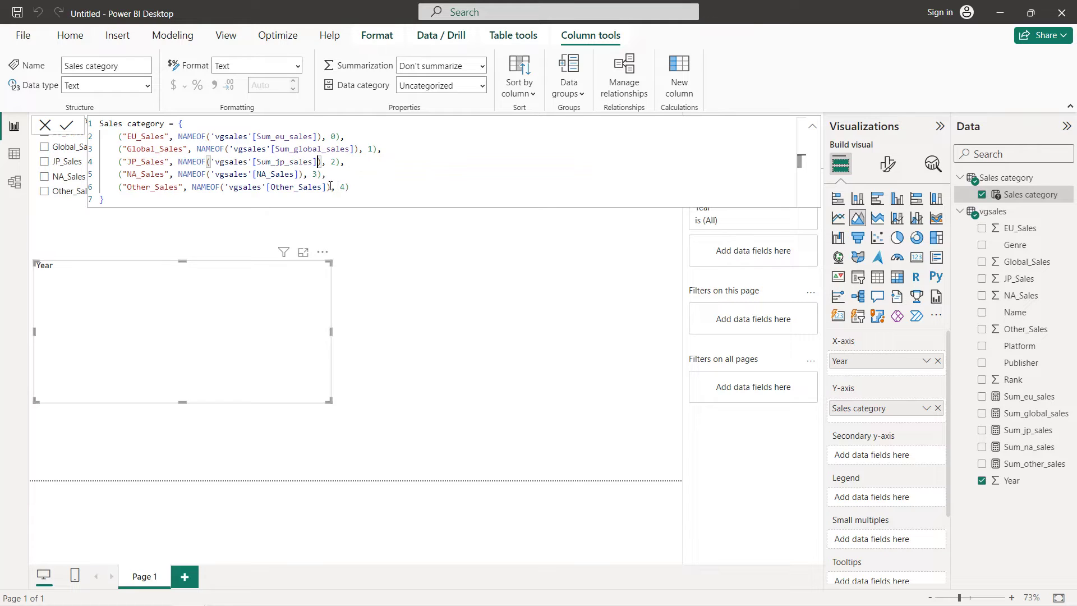
# - Point the parameter formula's NA_Sales and Other_Sales entries to the Sum_na_sales and Sum_other_sales measures
pyautogui.click(293, 175)
pyautogui.hotkey('ctrl', 'space')
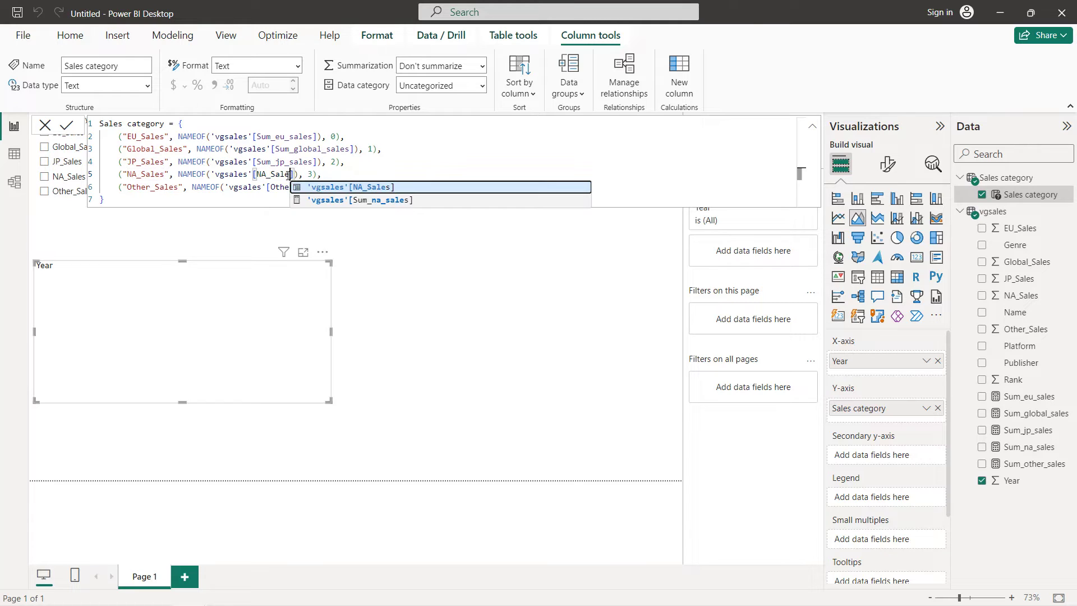
pyautogui.click(324, 201)
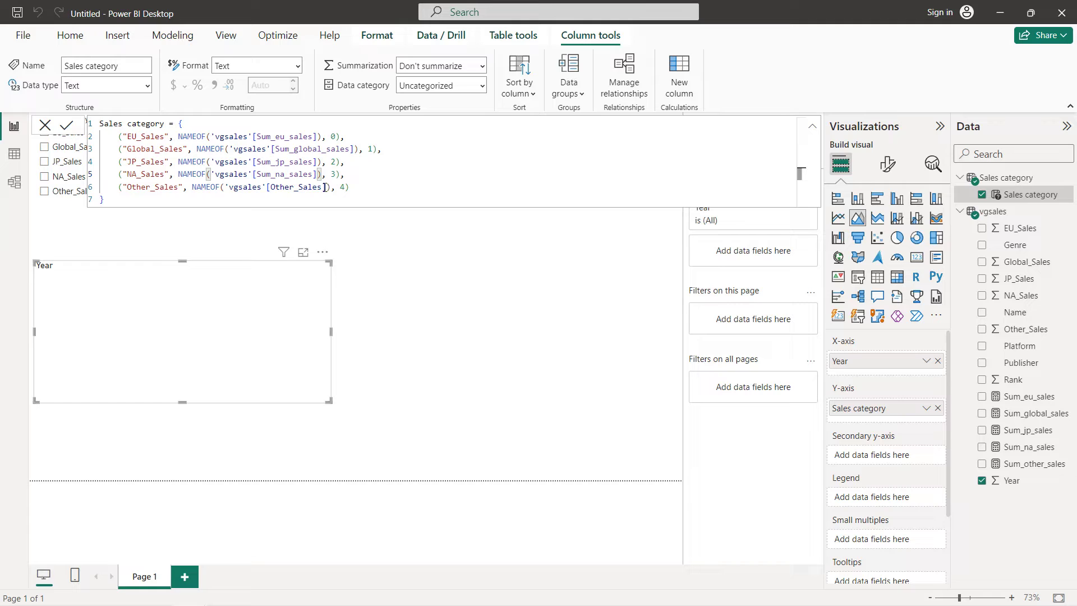
pyautogui.click(318, 188)
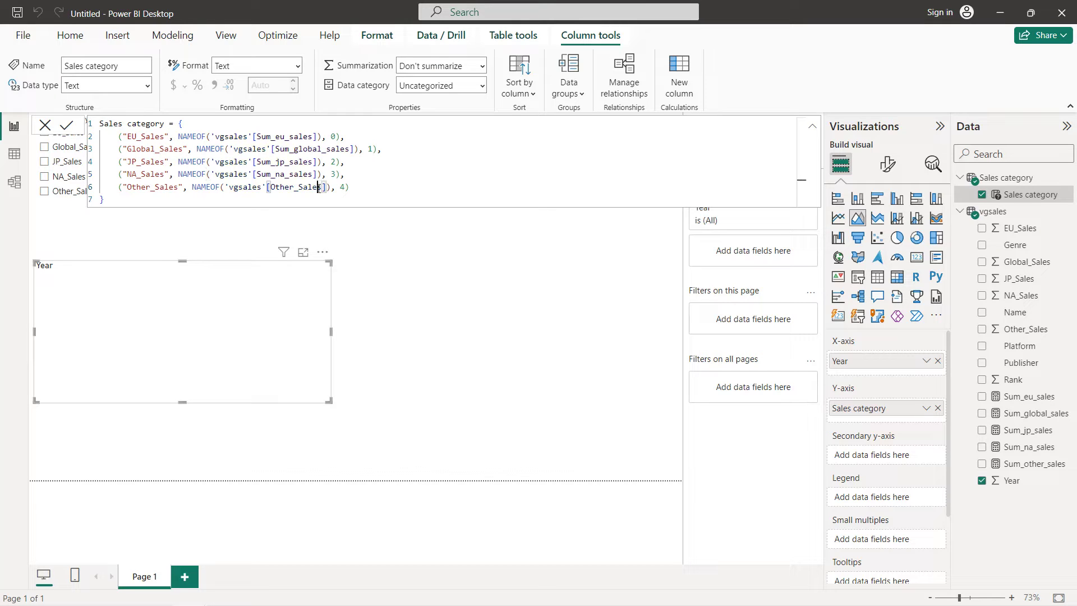
pyautogui.press('BackSpace')
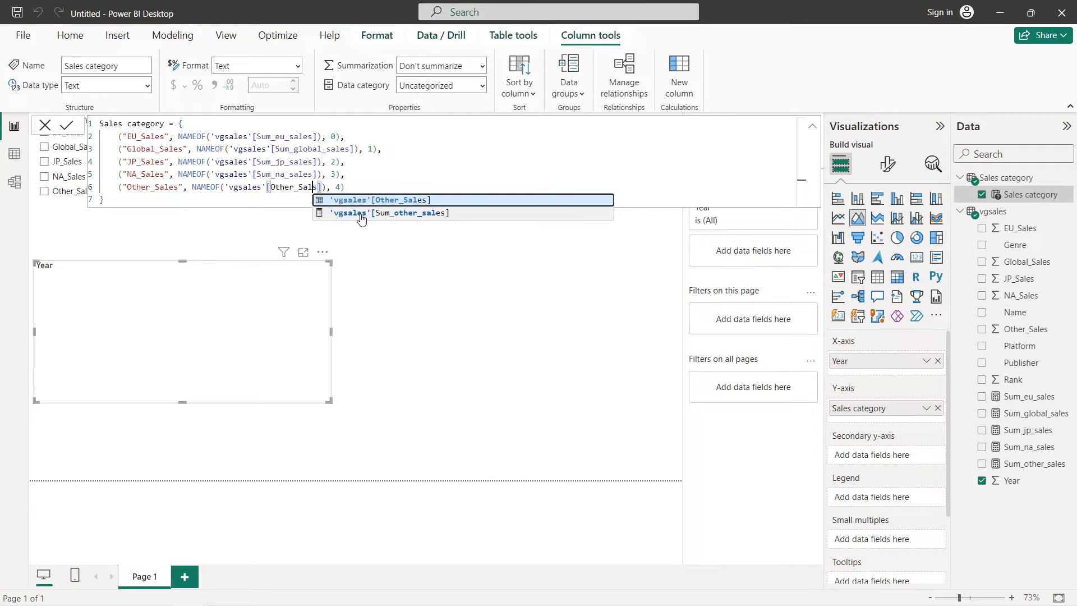
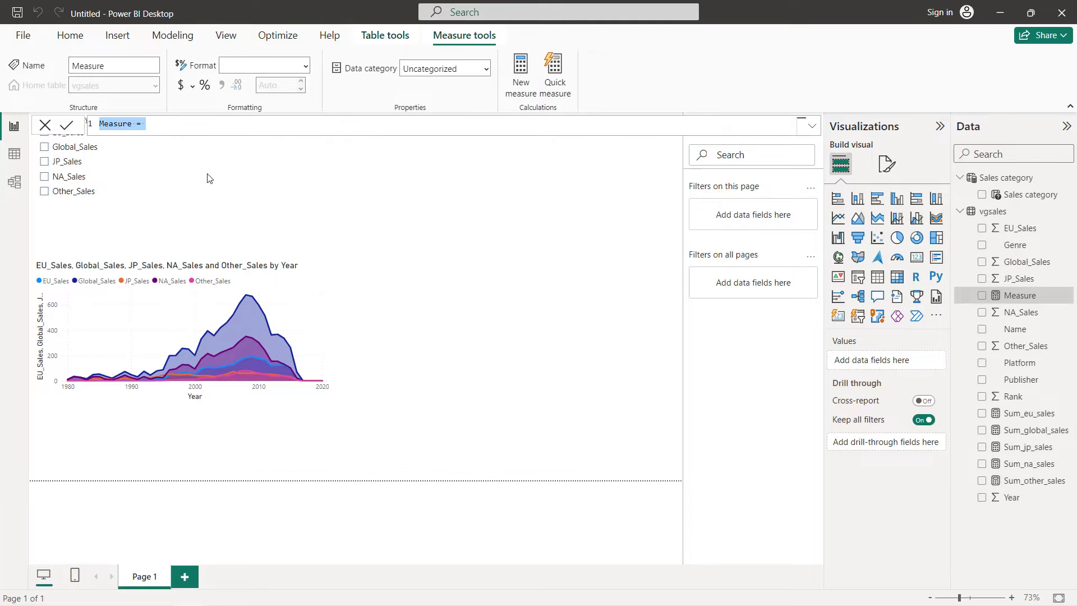
# - Begin the new vgsales measure's formula as My_title = "Total sales from " & MIN(vgsales[Year])
pyautogui.write('My_t')
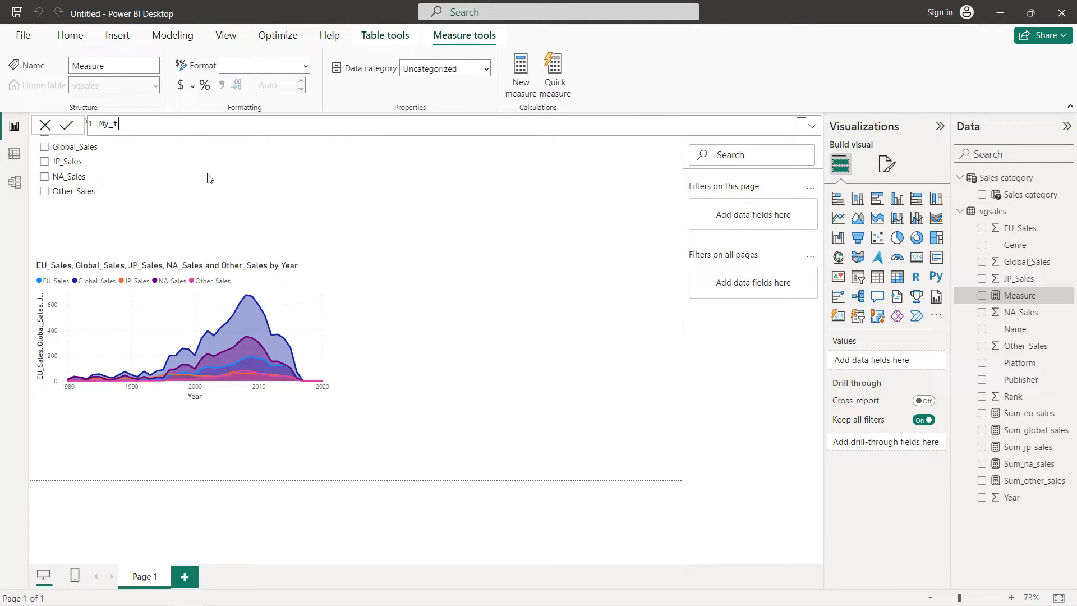
pyautogui.write('itle = "Total sales from " & min')
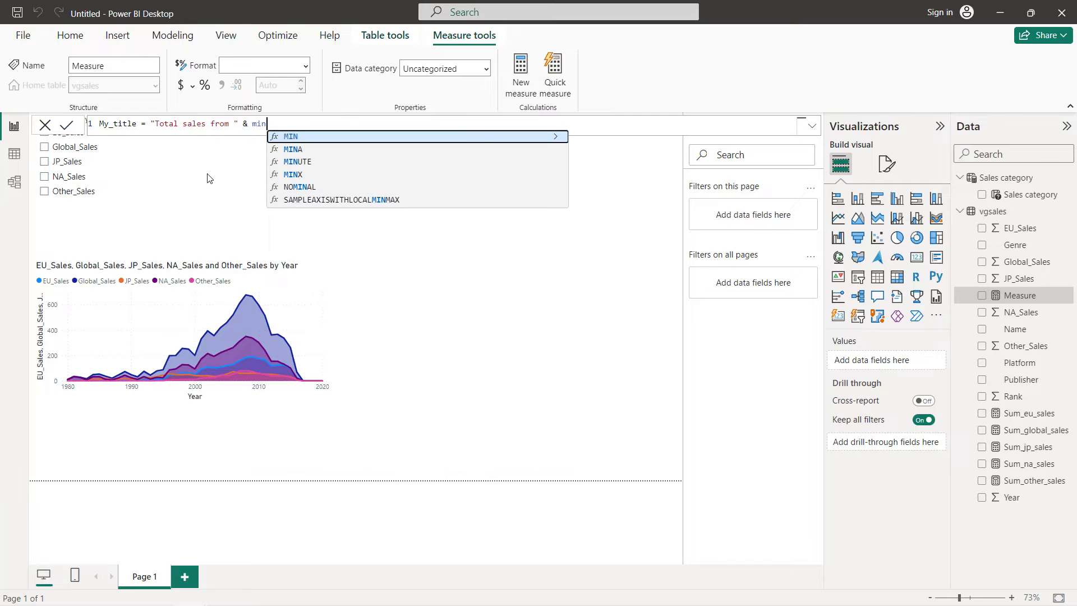
pyautogui.press('Tab')
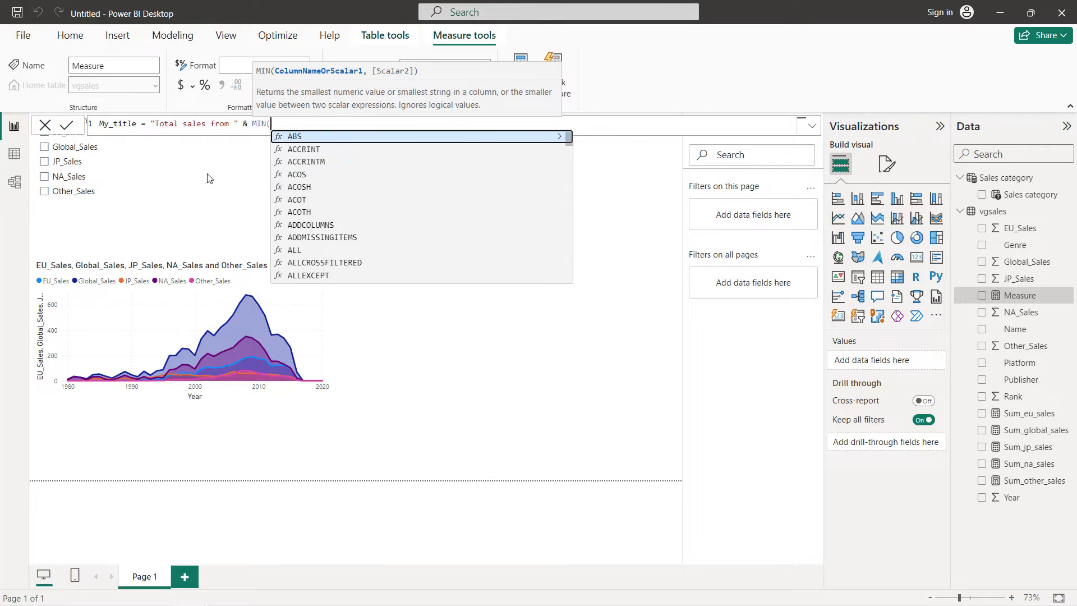
pyautogui.write('ye')
pyautogui.press('Up')
pyautogui.press('Tab')
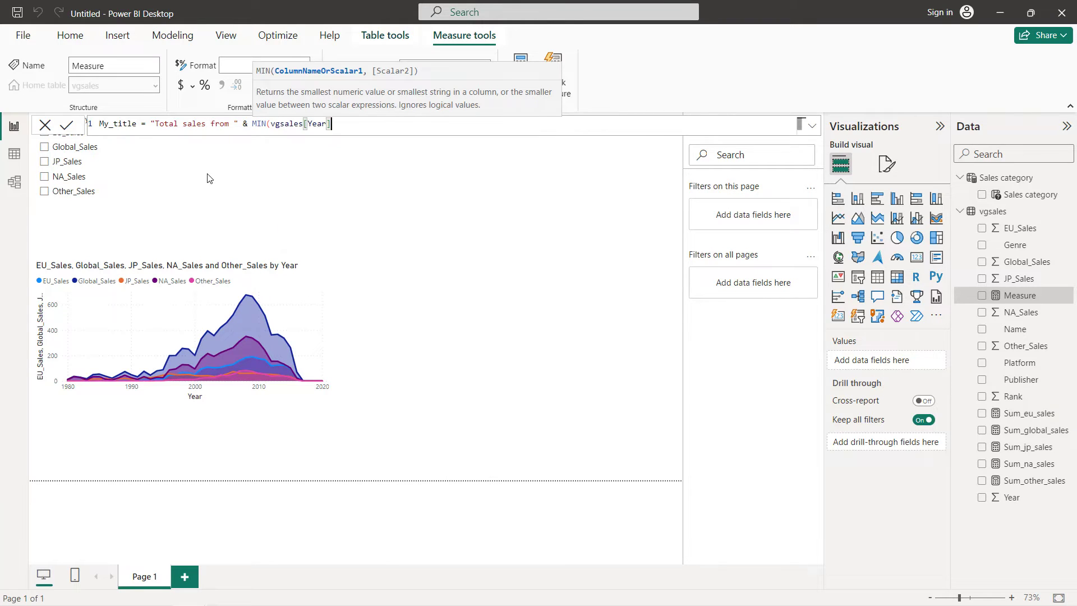
pyautogui.write(') ')
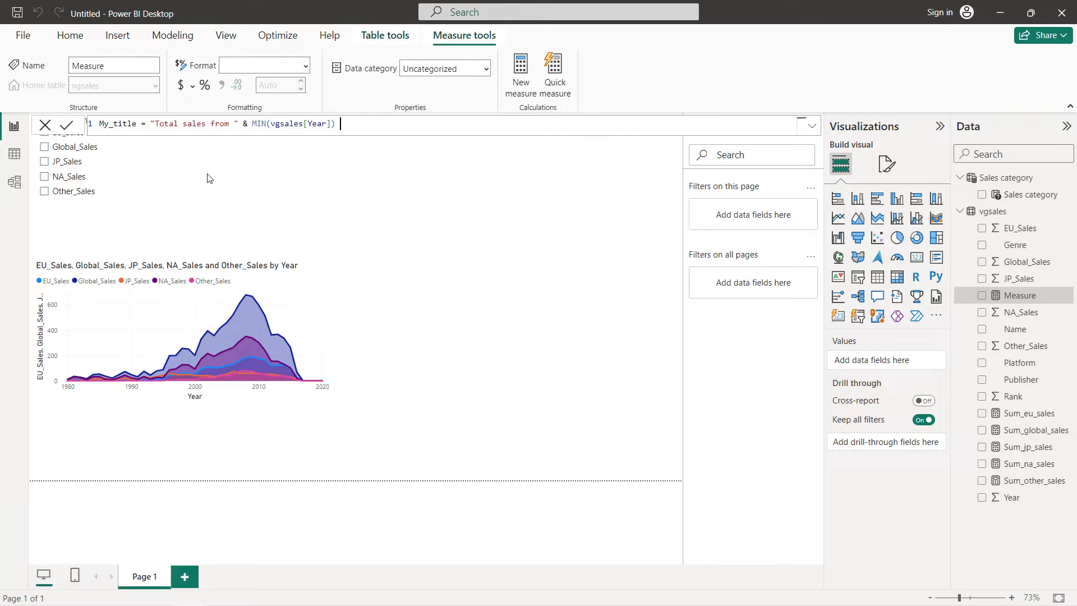
# - Extend the My_title formula with & " to " & MAX(vgsales[Year]
pyautogui.write('&')
pyautogui.write('to " &')
pyautogui.write('max')
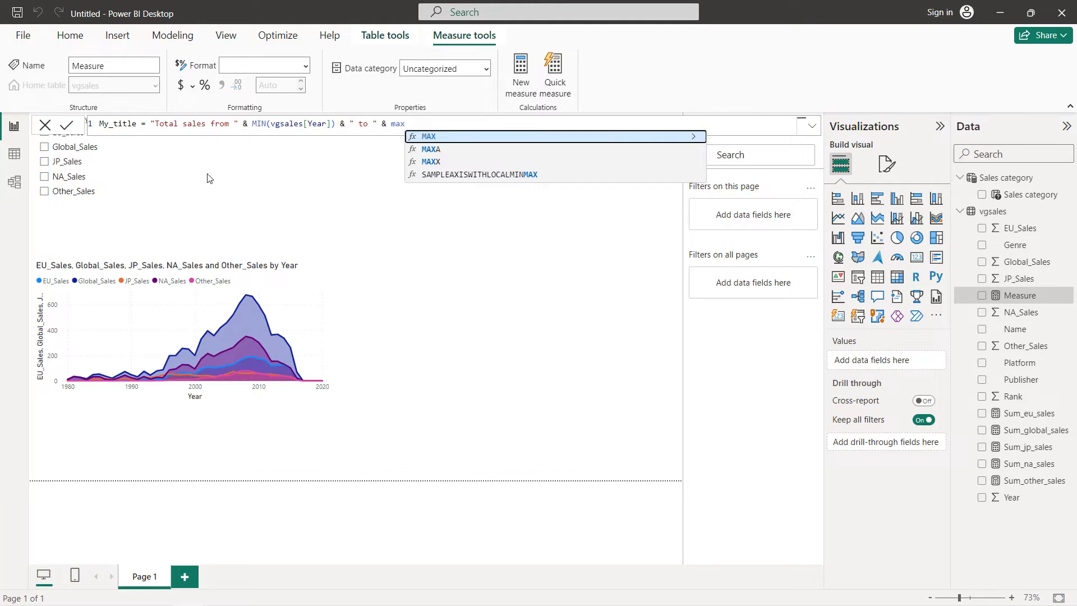
pyautogui.press('Tab')
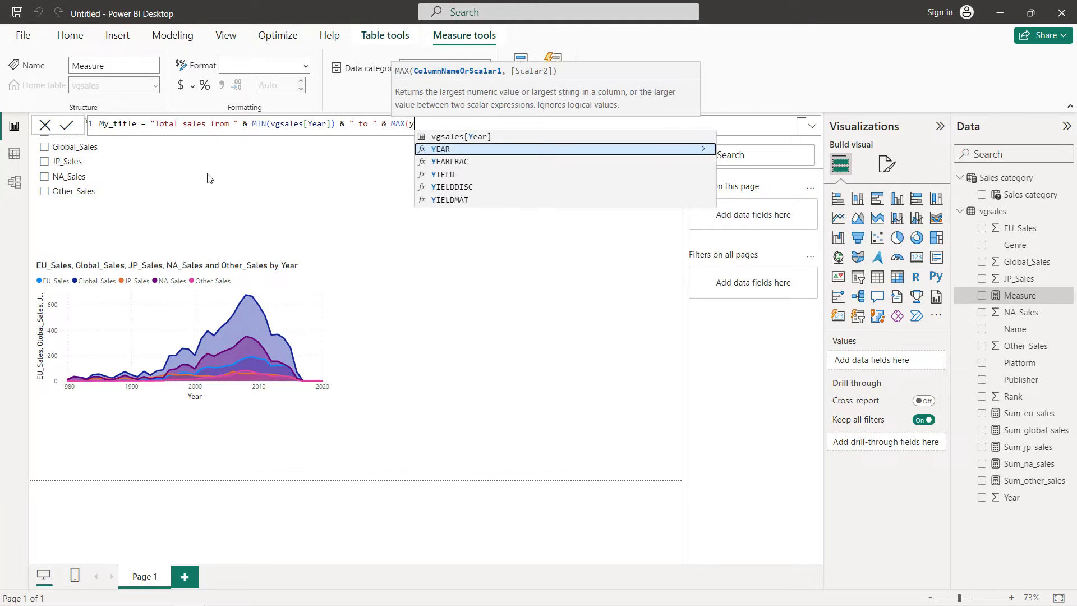
pyautogui.write('ye')
pyautogui.press('Up')
pyautogui.press('Tab')
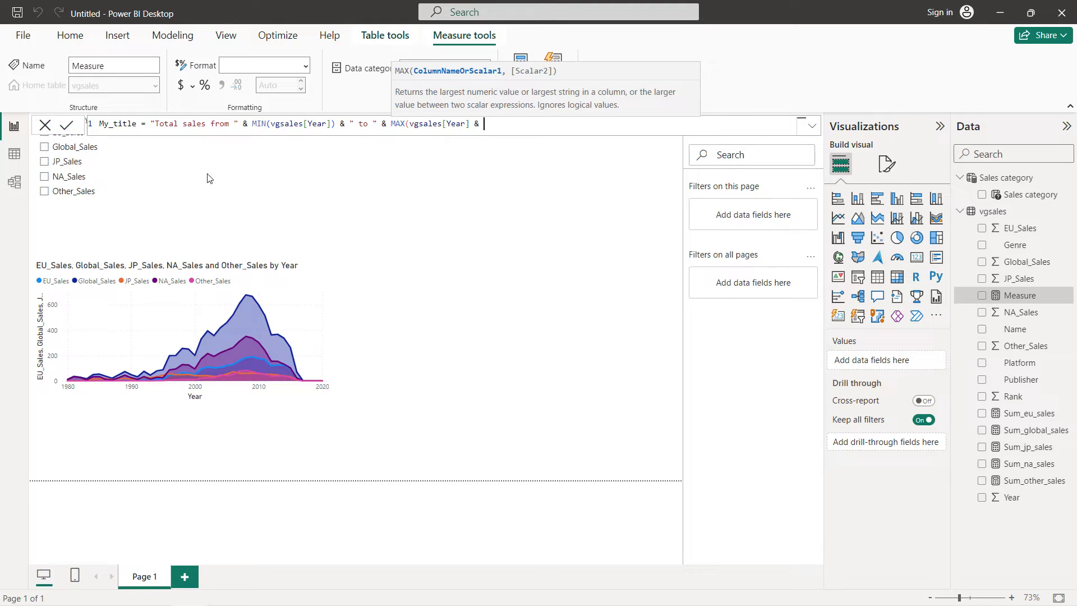
# - Append the text & " for Genre: " & to the My_title formula
pyautogui.write('& " for genre')
pyautogui.press('Left')
pyautogui.press('BackSpace')
pyautogui.write('G')
pyautogui.press('End')
pyautogui.write(': " &s')
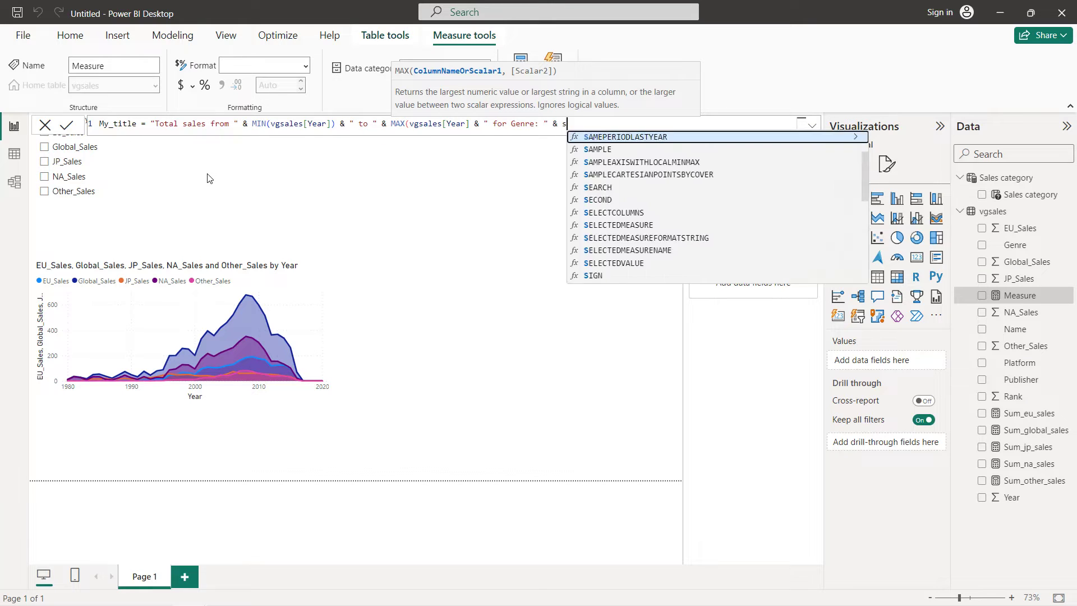
# - Complete the My_title formula with SELECTEDVALUE(vgsales[Genre]) and commit the measure
pyautogui.write('ekl')
pyautogui.press('BackSpace')
pyautogui.press('BackSpace')
pyautogui.write('lec')
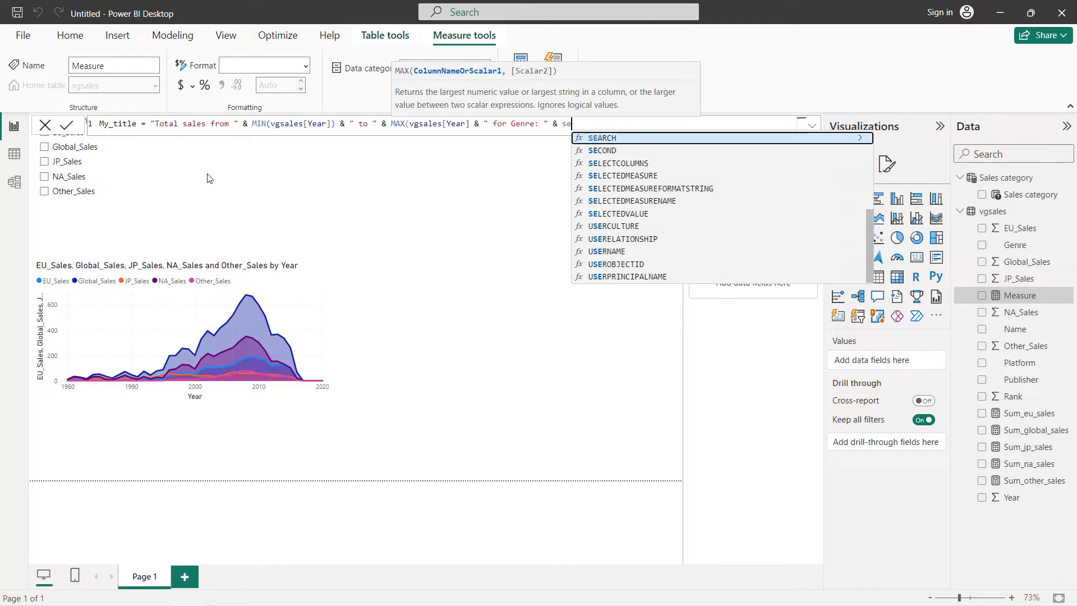
pyautogui.press('Down')
pyautogui.press('Down')
pyautogui.press('Down')
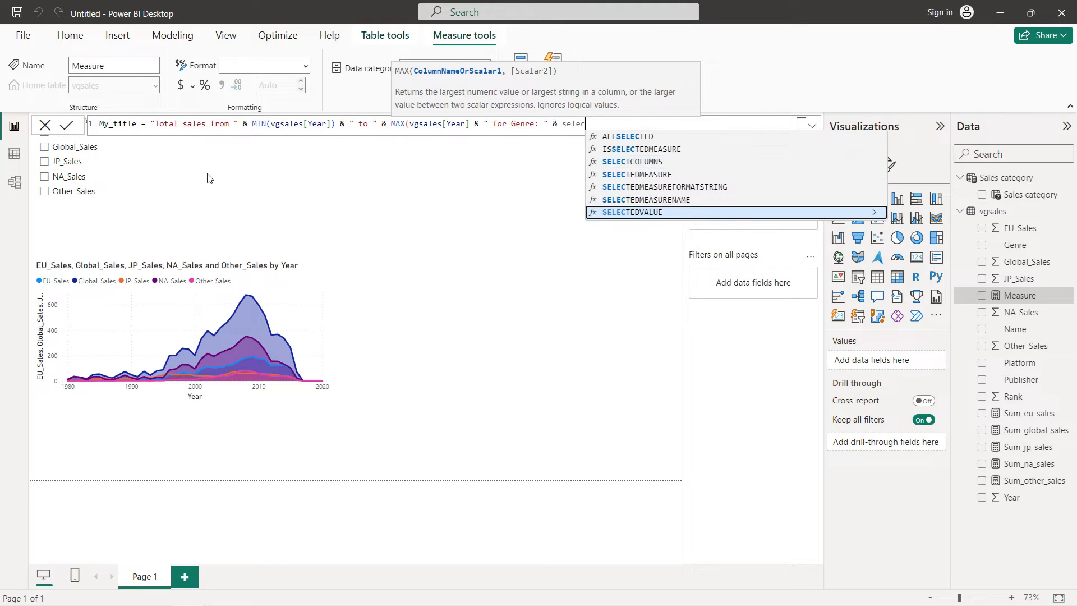
pyautogui.press('Tab')
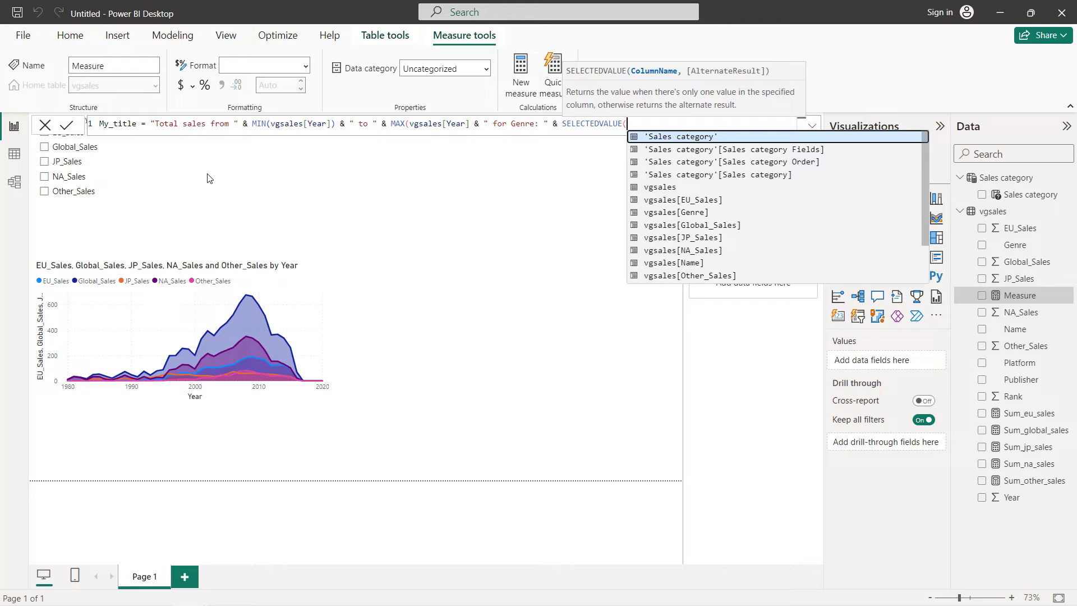
pyautogui.write('genre')
pyautogui.press('Tab')
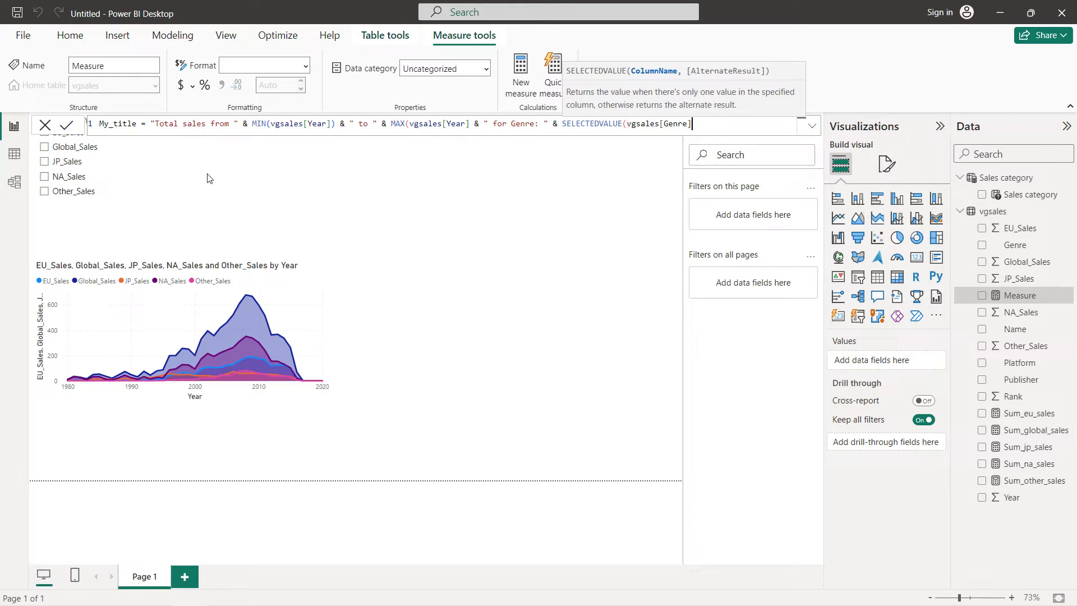
pyautogui.write(')')
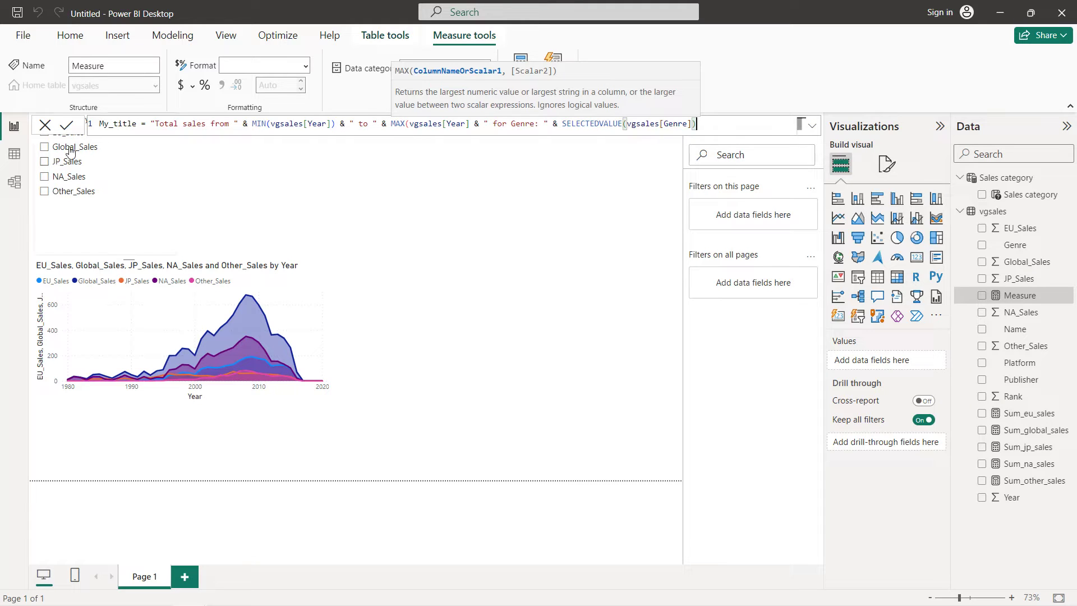
pyautogui.click(68, 126)
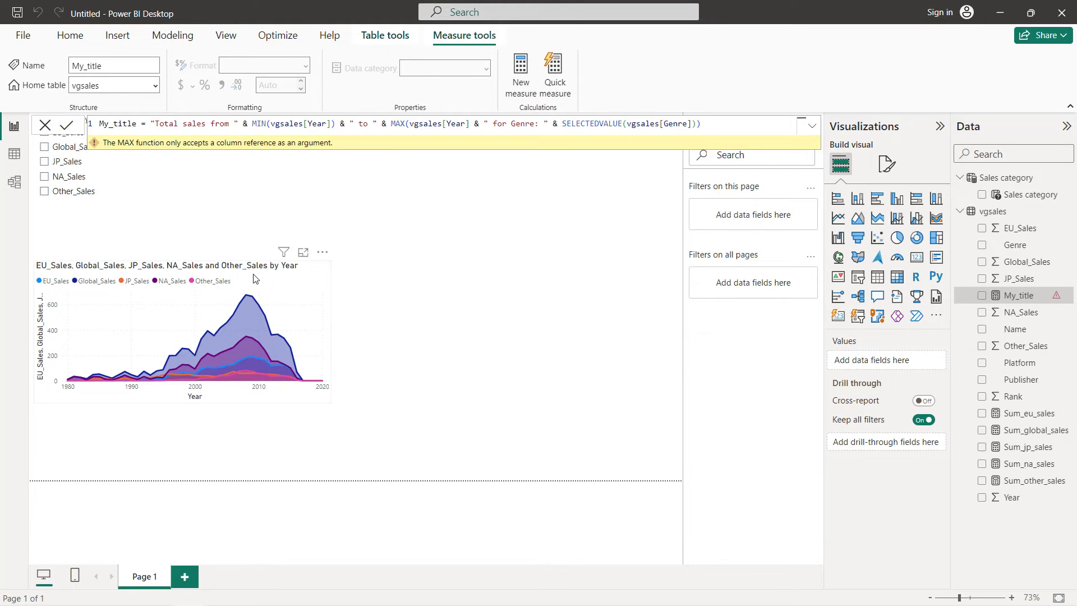
# - Correct the My_title formula by closing MAX(vgsales[Year]) and removing the extra closing parenthesis at the end, then commit it
pyautogui.click(470, 123)
pyautogui.write(')')
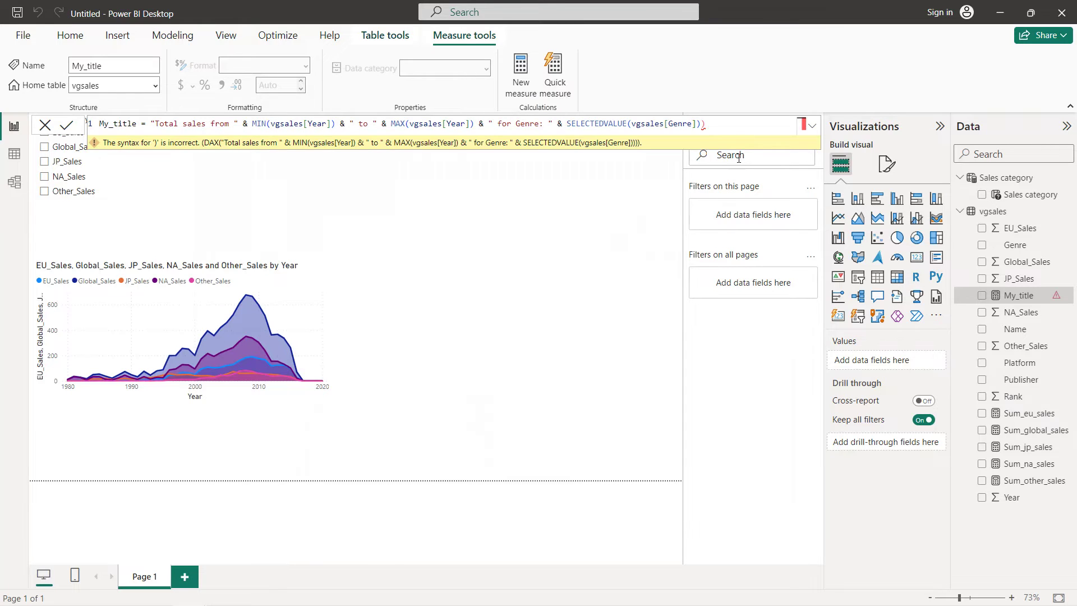
pyautogui.click(720, 123)
pyautogui.press('BackSpace')
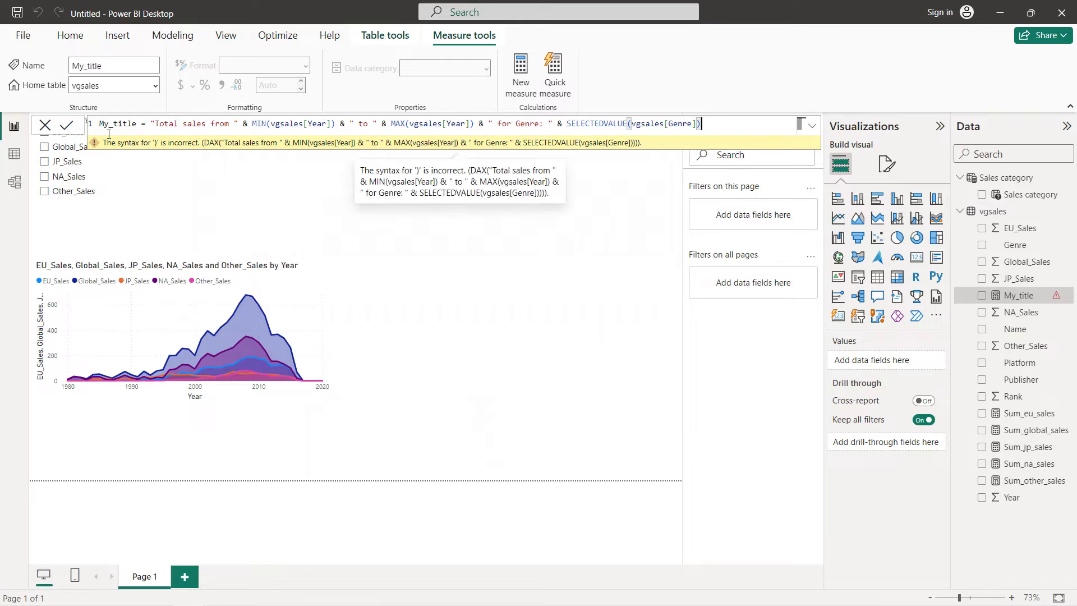
pyautogui.click(65, 126)
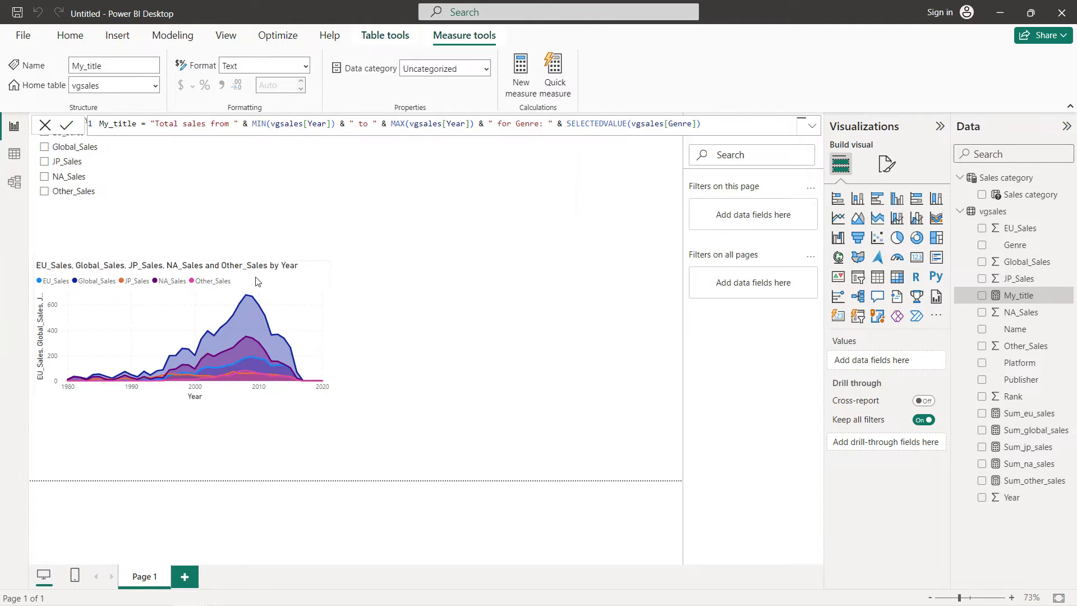
# - Base the area chart's title text on the My_title measure through field-value conditional formatting
pyautogui.click(286, 287)
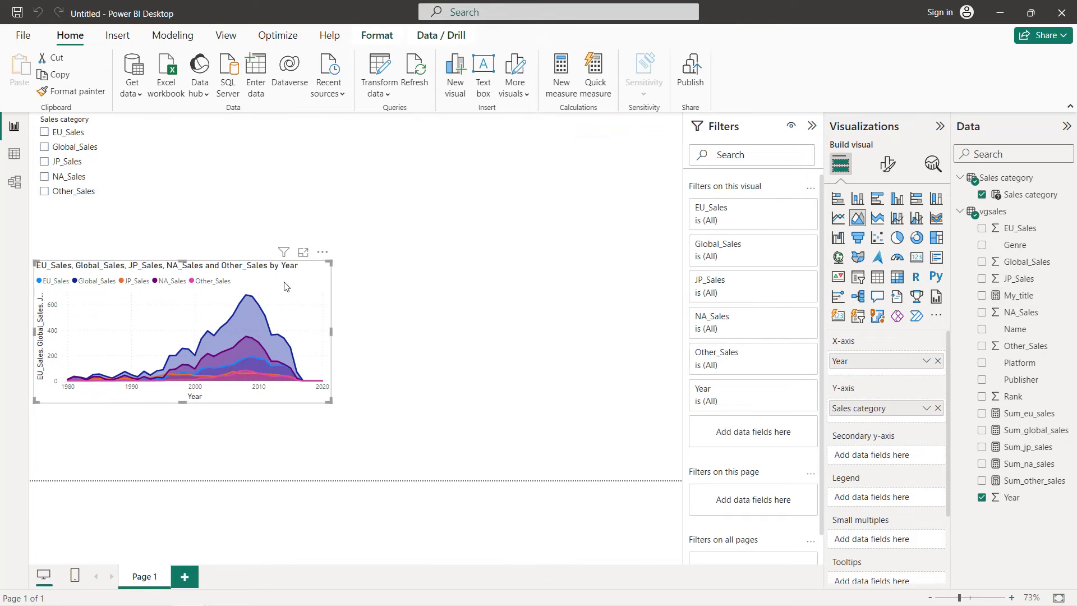
pyautogui.click(887, 172)
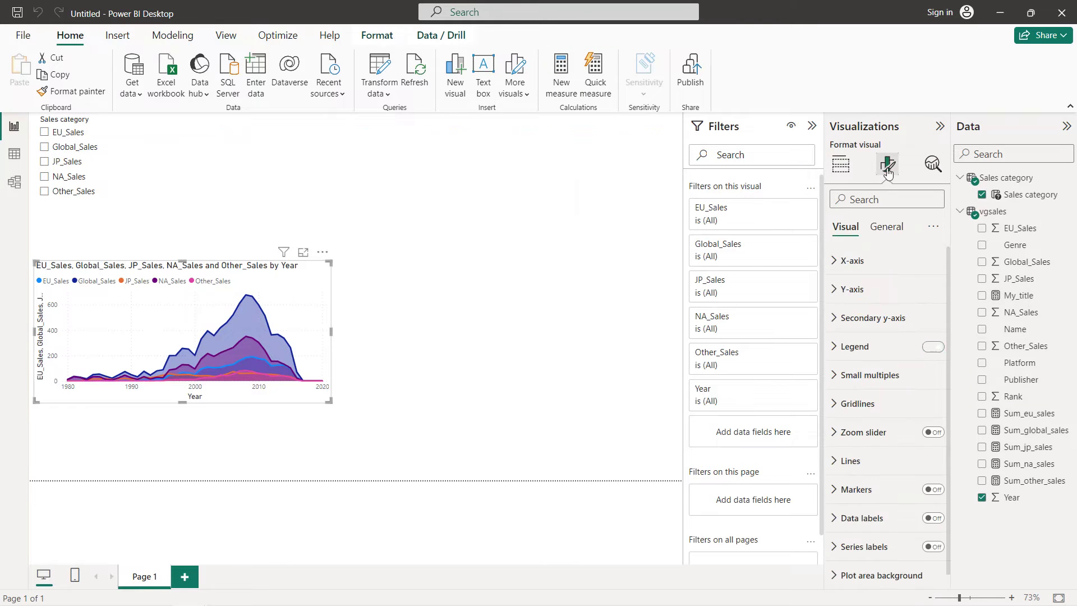
pyautogui.click(879, 228)
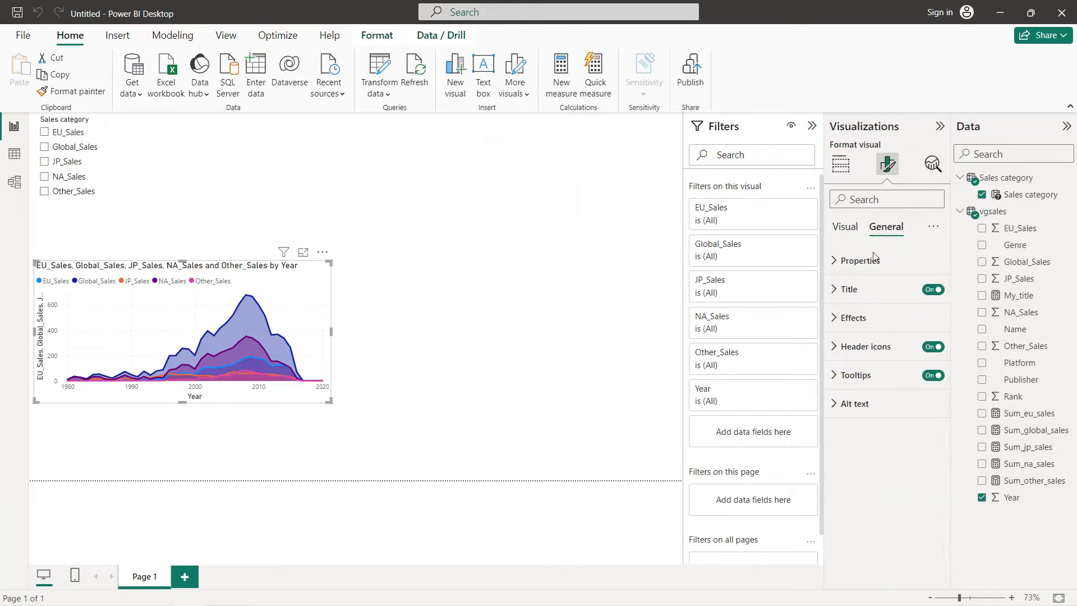
pyautogui.click(864, 300)
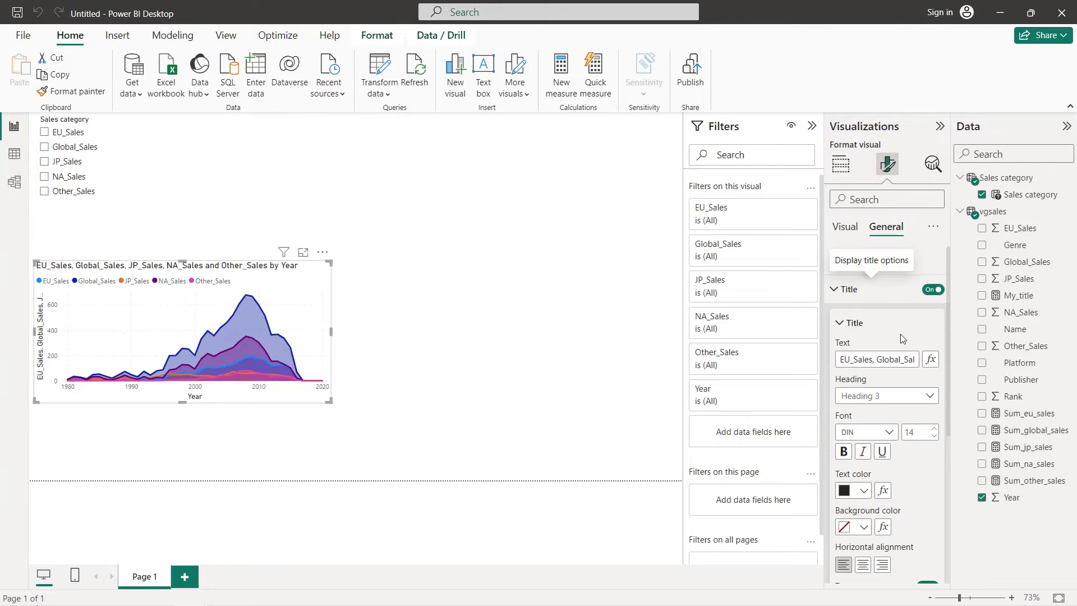
pyautogui.click(931, 359)
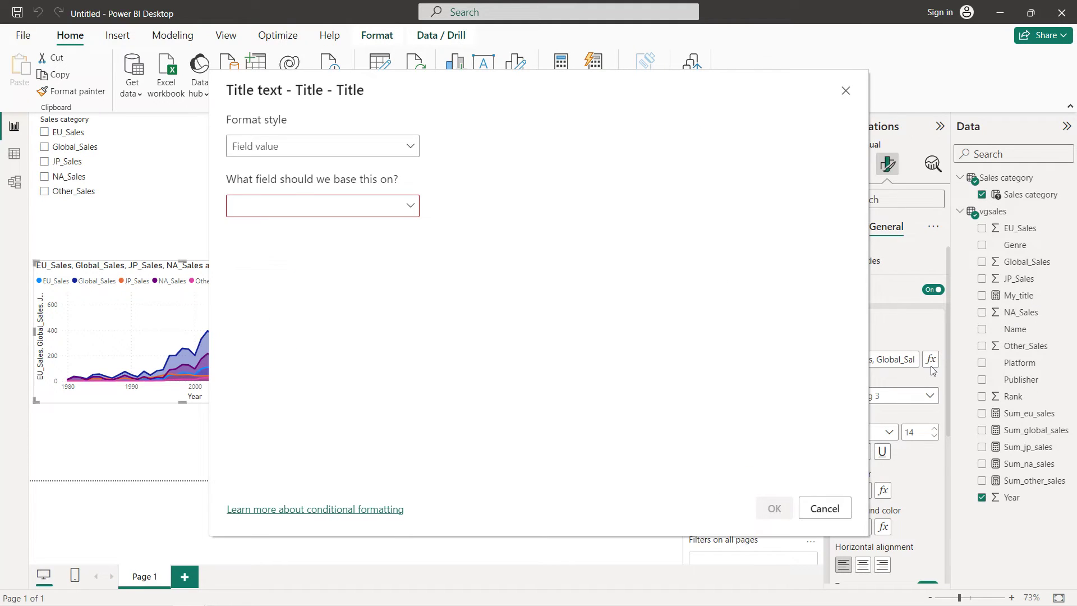
pyautogui.click(400, 216)
pyautogui.click(237, 272)
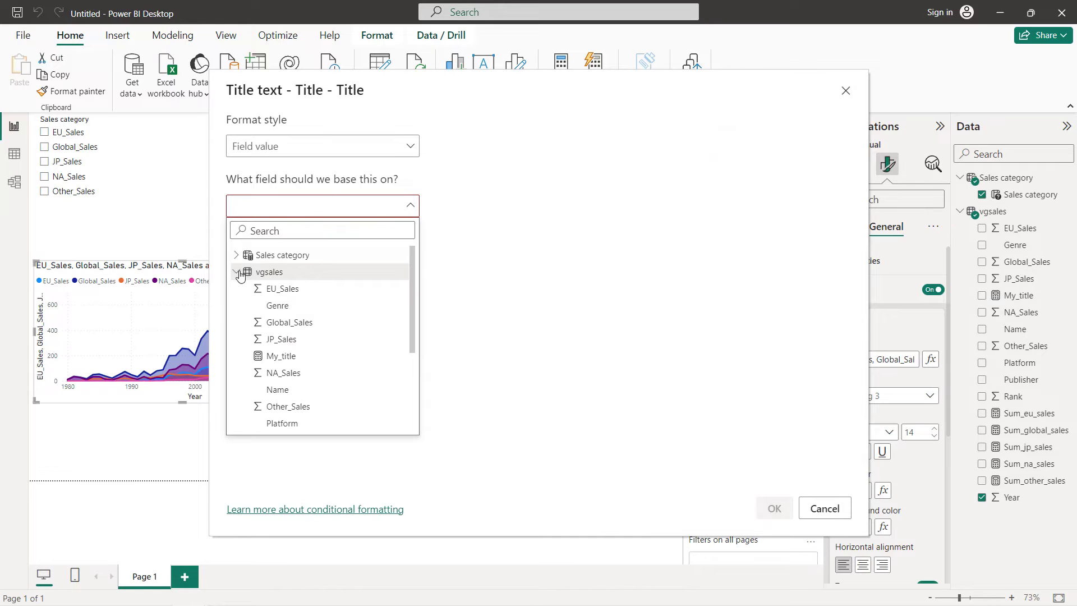
pyautogui.click(272, 355)
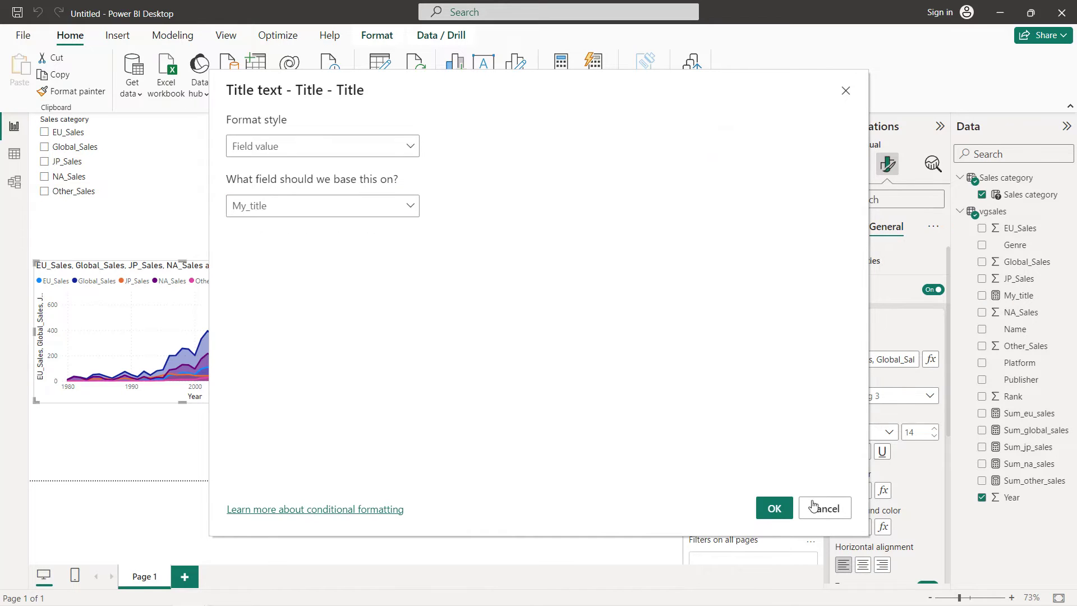
pyautogui.click(774, 508)
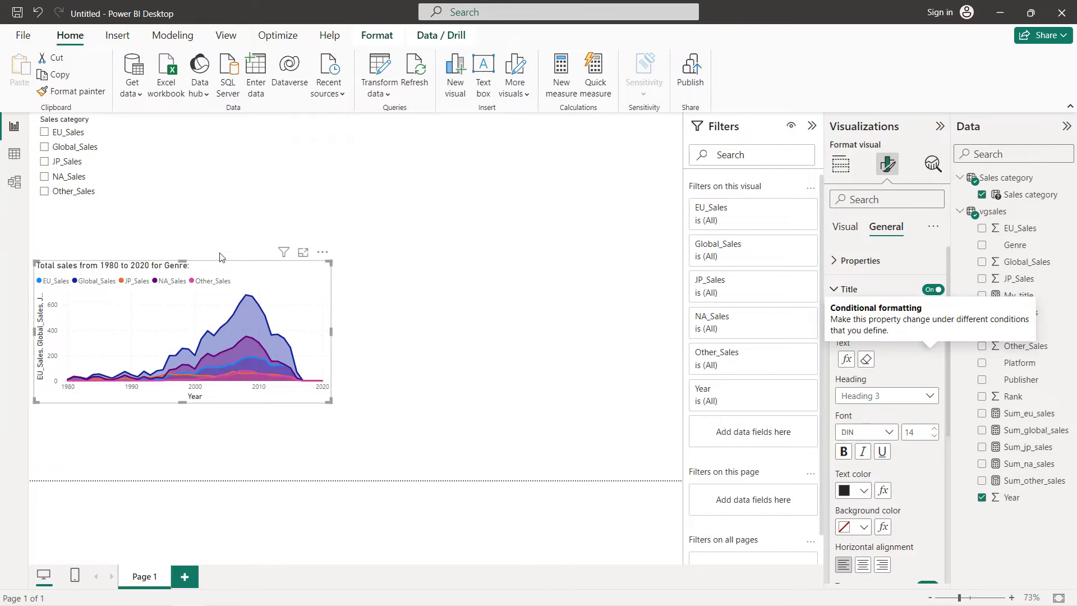
# - Add a separate slicer visual to the report page using the vgsales Year field
pyautogui.click(845, 227)
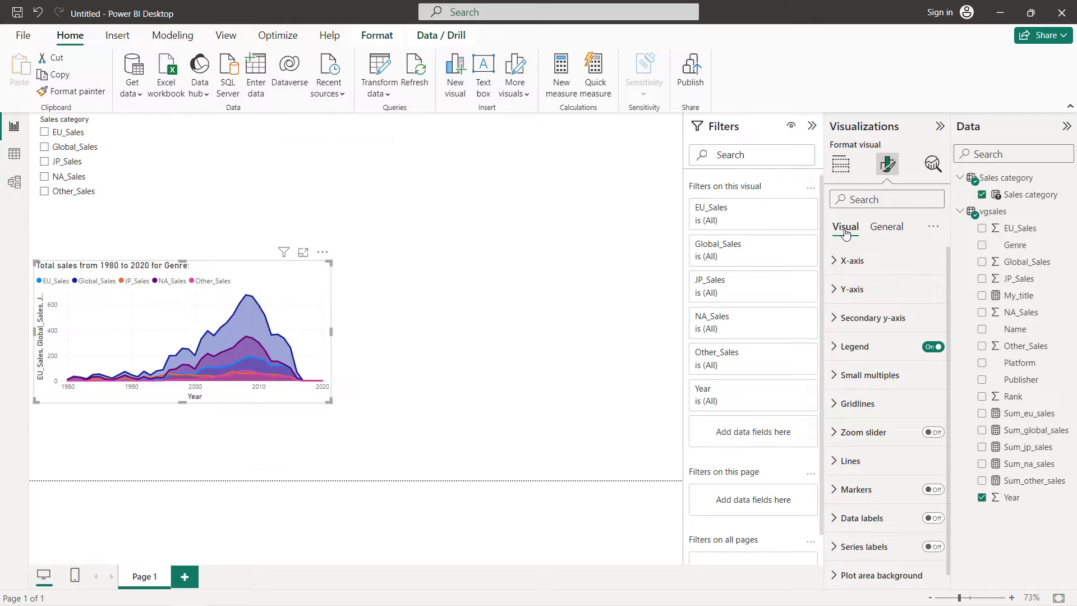
pyautogui.click(840, 165)
pyautogui.click(603, 208)
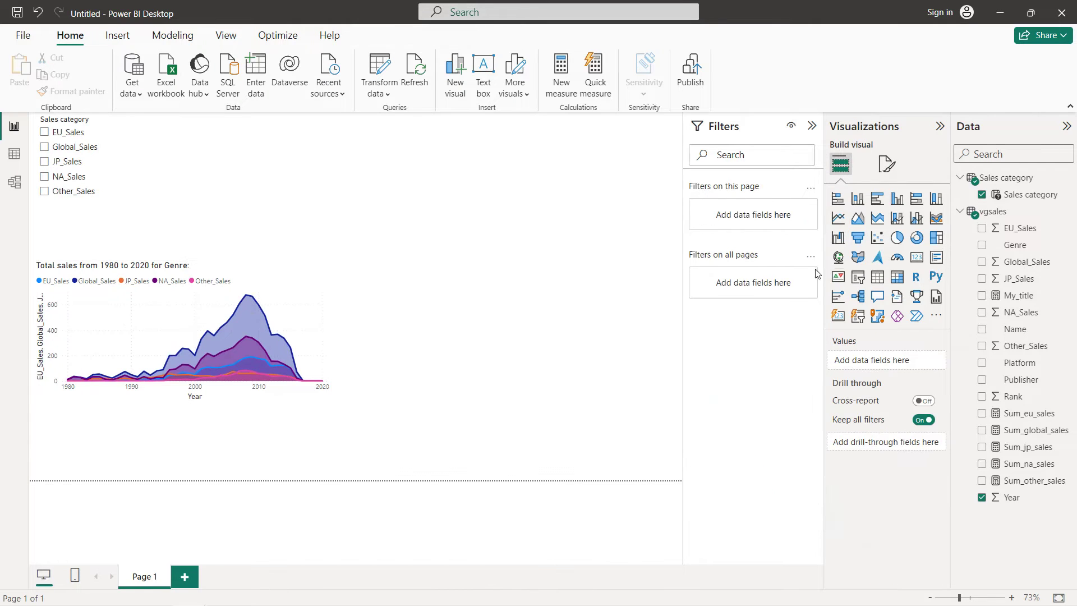
pyautogui.click(858, 277)
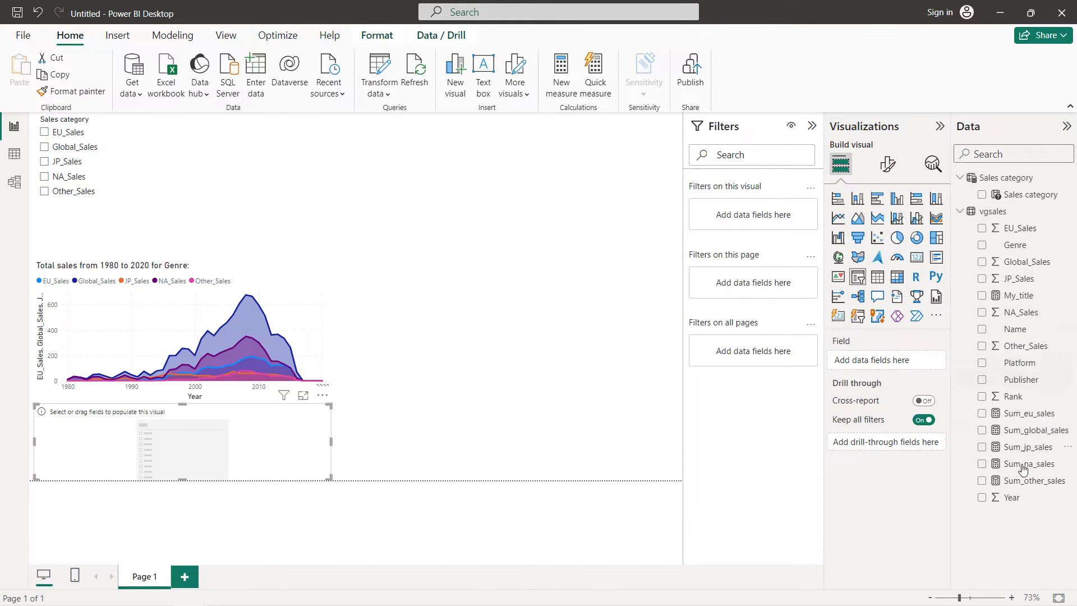
pyautogui.click(981, 497)
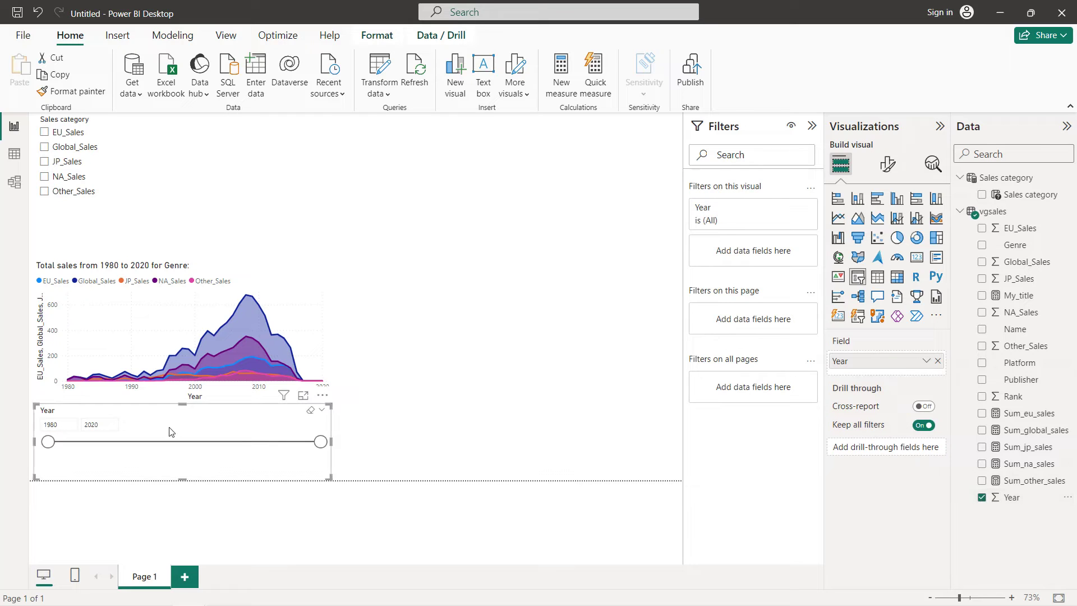
# - Move the Year slicer above the area chart, beside the Sales category slicer
pyautogui.moveTo(173, 431); pyautogui.dragTo(330, 139)
pyautogui.click(574, 239)
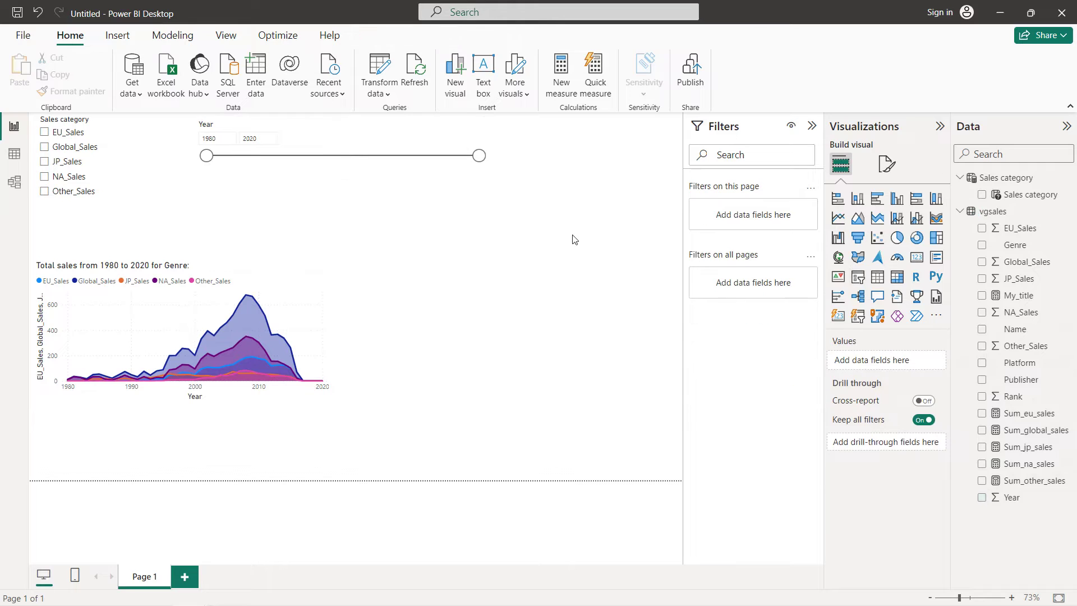
# - Add another slicer visual using the vgsales Genre field and move it to the upper part of the page
pyautogui.click(860, 280)
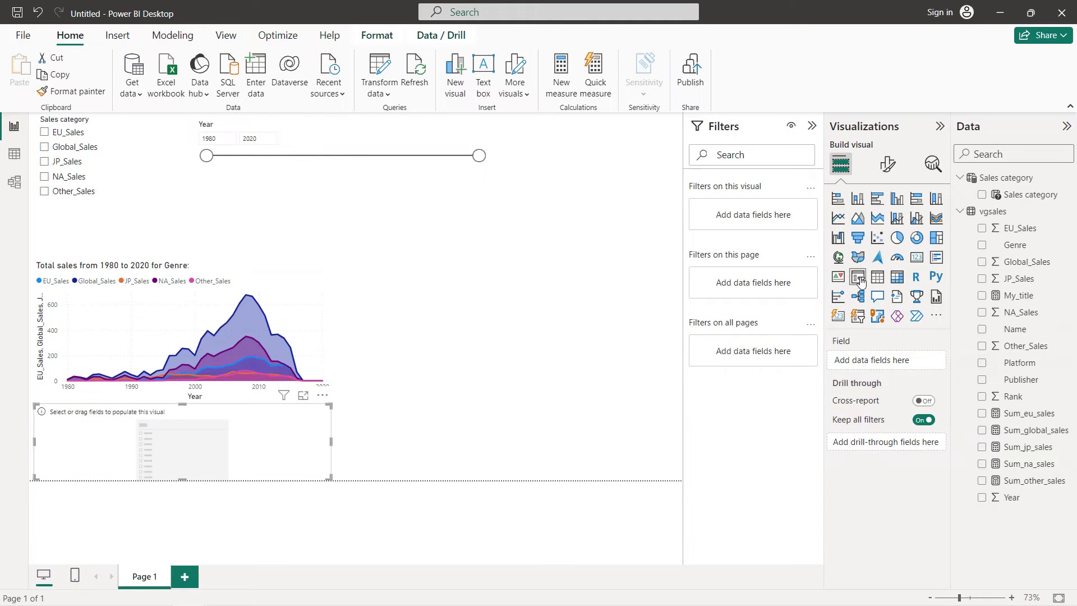
pyautogui.click(981, 245)
pyautogui.moveTo(192, 434); pyautogui.dragTo(645, 181)
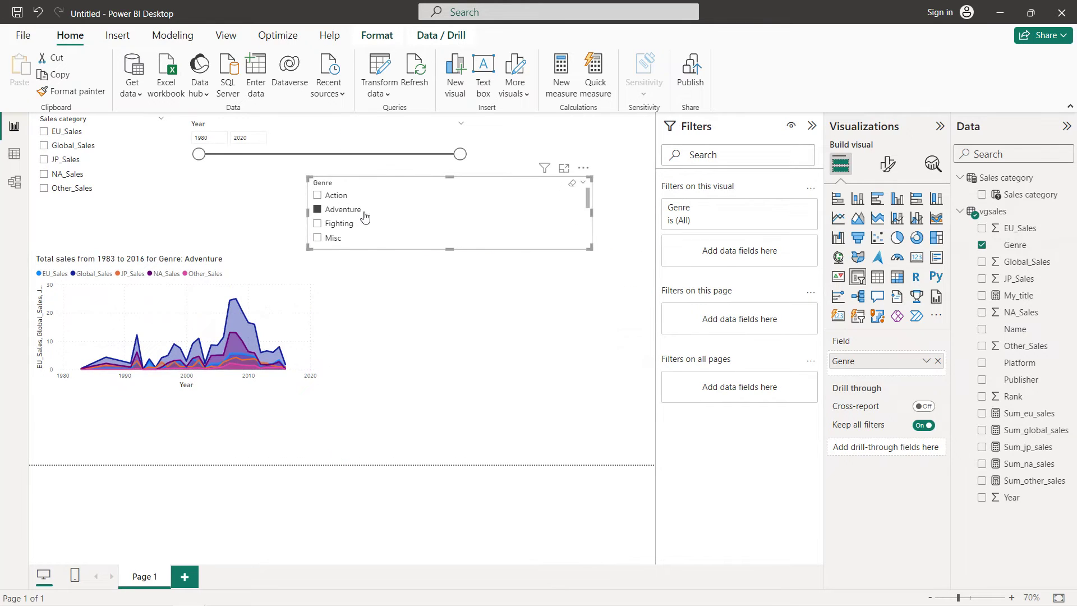
# - Select Action in the Genre slicer, narrow the slicer and position it to the right of the Year slicer
pyautogui.click(428, 213)
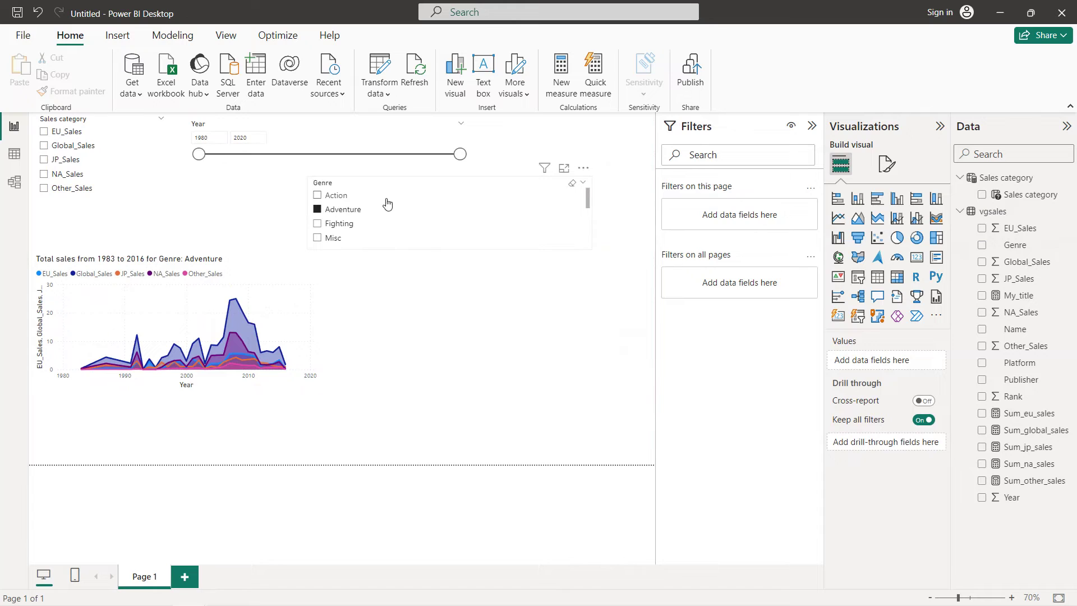
pyautogui.click(365, 208)
pyautogui.moveTo(308, 209); pyautogui.dragTo(471, 209)
pyautogui.moveTo(525, 188); pyautogui.dragTo(586, 132)
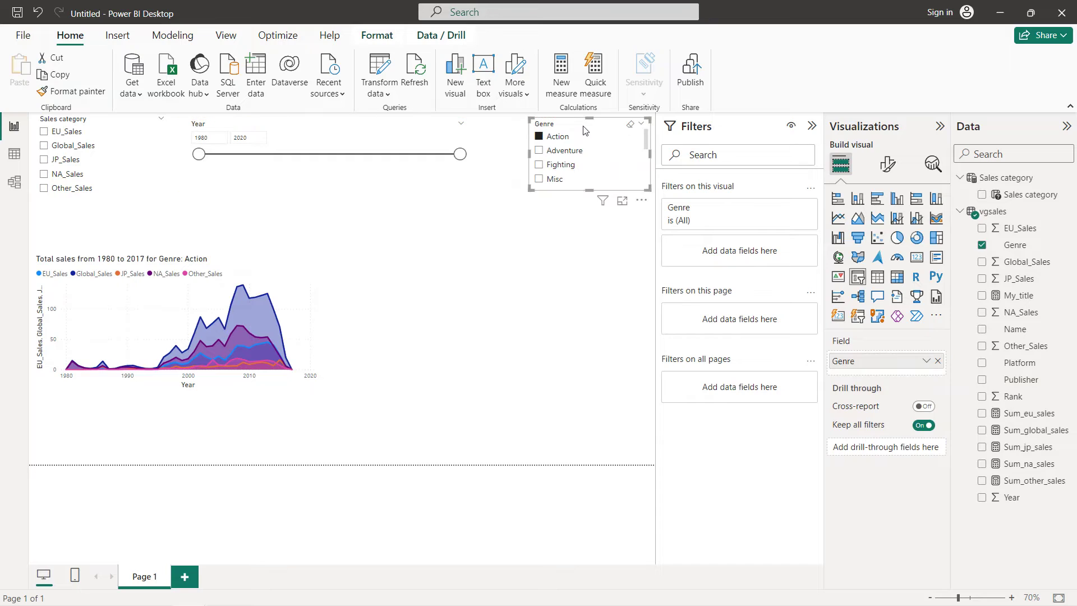
# - Restrict the Genre slicer to a single selection in its slicer settings
pyautogui.click(887, 165)
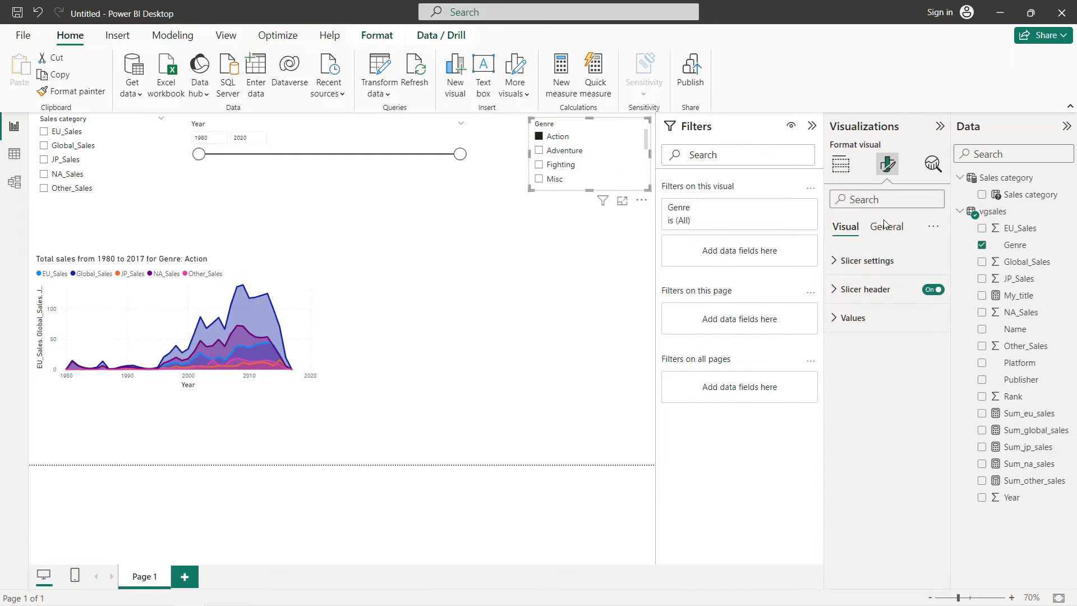
pyautogui.click(882, 271)
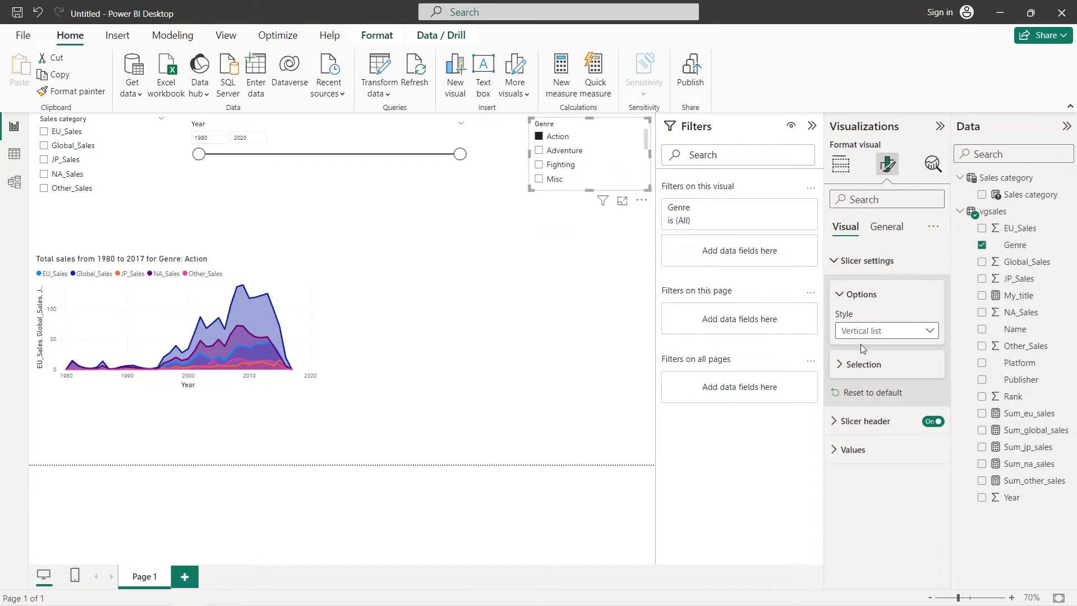
pyautogui.click(856, 364)
pyautogui.click(928, 385)
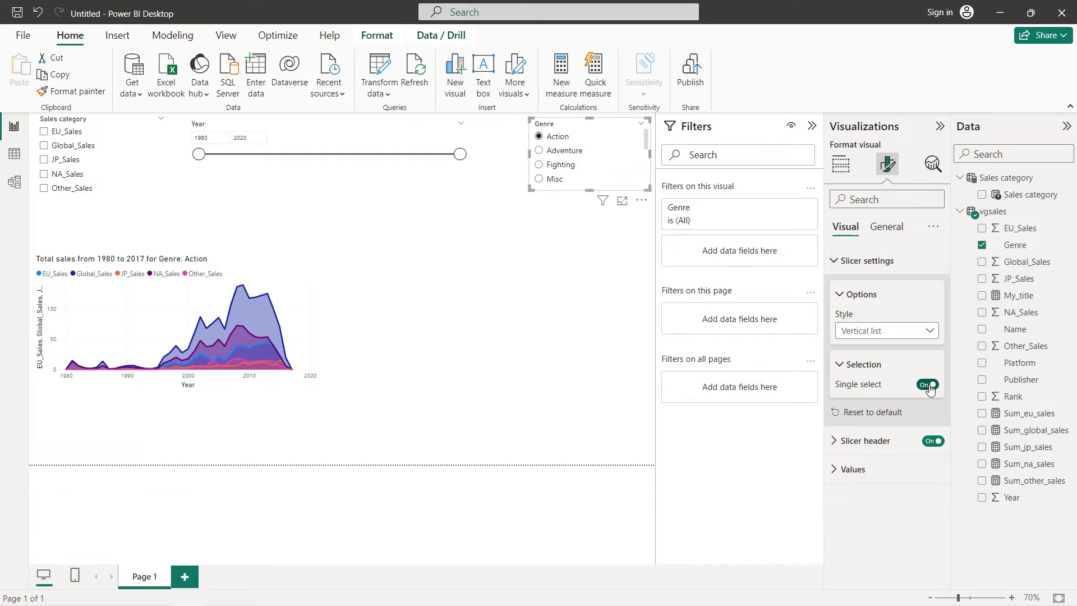
# - Change the Sales category slicer to Dropdown style and turn on single select
pyautogui.click(230, 268)
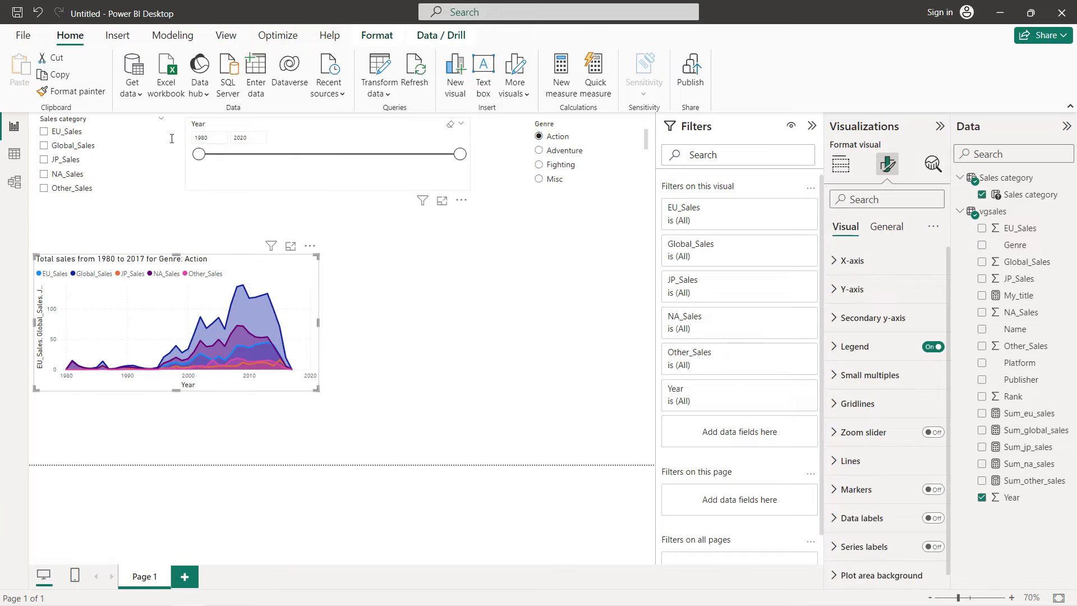
pyautogui.click(119, 123)
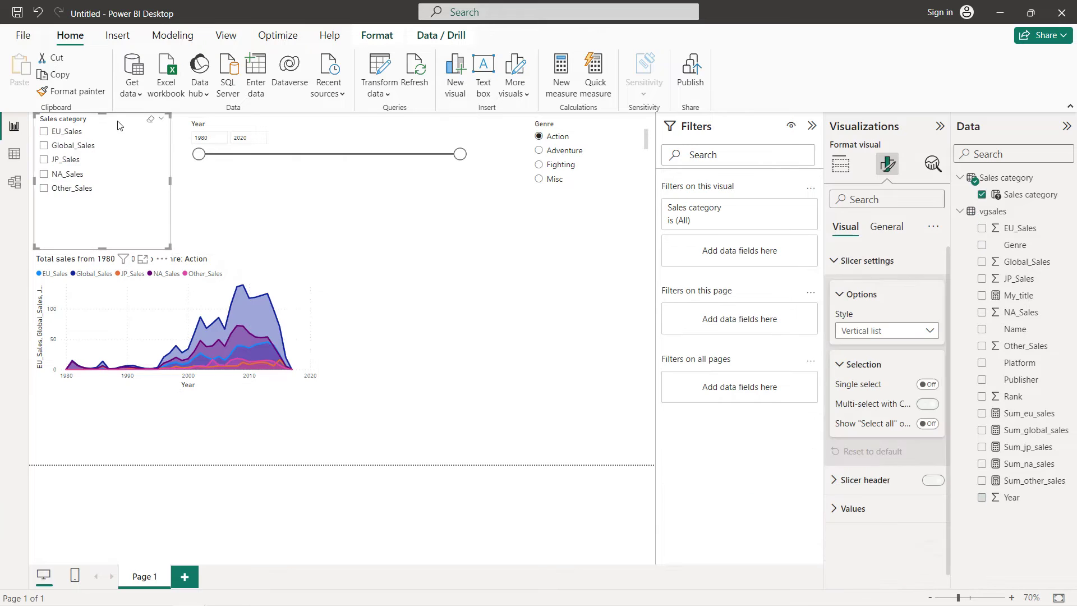
pyautogui.click(911, 331)
pyautogui.click(882, 382)
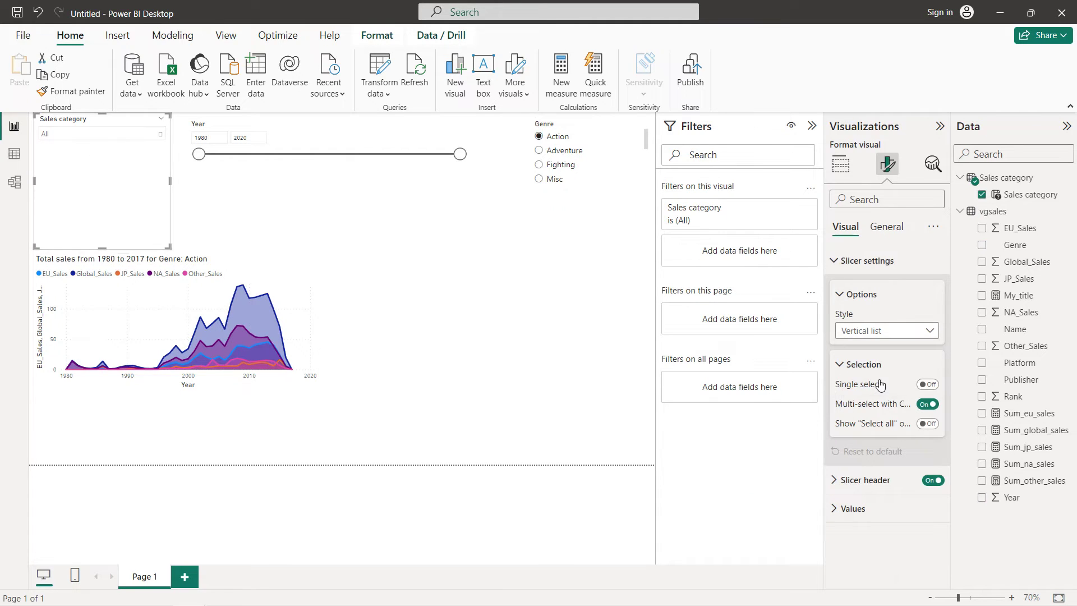
pyautogui.click(922, 386)
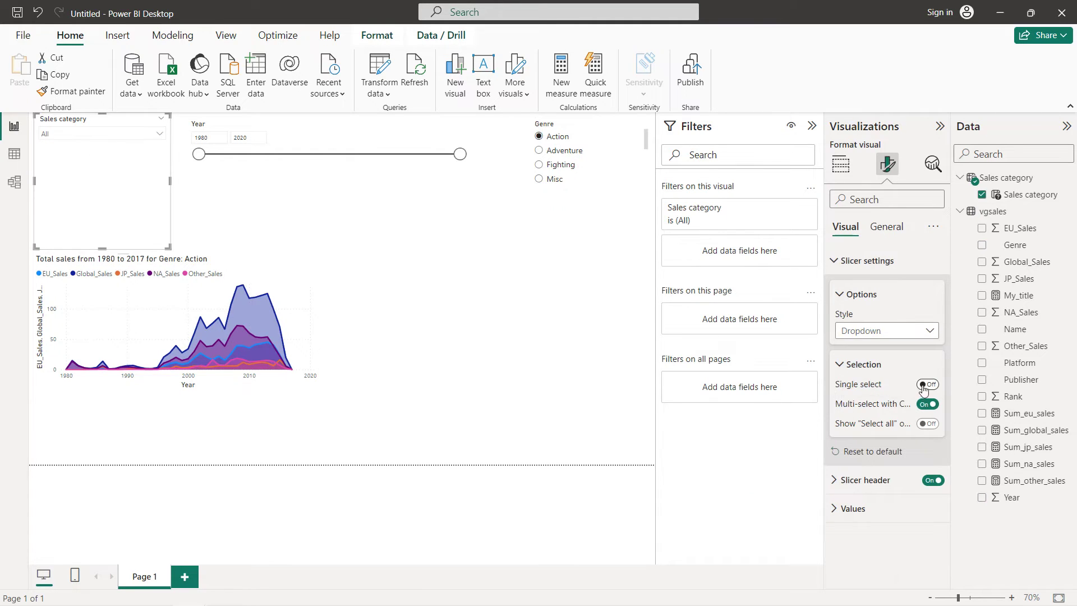
# - Change the Genre slicer to Dropdown style and reduce its height
pyautogui.click(601, 140)
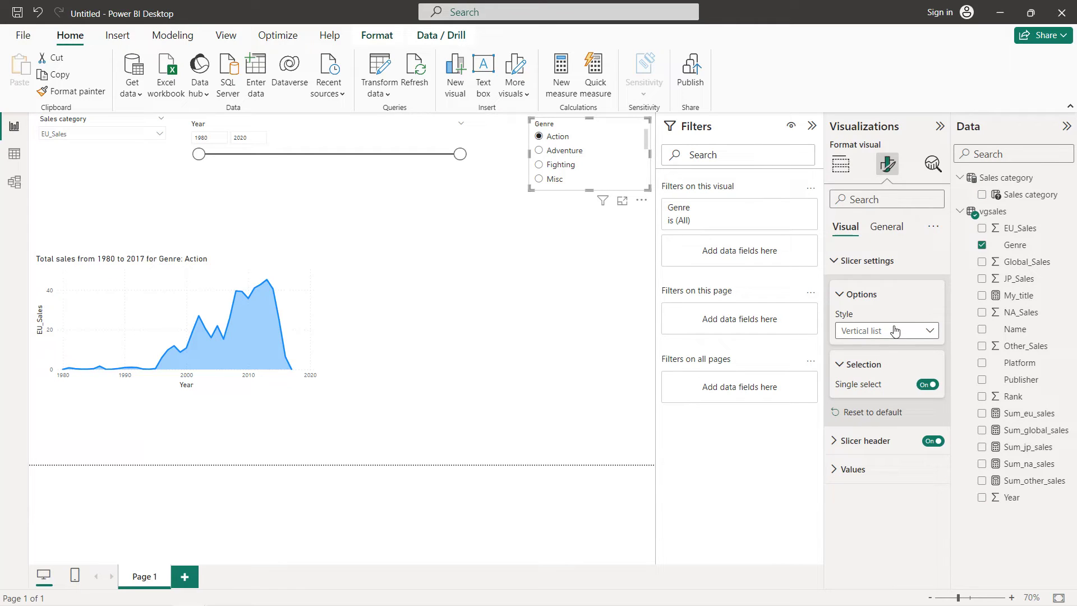
pyautogui.click(896, 331)
pyautogui.click(863, 386)
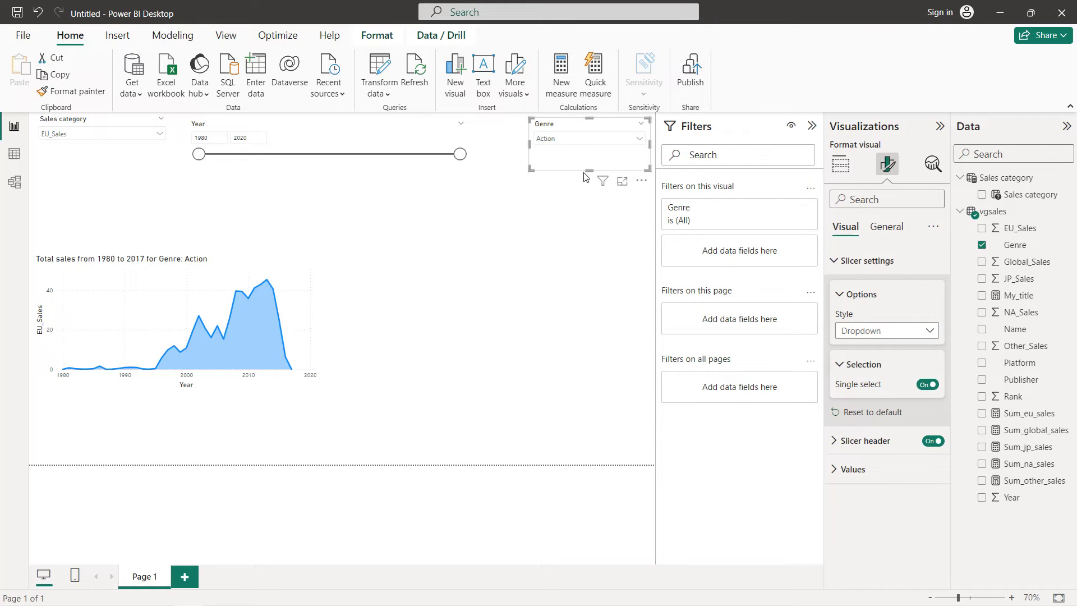
# - Narrow the Year slicer range to 1987 through 2011
pyautogui.click(231, 267)
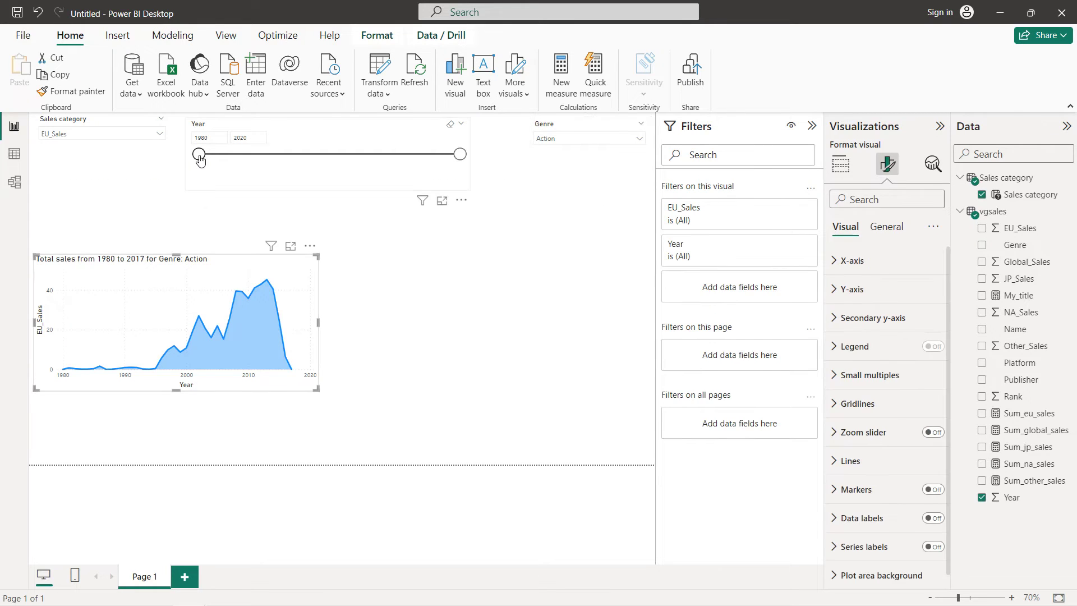
pyautogui.click(199, 162)
pyautogui.moveTo(203, 161); pyautogui.dragTo(248, 161)
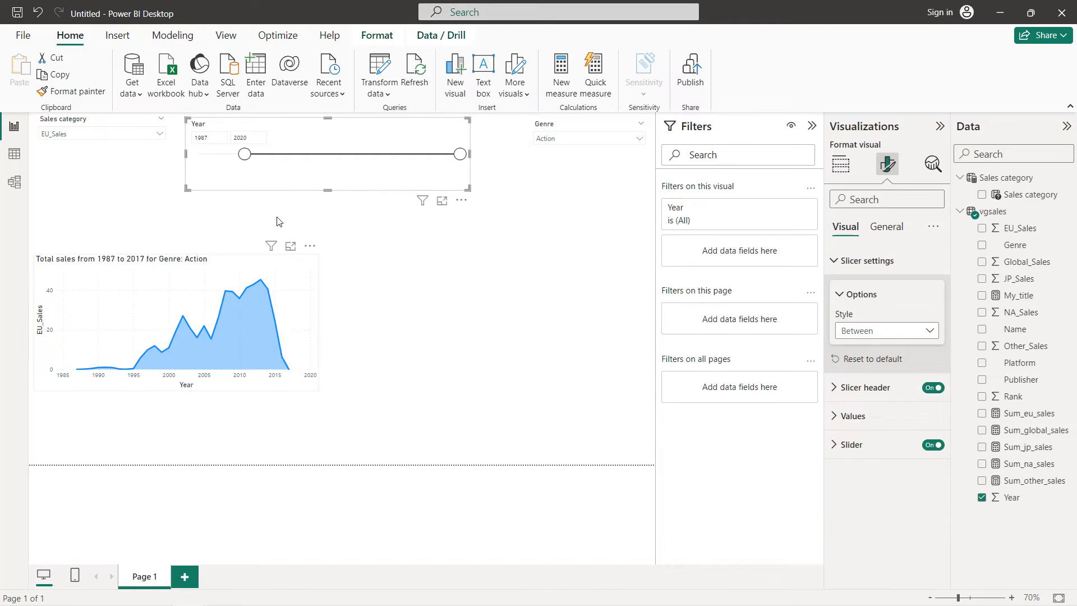
pyautogui.moveTo(458, 157); pyautogui.dragTo(401, 158)
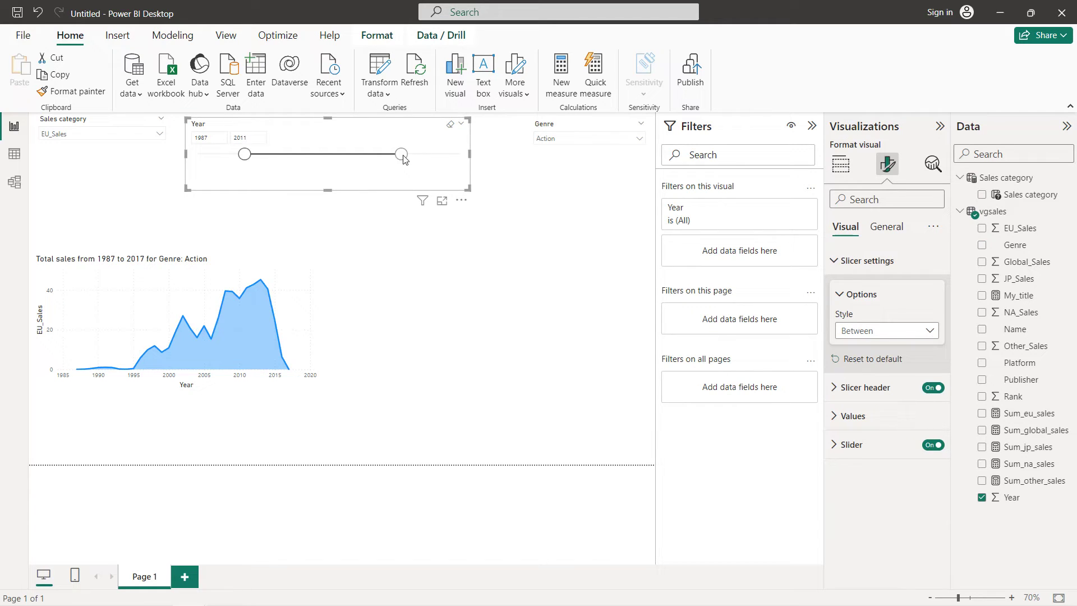
# - Choose JP_Sales in the Sales category slicer and Racing in the Genre slicer
pyautogui.click(120, 137)
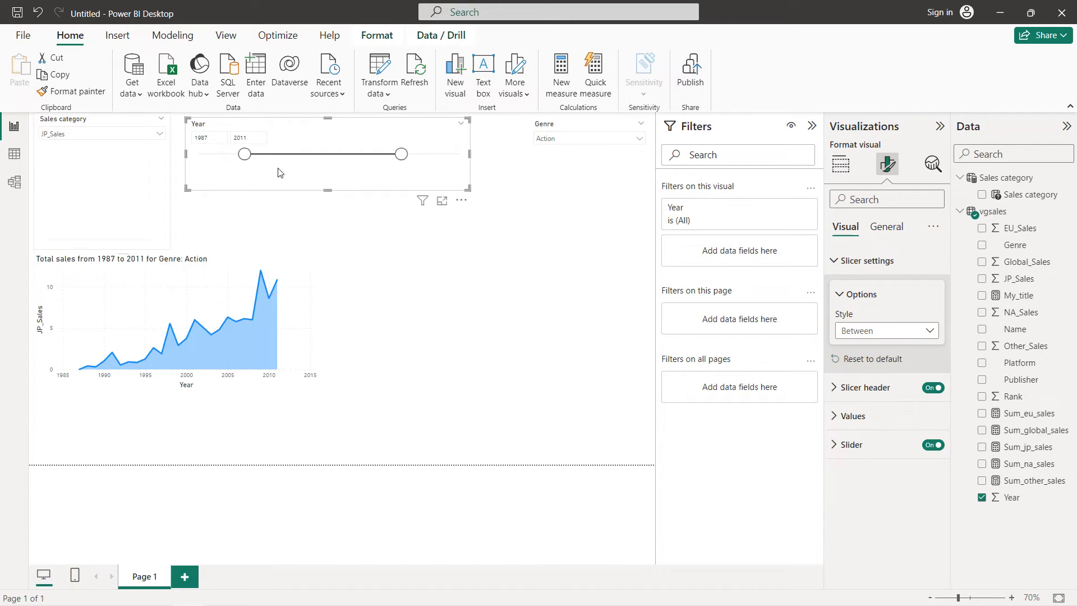
pyautogui.click(578, 141)
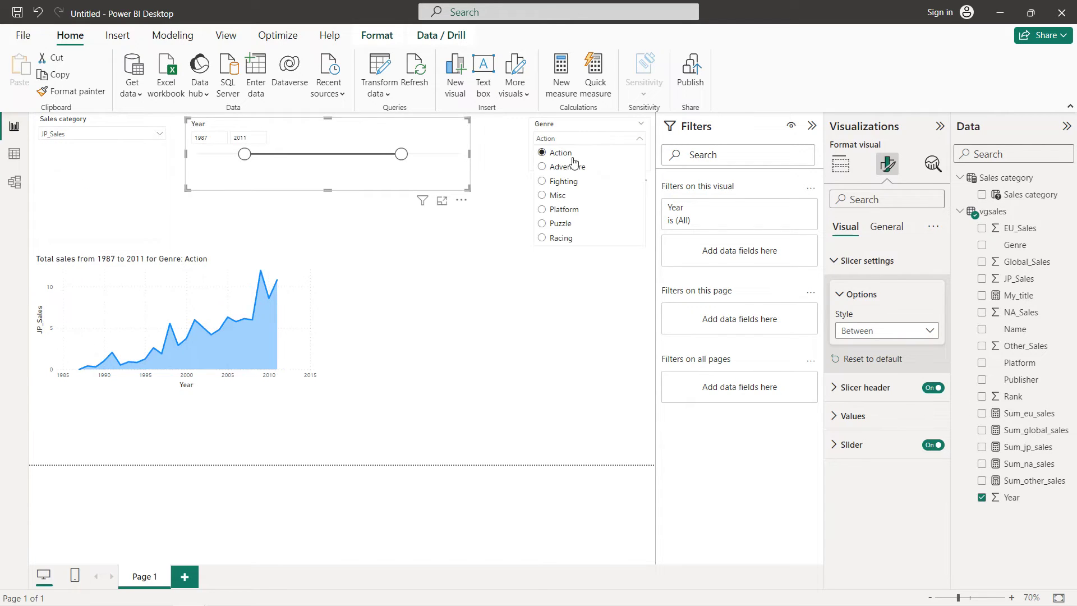
pyautogui.click(544, 238)
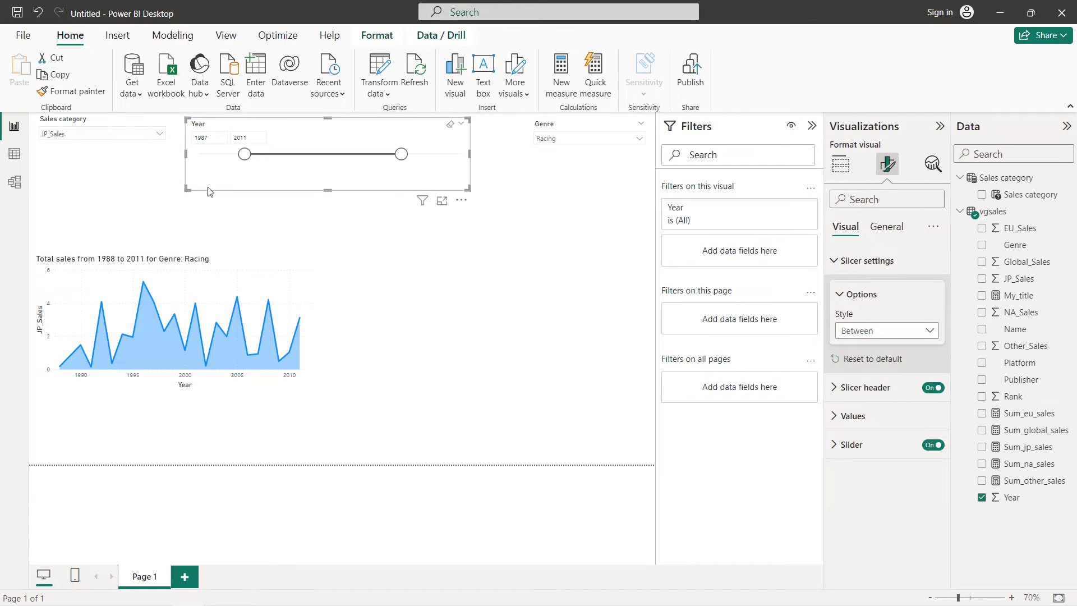
pyautogui.click(227, 243)
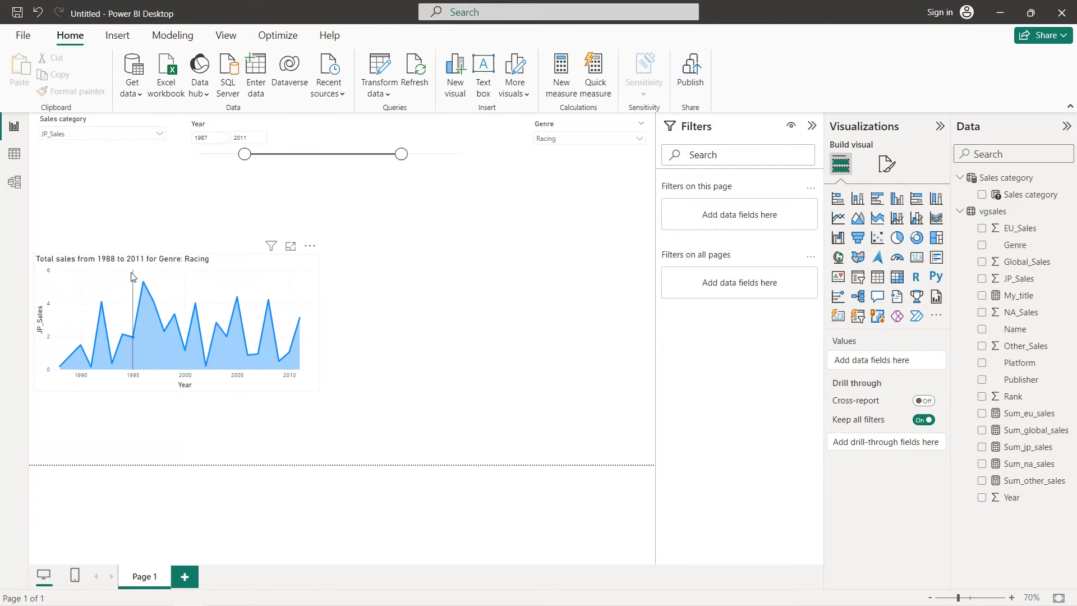
# - Turn on a visual border with rounded corners for the Sales category slicer
pyautogui.click(118, 125)
pyautogui.click(887, 163)
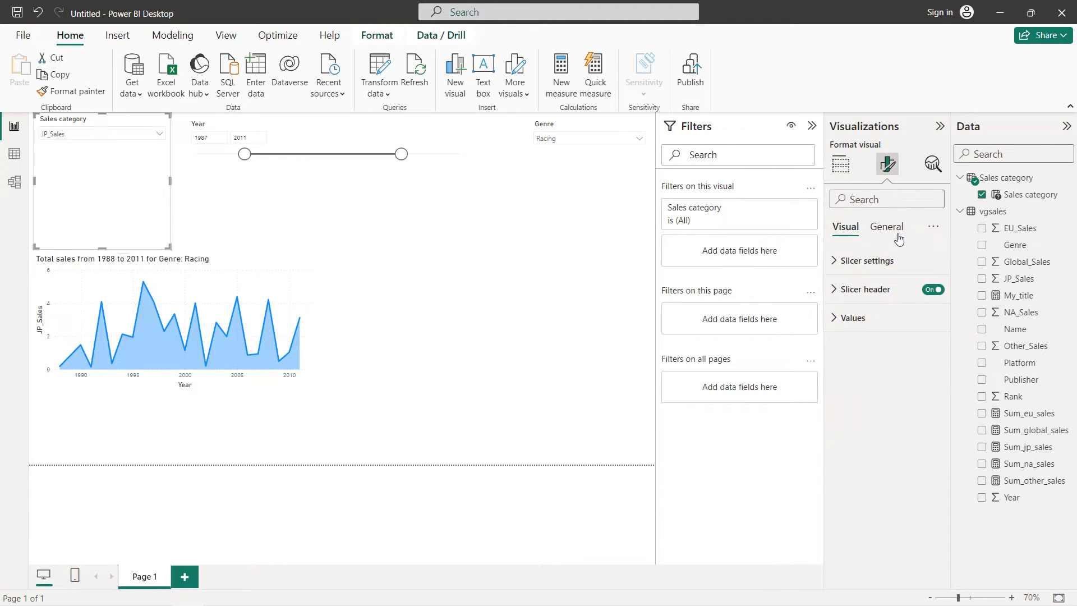
pyautogui.click(895, 227)
pyautogui.click(884, 317)
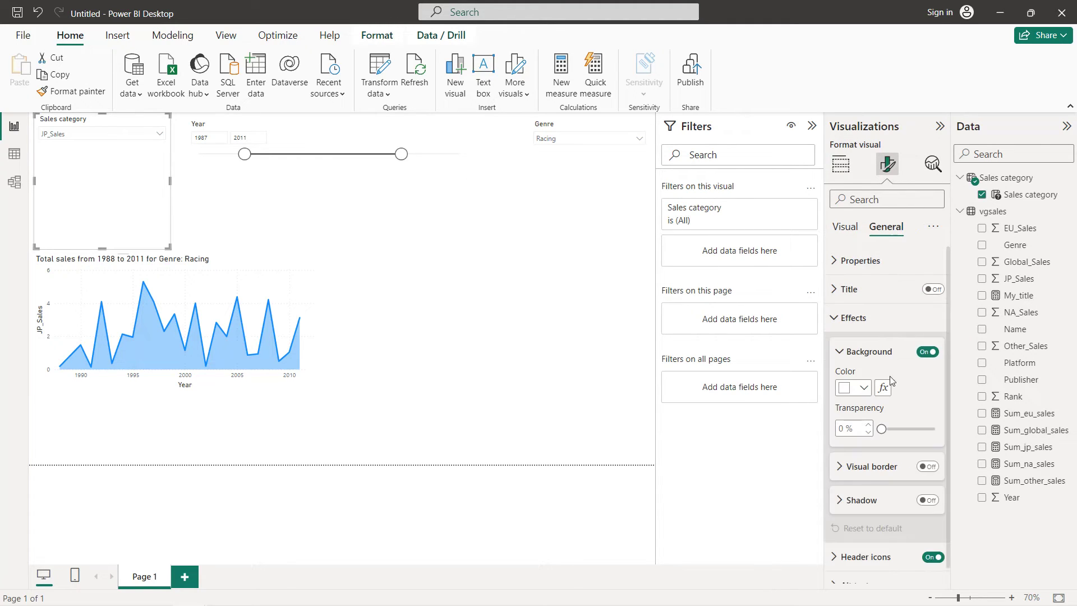
pyautogui.click(921, 466)
pyautogui.click(886, 467)
pyautogui.scroll(-3, 875, 459)
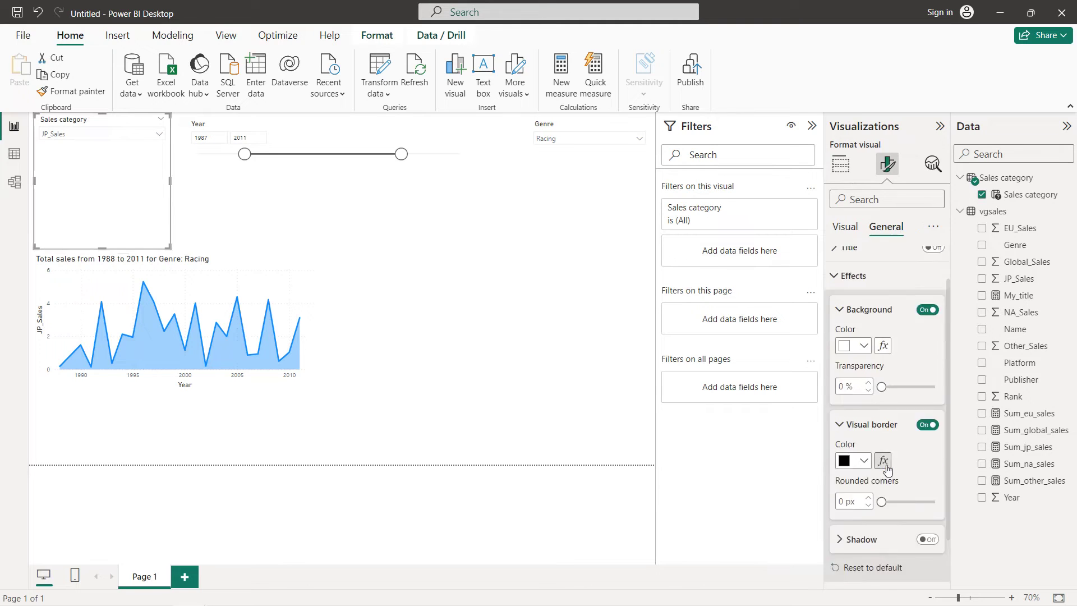
pyautogui.write('0')
# - Turn on the Genre slicer's visual border with 20 px rounded corners
pyautogui.click(586, 130)
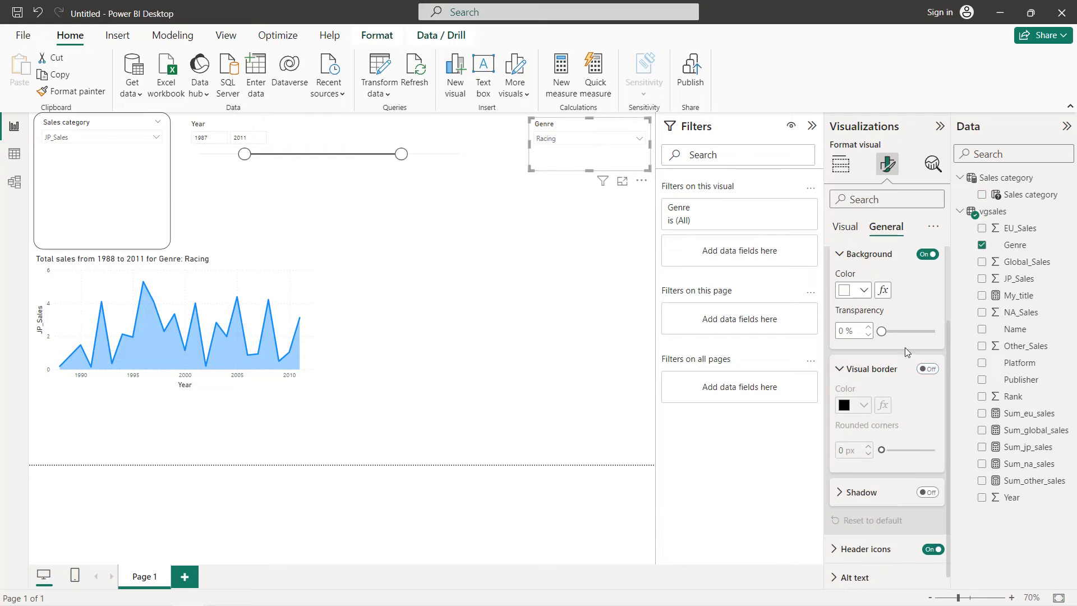
pyautogui.click(923, 369)
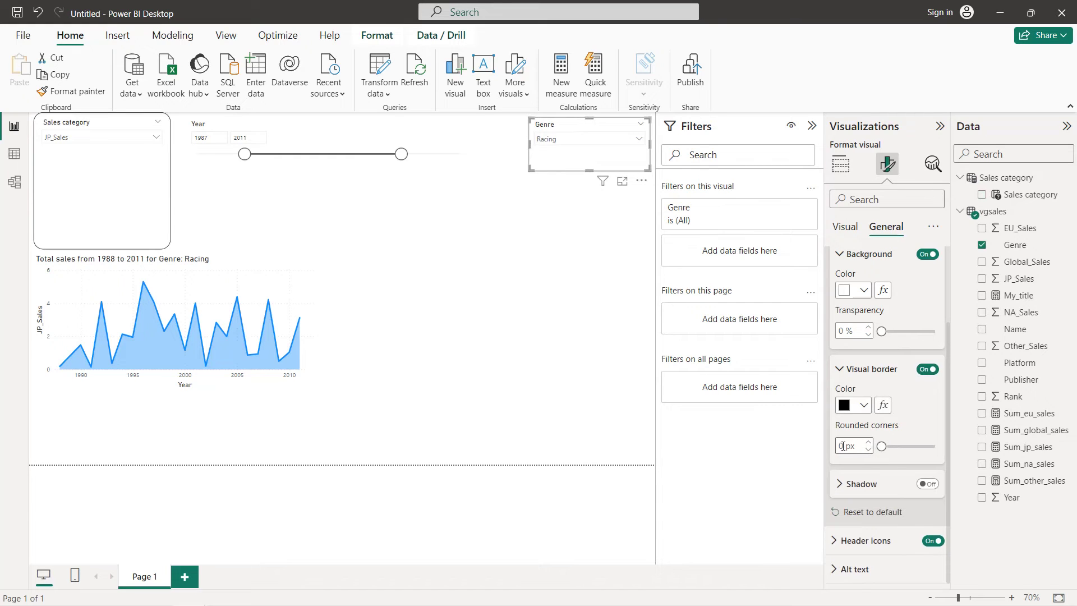
pyautogui.write('20')
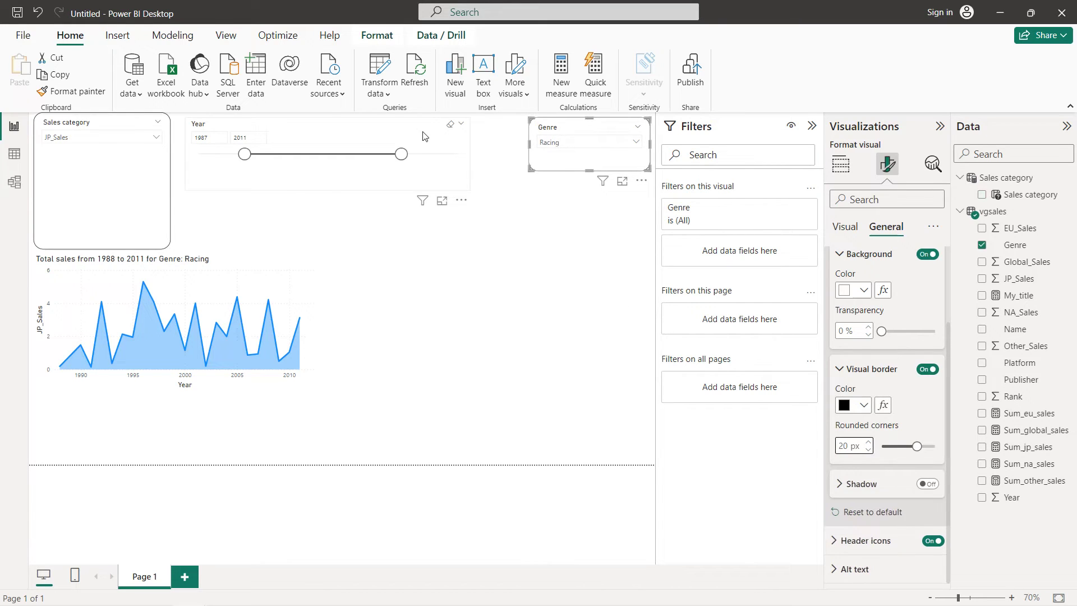
# - Turn on the Year slicer's visual border with 20 px rounded corners
pyautogui.click(424, 136)
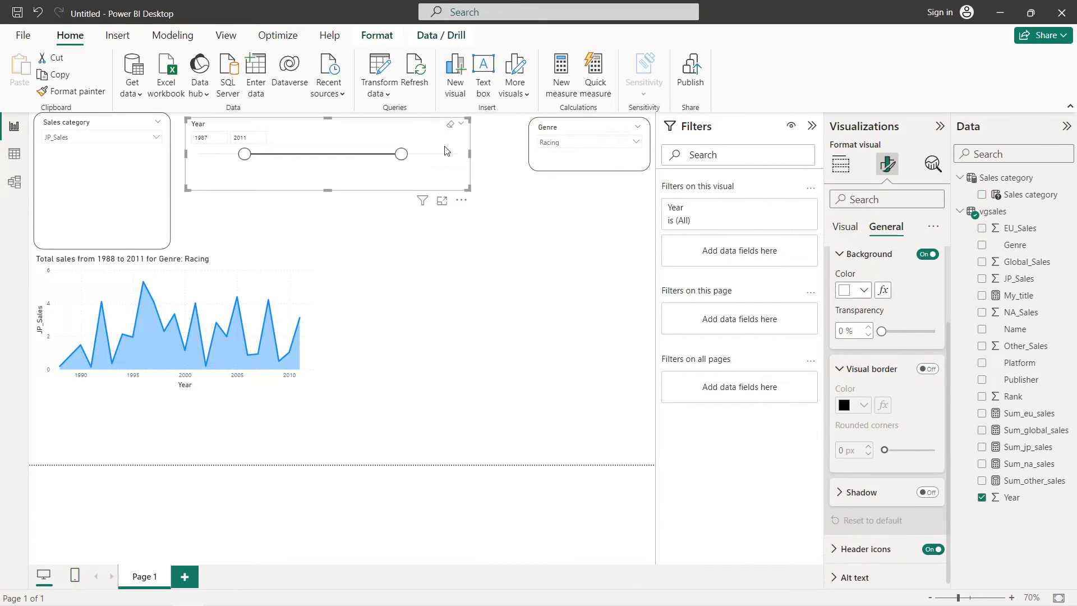
pyautogui.click(932, 369)
pyautogui.write('20')
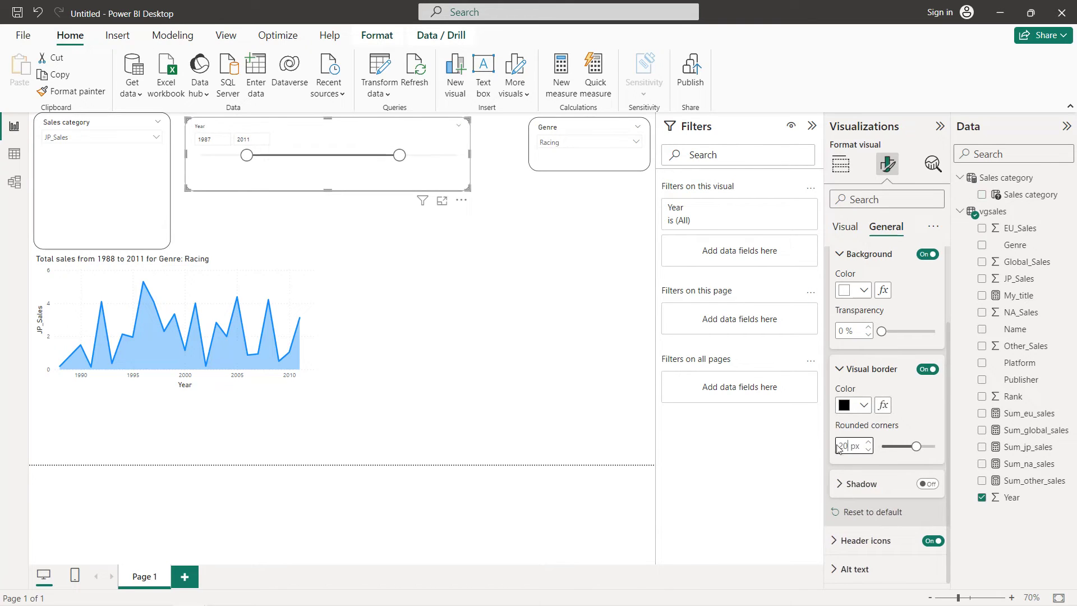
# - Format the Genre slicer's values as bold with a black font color
pyautogui.click(581, 131)
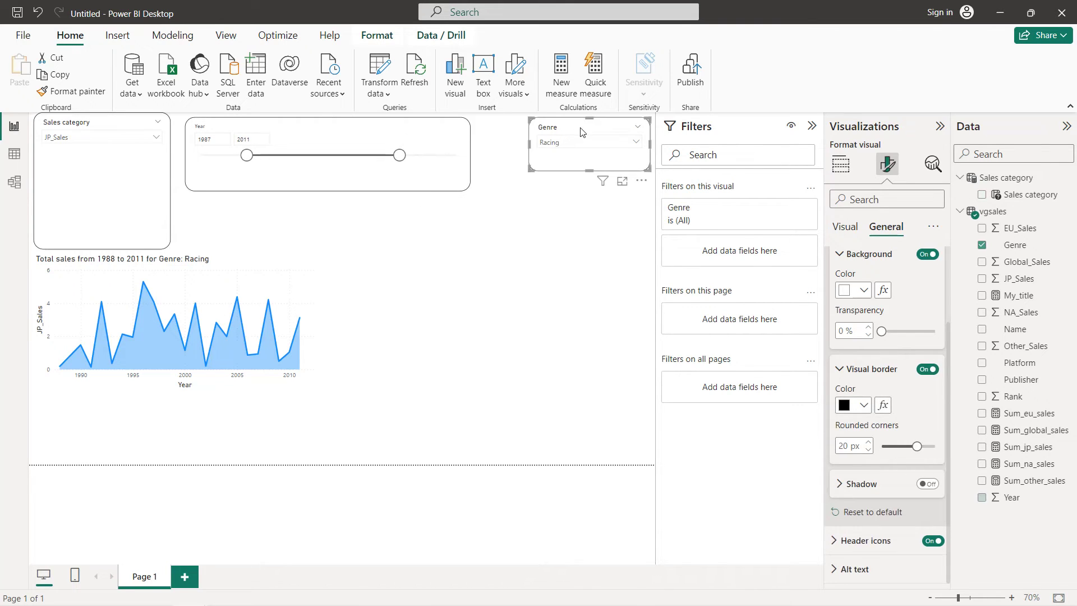
pyautogui.click(846, 230)
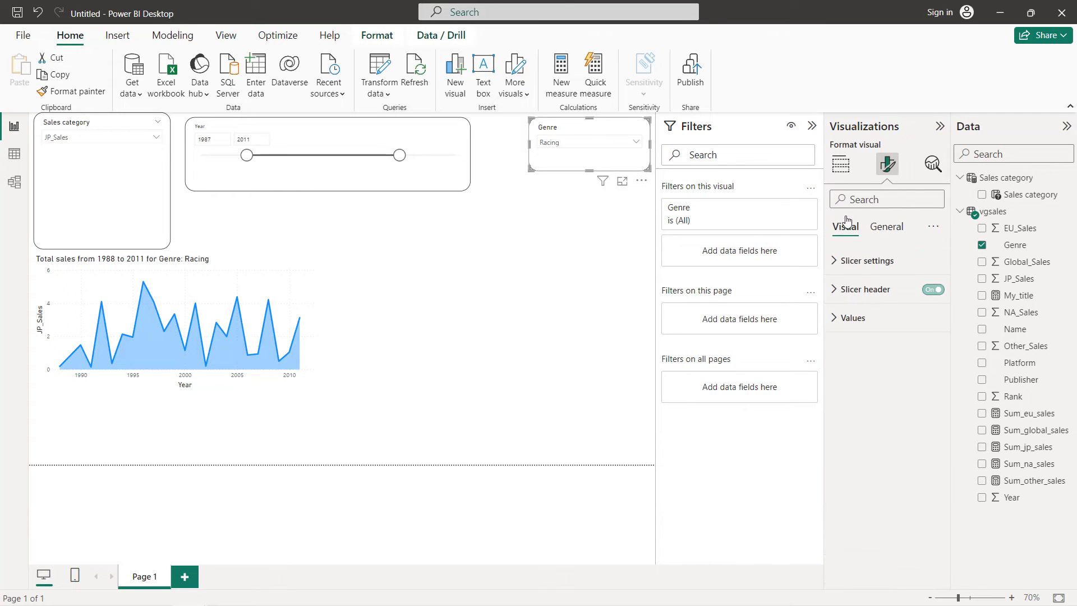
pyautogui.click(879, 315)
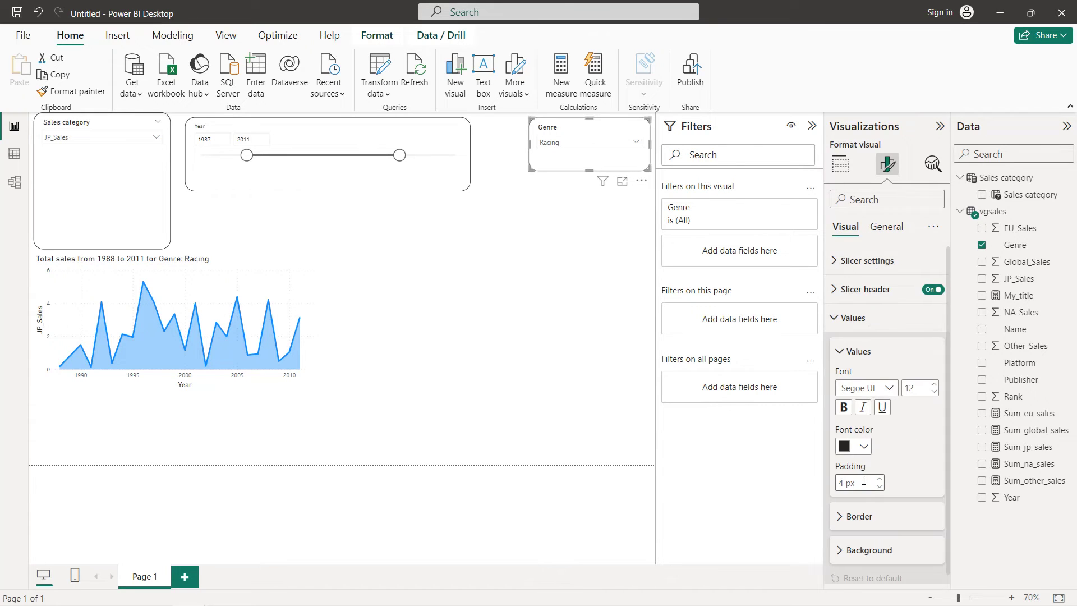
pyautogui.click(843, 407)
pyautogui.click(864, 445)
pyautogui.click(863, 223)
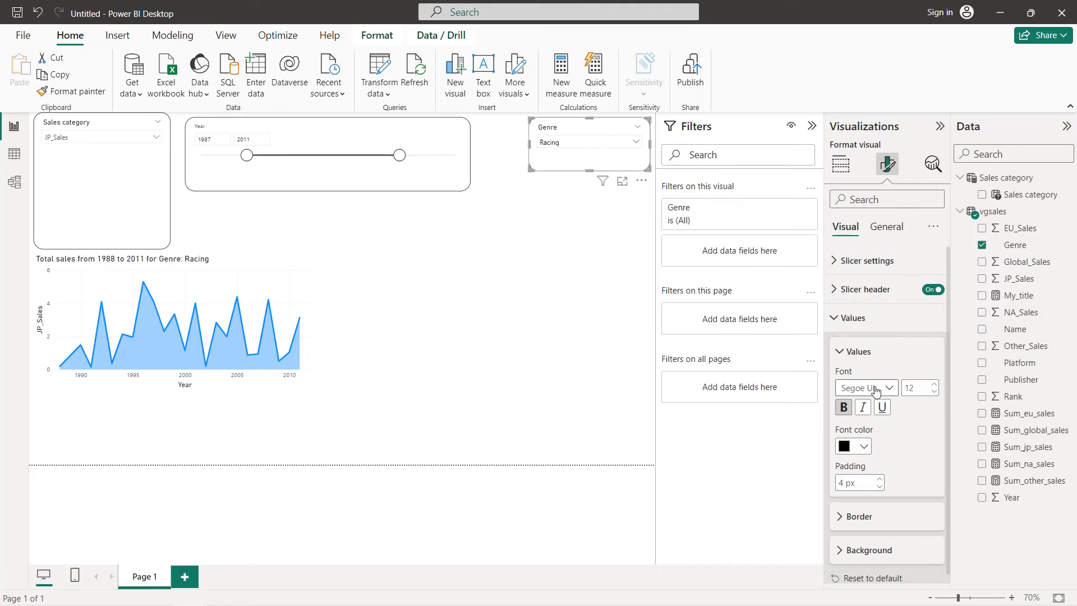
# - Format the Sales category slicer's values as bold with a black font color
pyautogui.click(127, 126)
pyautogui.click(864, 446)
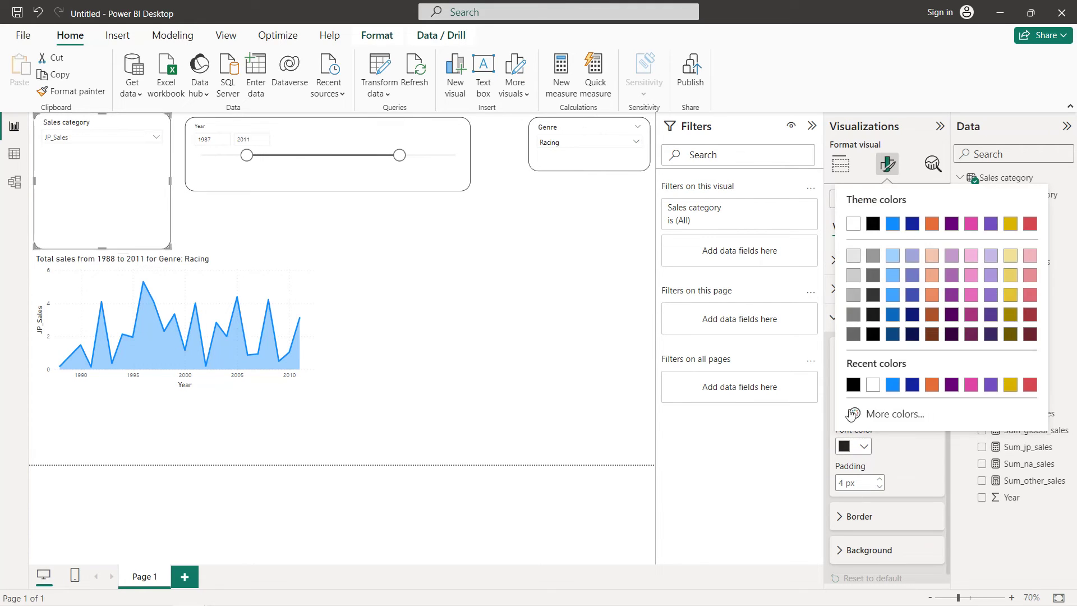
pyautogui.click(844, 380)
pyautogui.click(843, 407)
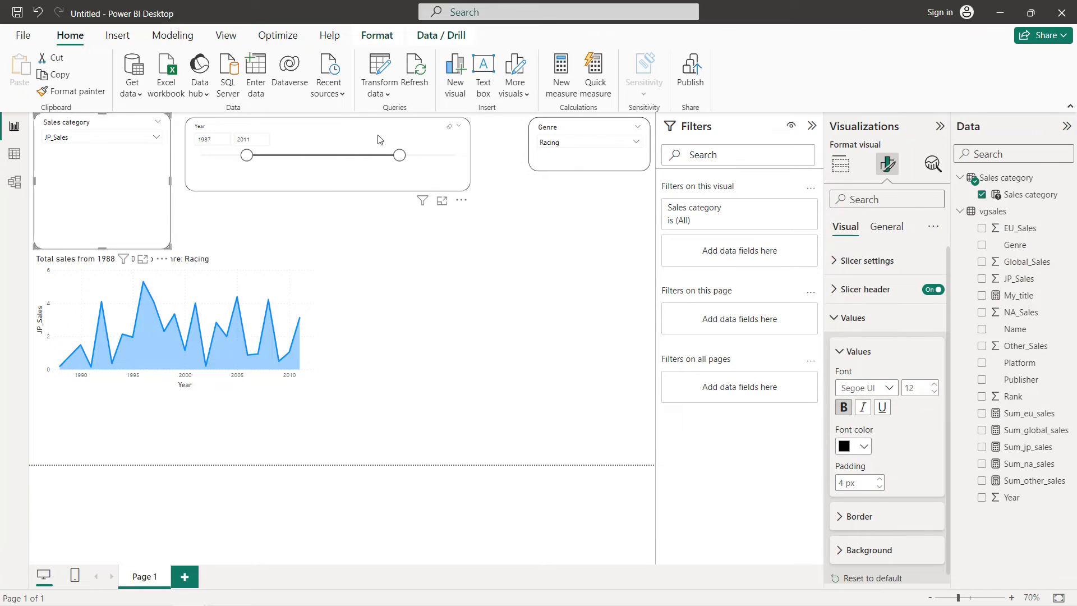
# - Format the Year slicer's values as bold with a black font color
pyautogui.click(379, 138)
pyautogui.click(844, 407)
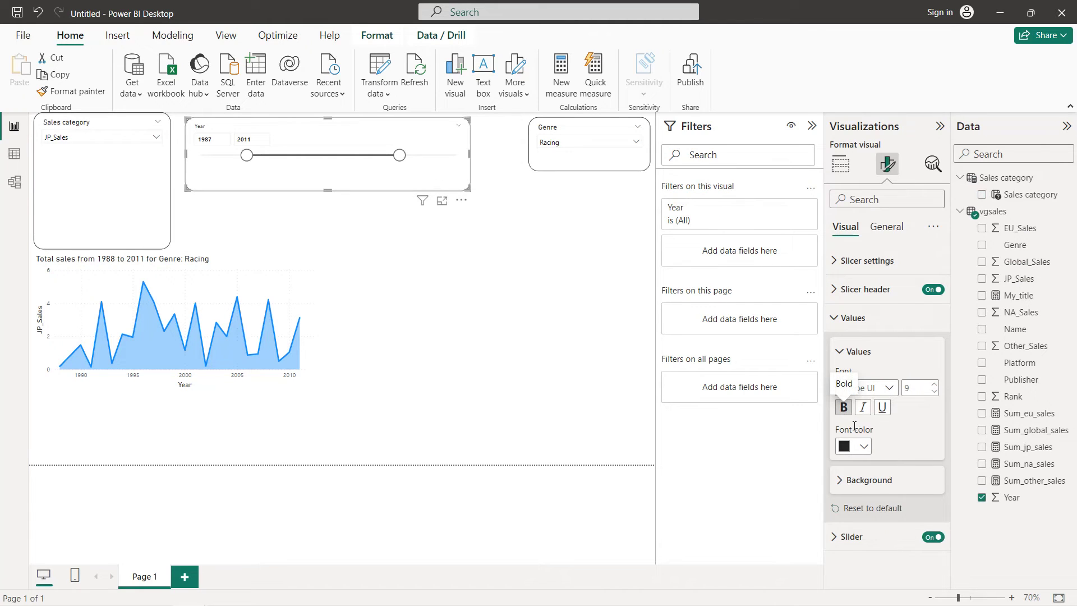
pyautogui.click(864, 446)
pyautogui.click(855, 392)
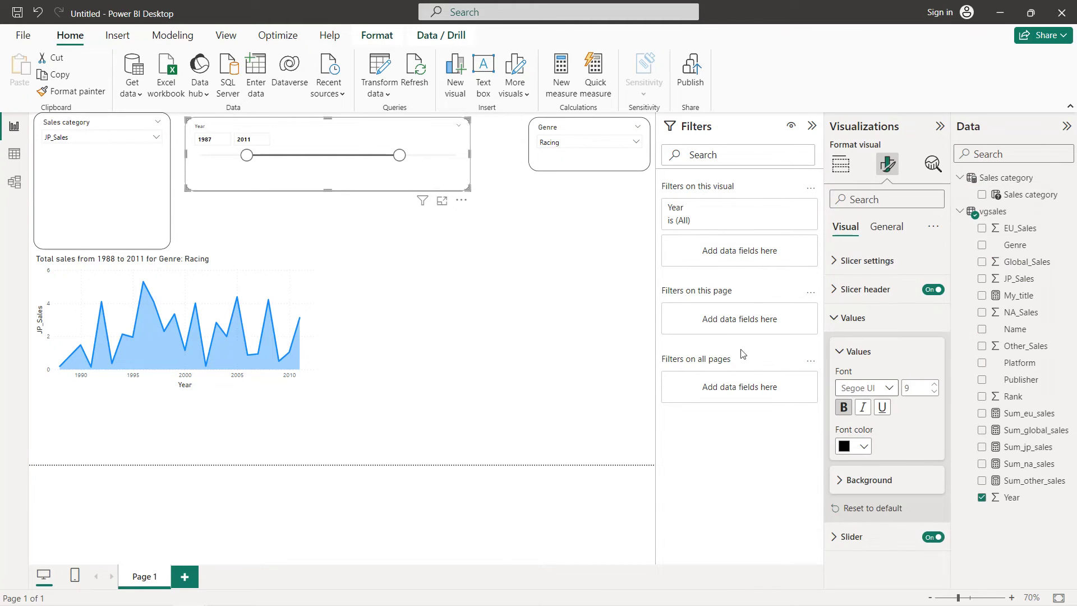
# - Format the Year slicer's header text as bold with a black font color
pyautogui.click(861, 289)
pyautogui.click(843, 415)
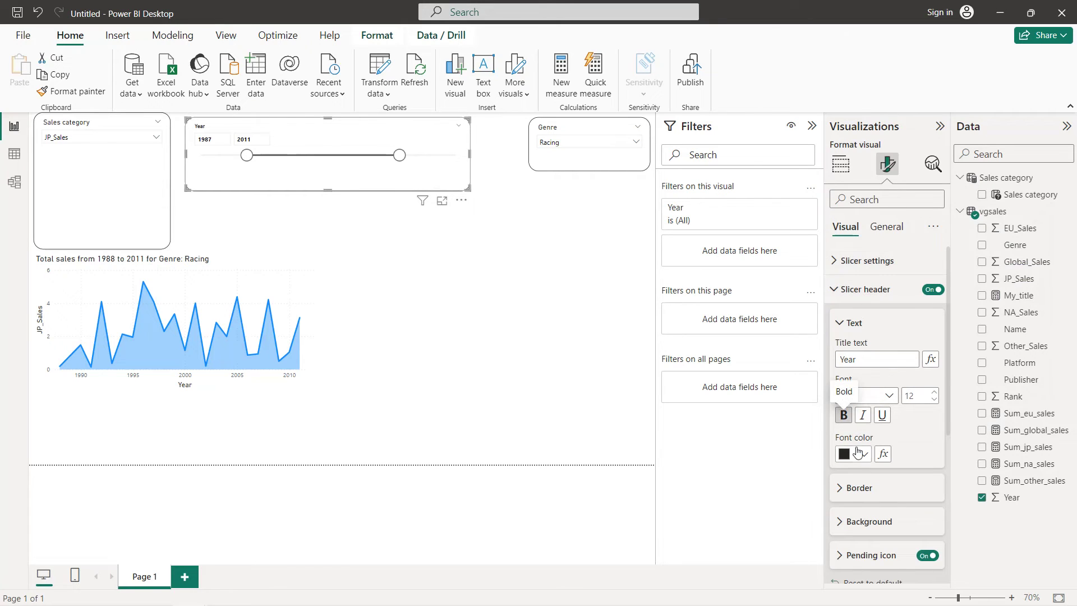
pyautogui.click(863, 453)
pyautogui.click(794, 334)
# - Format the Genre slicer's header text as bold with a black font color
pyautogui.click(595, 160)
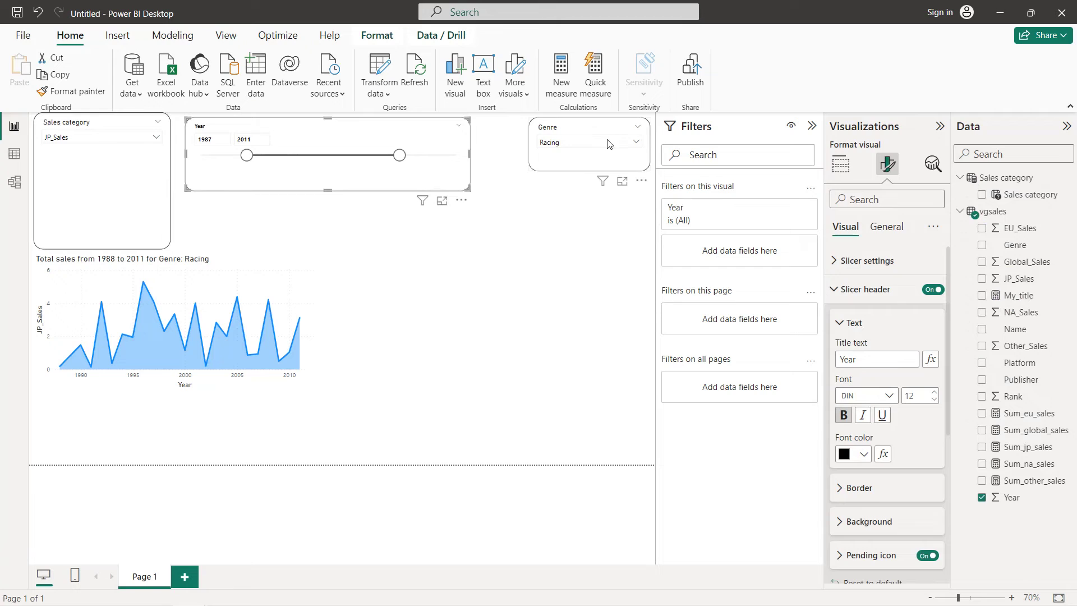
pyautogui.click(843, 415)
pyautogui.click(863, 454)
pyautogui.click(853, 400)
# - Format the Sales category slicer's header text as bold with a black font color
pyautogui.click(135, 134)
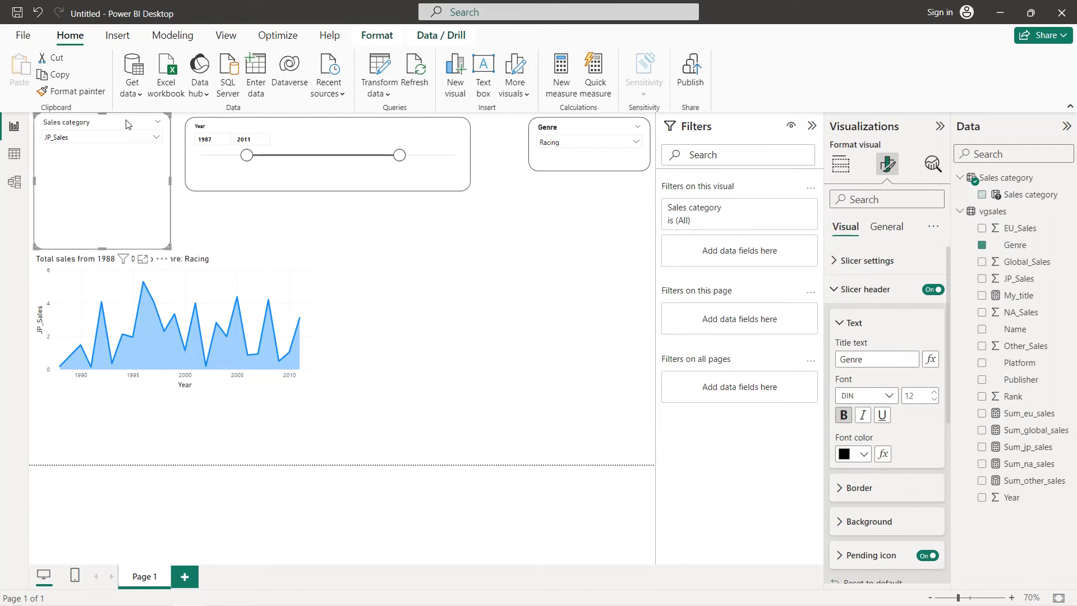
pyautogui.click(843, 415)
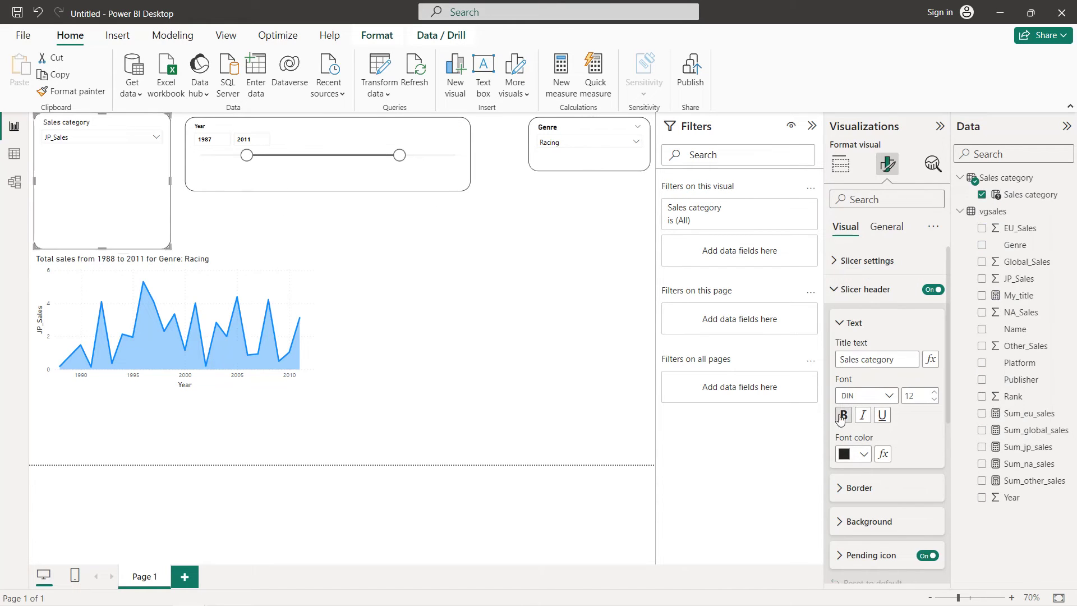
pyautogui.click(854, 459)
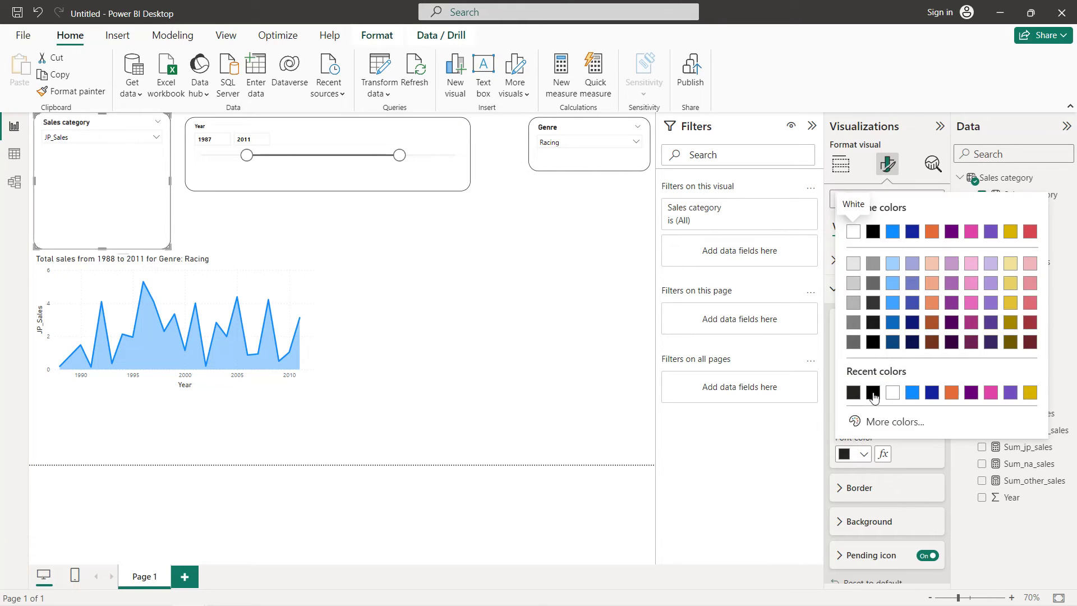
pyautogui.click(872, 394)
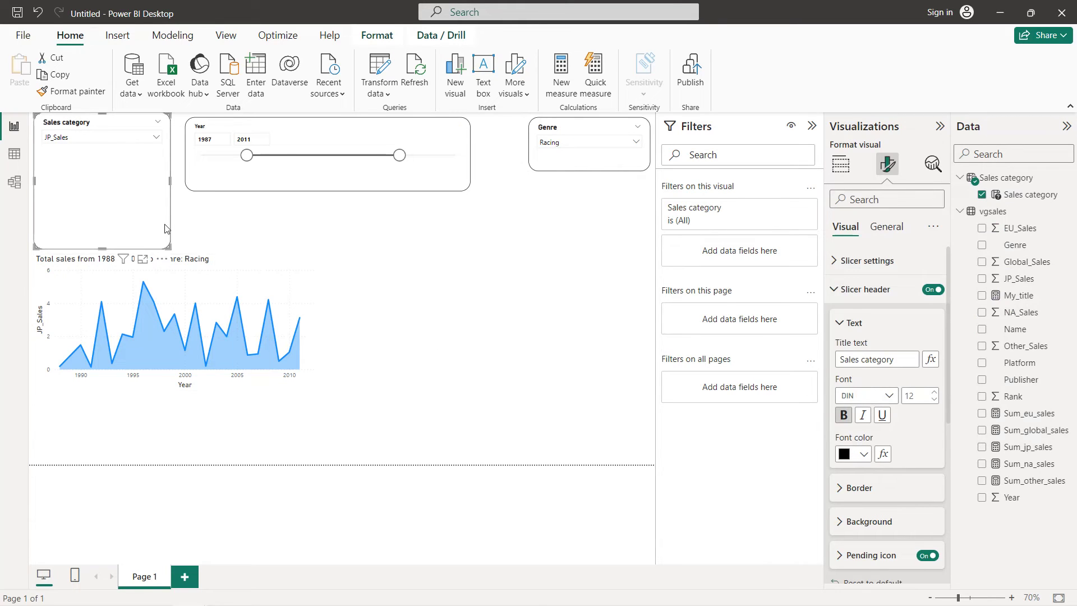
# - Shorten the Sales category and Year slicers so their lower edges line up just beneath their contents
pyautogui.moveTo(103, 245); pyautogui.dragTo(104, 163)
pyautogui.click(243, 172)
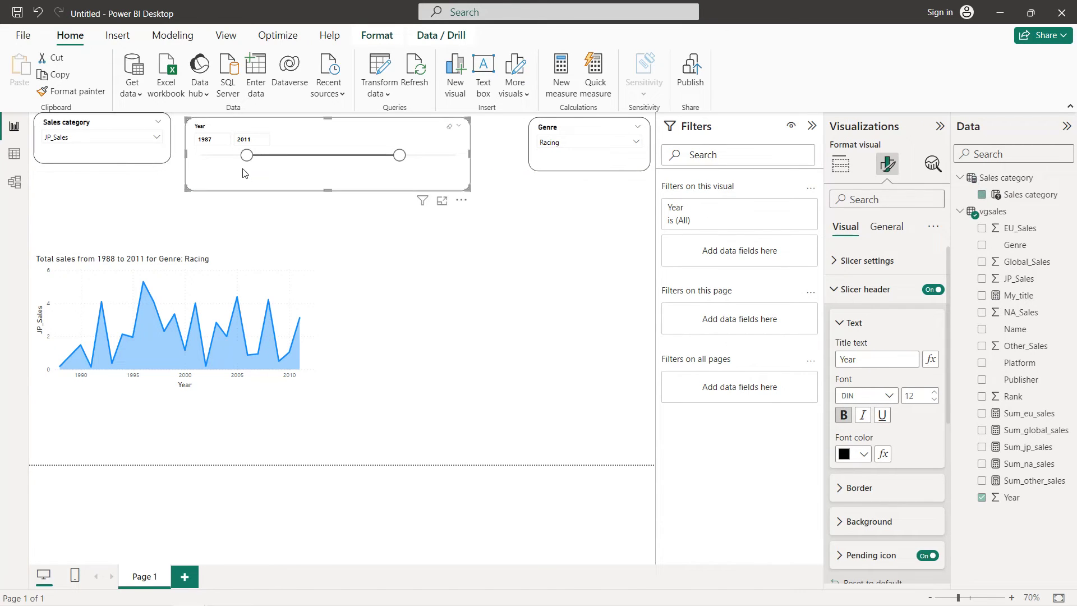
pyautogui.moveTo(328, 190); pyautogui.dragTo(331, 164)
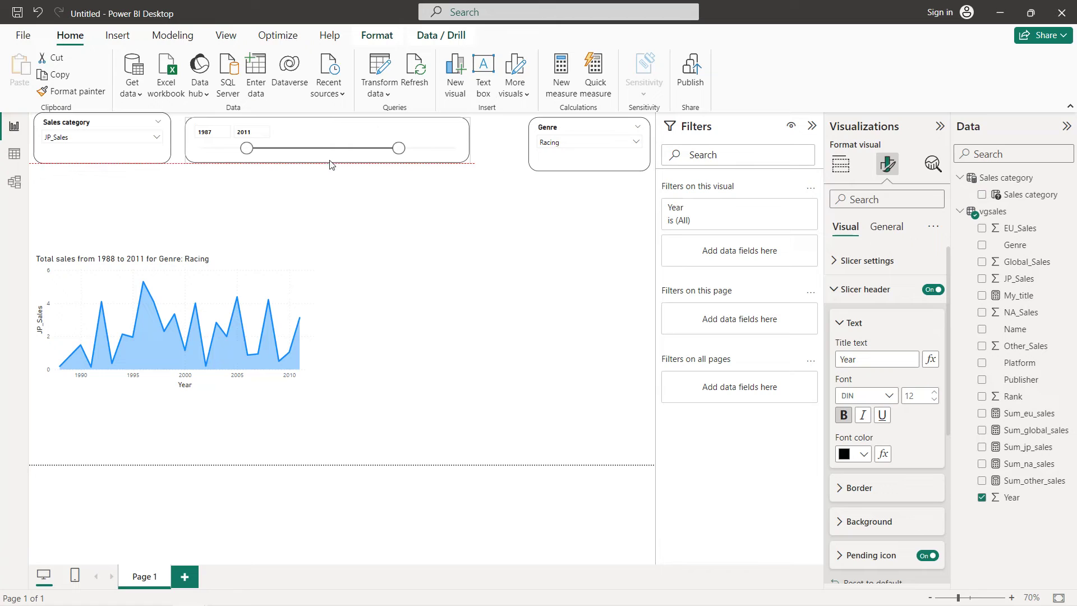
# - Extend the Year slicer toward the Sales category slicer and lower the Sales category slicer's upper edge to align with it
pyautogui.moveTo(185, 140); pyautogui.dragTo(167, 137)
pyautogui.click(166, 137)
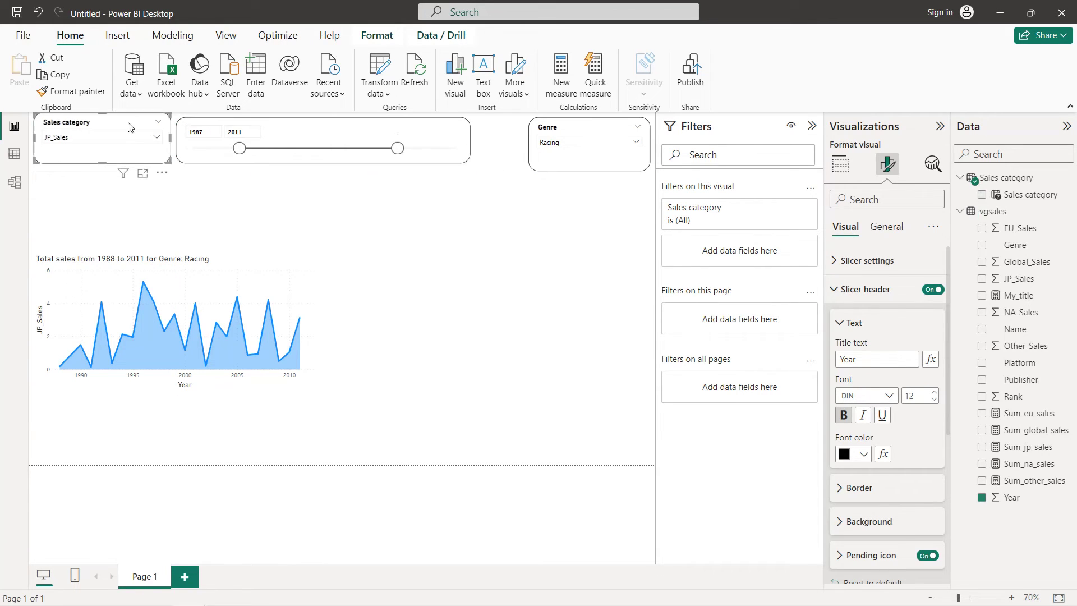
pyautogui.moveTo(102, 116); pyautogui.dragTo(103, 121)
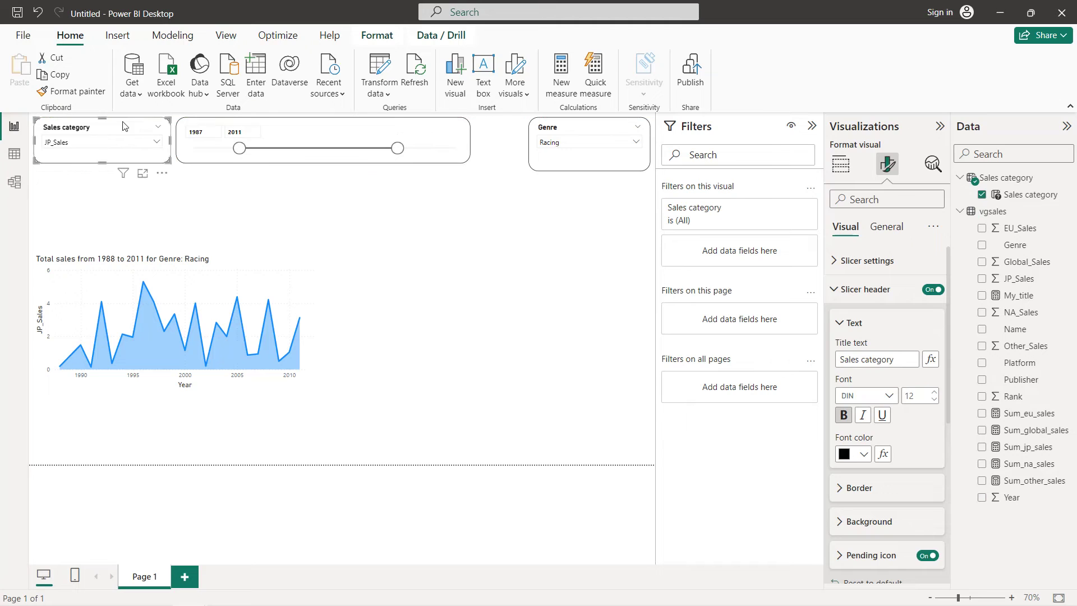
# - Resize the Genre slicer to match the row's height and widen it and the Year slicer until only a narrow gap separates them
pyautogui.click(570, 132)
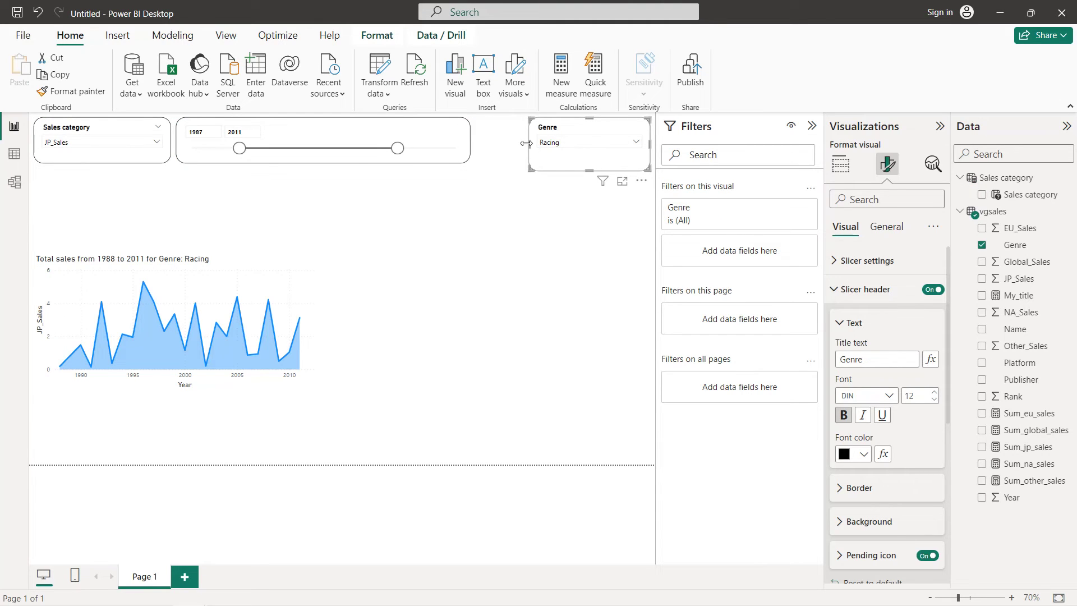
pyautogui.moveTo(530, 147); pyautogui.dragTo(510, 147)
pyautogui.click(466, 141)
pyautogui.moveTo(479, 145); pyautogui.dragTo(505, 145)
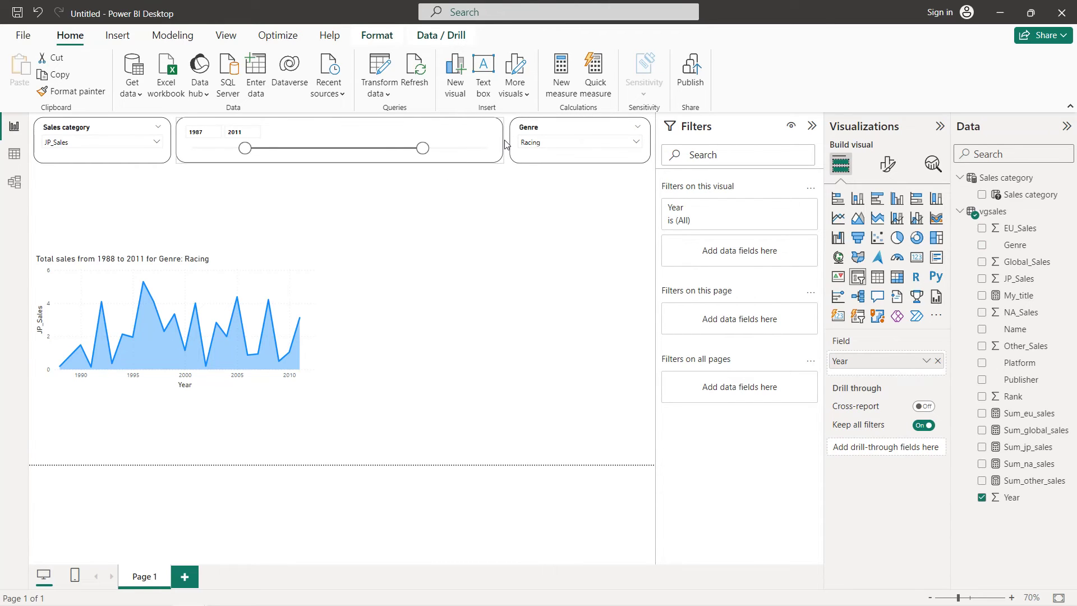
# - Move the area chart directly beneath the slicers and widen it to span the whole slicer row
pyautogui.moveTo(211, 270); pyautogui.dragTo(212, 183)
pyautogui.moveTo(324, 242); pyautogui.dragTo(639, 236)
pyautogui.click(462, 227)
pyautogui.moveTo(462, 237); pyautogui.dragTo(652, 236)
pyautogui.click(653, 235)
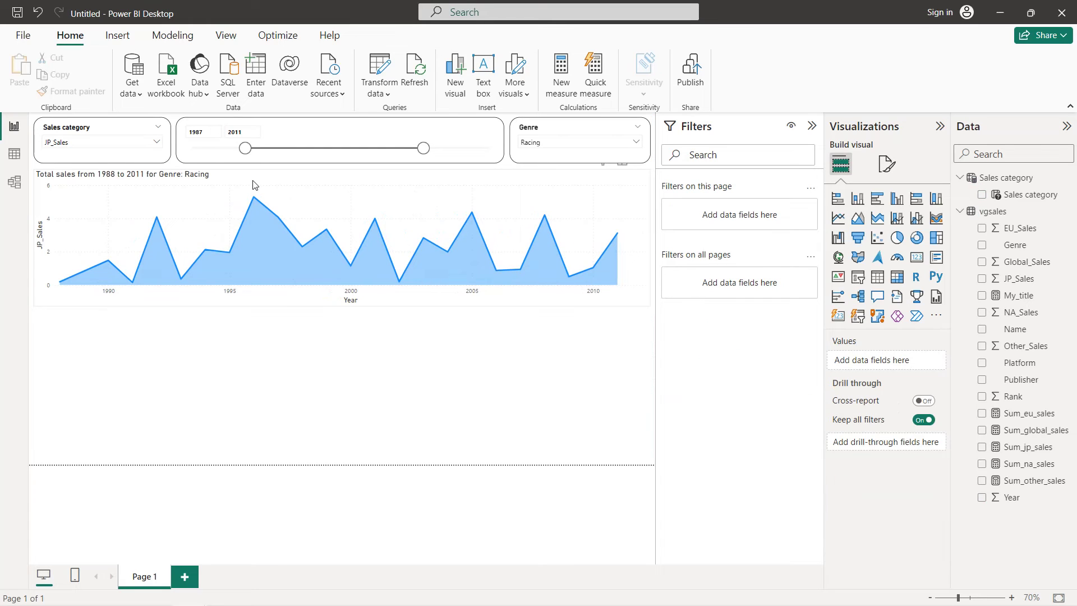
# - Format the area chart's title as bold, horizontally centered and black
pyautogui.click(359, 186)
pyautogui.click(887, 164)
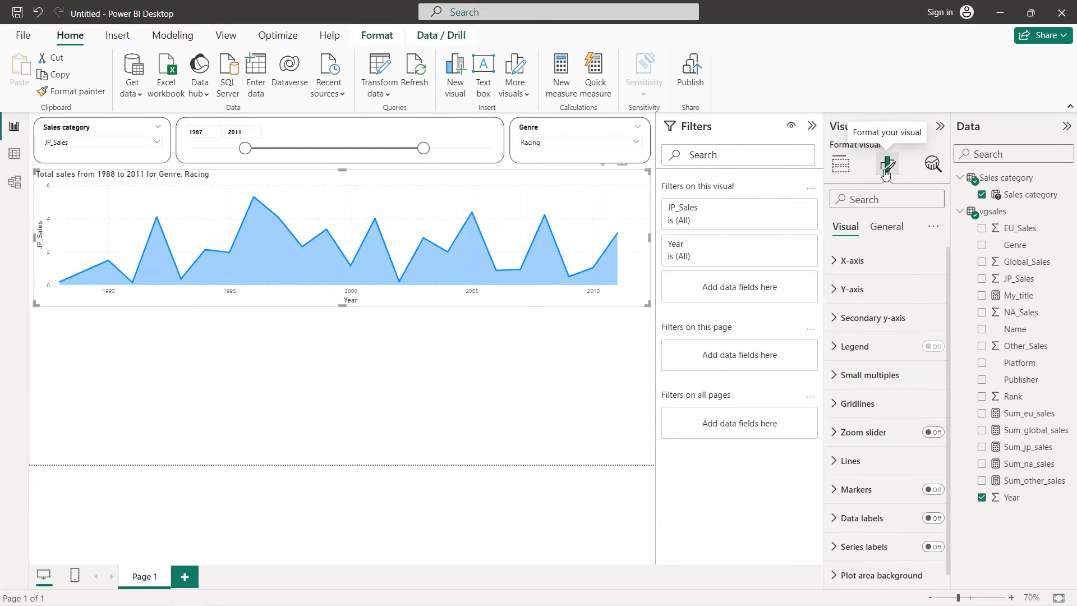
pyautogui.click(888, 232)
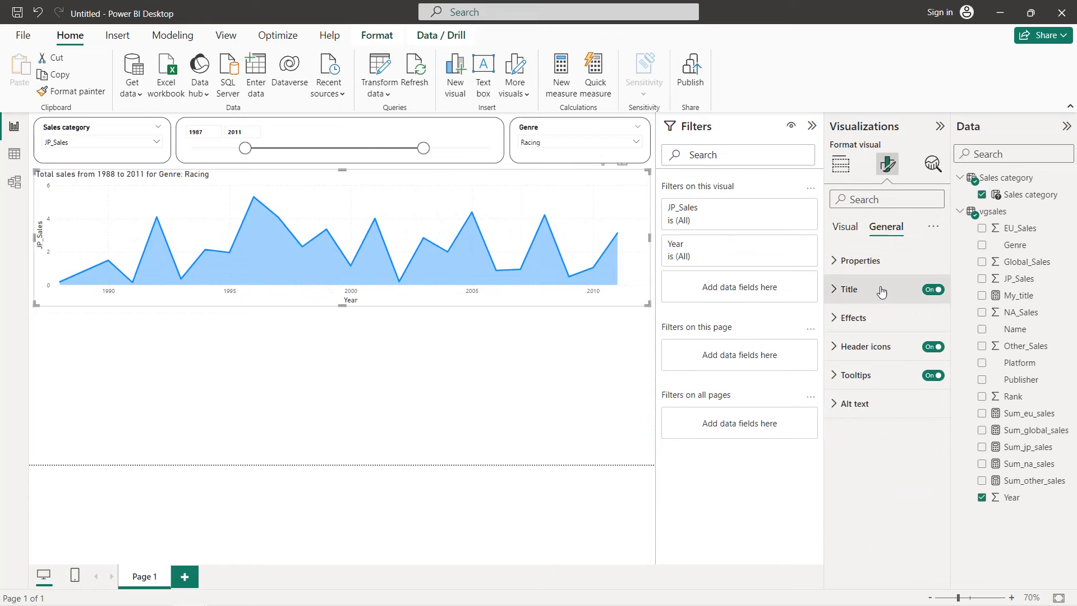
pyautogui.click(881, 290)
pyautogui.click(843, 451)
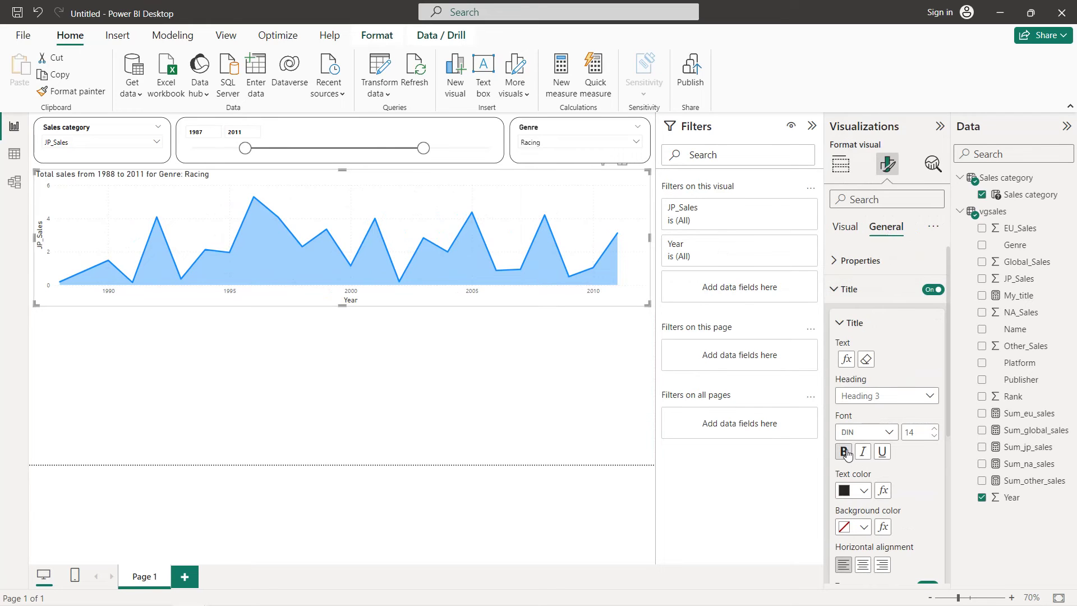
pyautogui.click(861, 564)
pyautogui.click(863, 490)
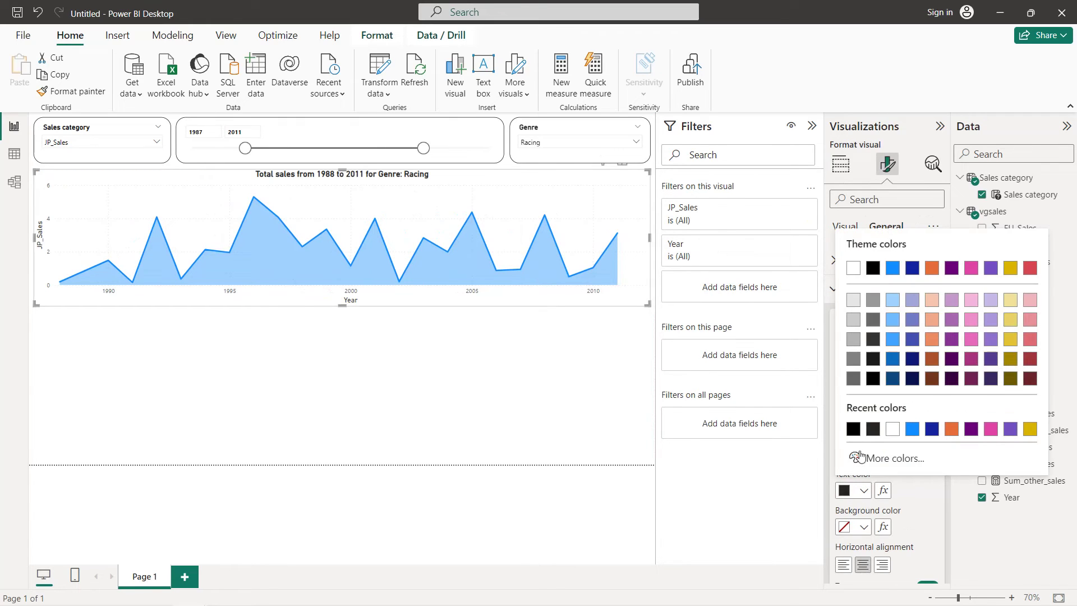
pyautogui.click(852, 430)
# - Turn on the area chart's visual border with 20 px rounded corners
pyautogui.scroll(-3, 896, 482)
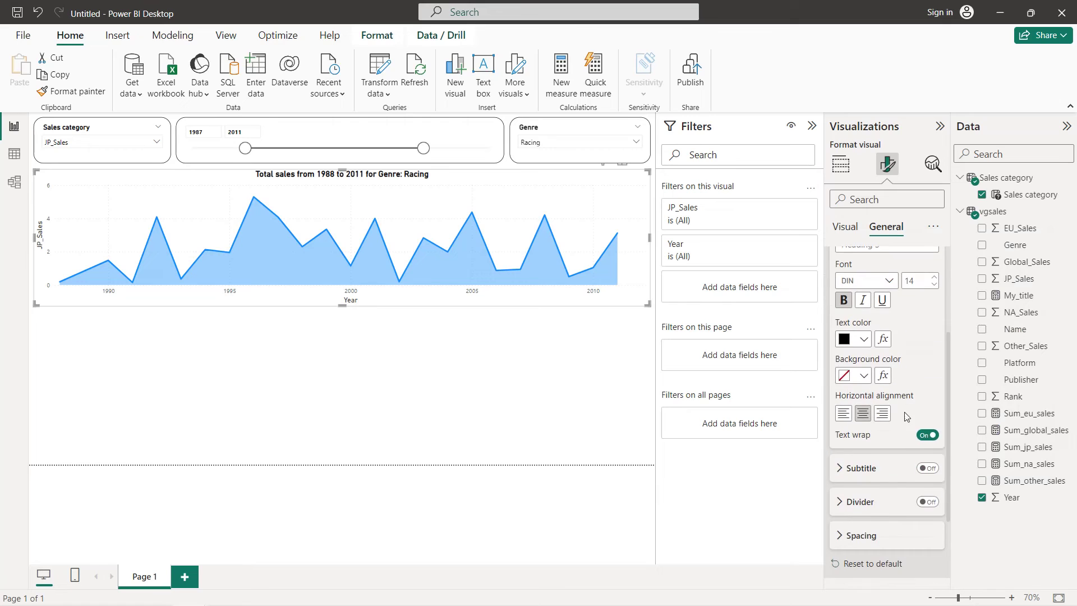
pyautogui.scroll(1, 896, 482)
pyautogui.scroll(-3, 894, 471)
pyautogui.scroll(5, 897, 443)
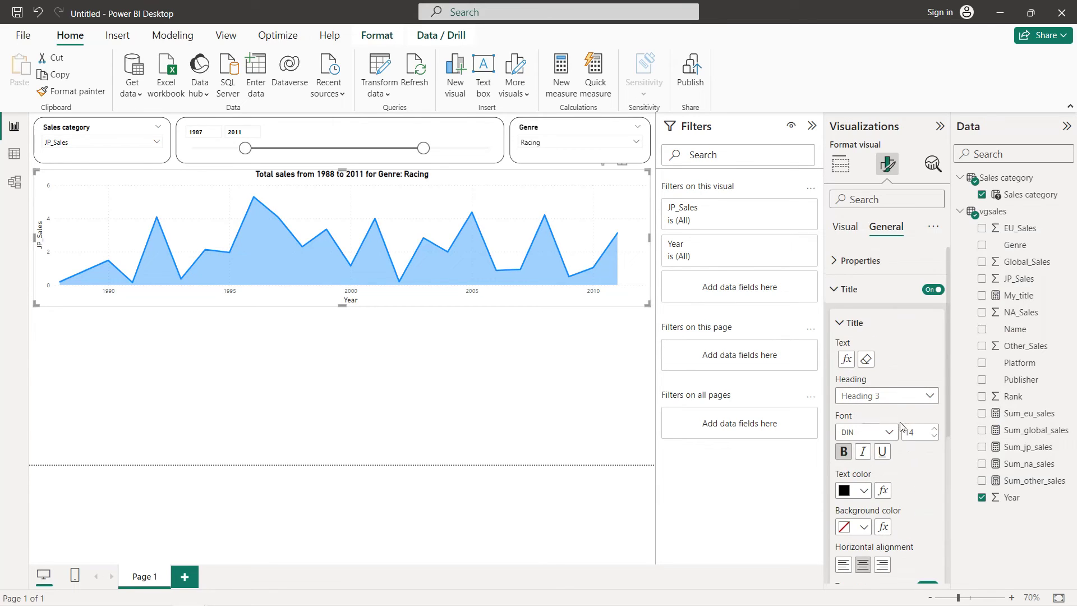
pyautogui.scroll(-6, 900, 428)
pyautogui.click(871, 485)
pyautogui.scroll(-3, 897, 472)
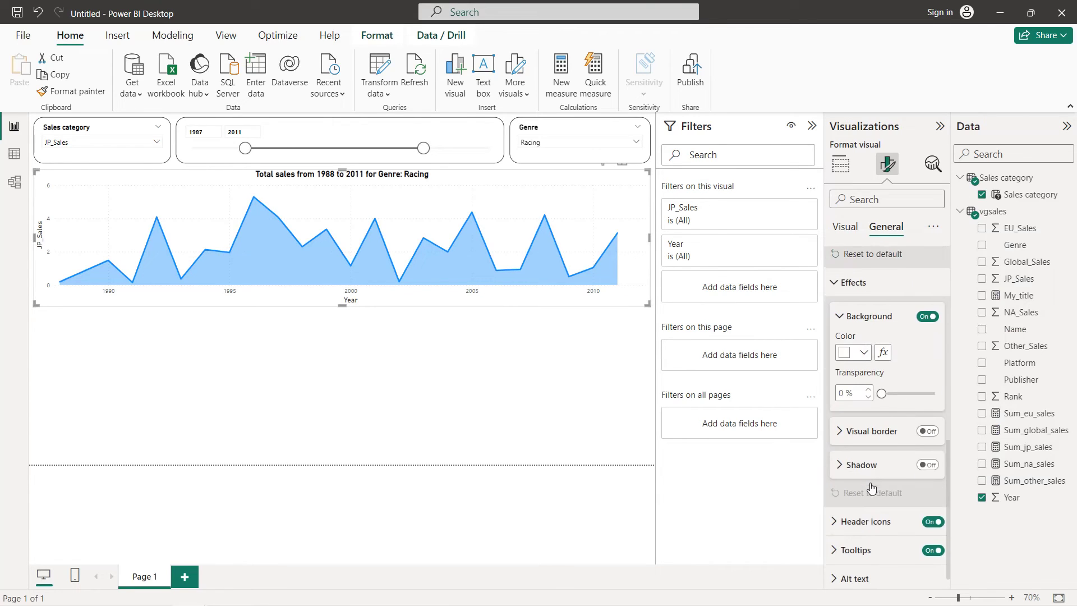
pyautogui.click(928, 430)
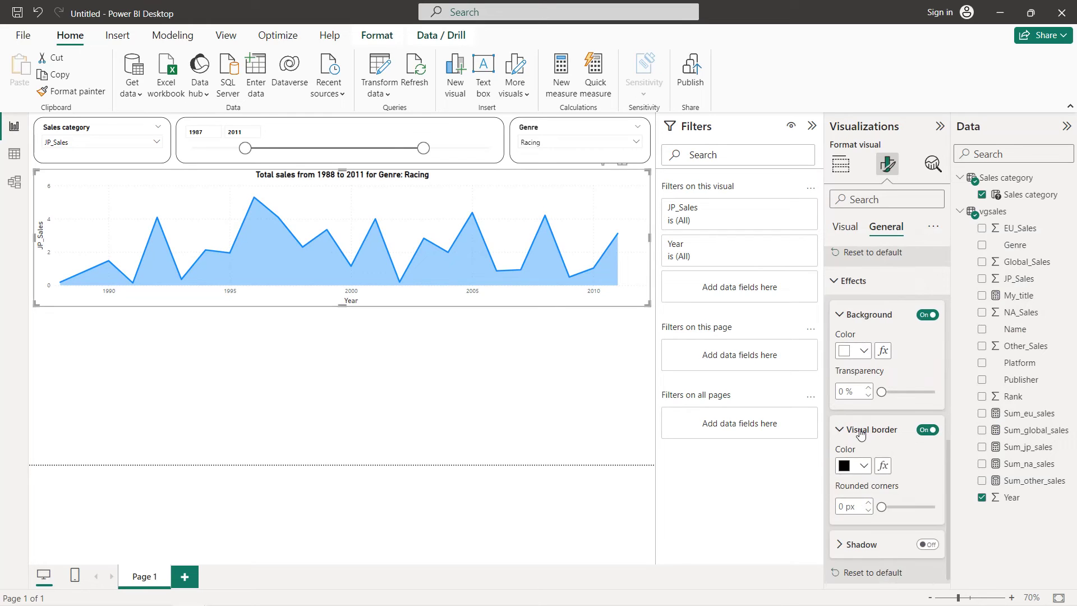
pyautogui.scroll(-2, 856, 432)
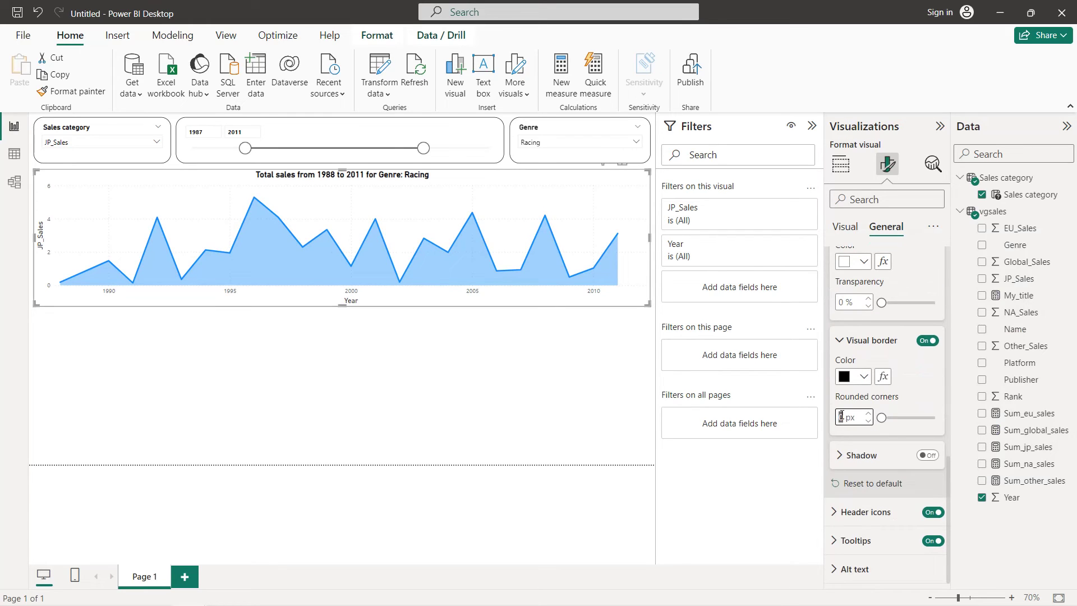
pyautogui.write('20')
pyautogui.press('Return')
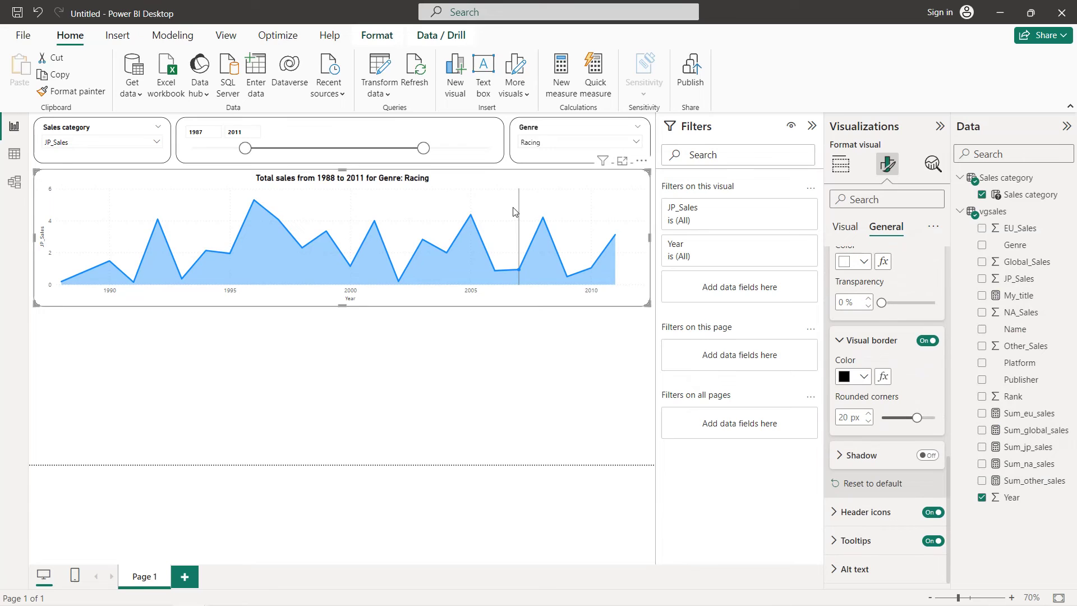
# - Turn off the area chart's horizontal and vertical gridlines
pyautogui.click(839, 229)
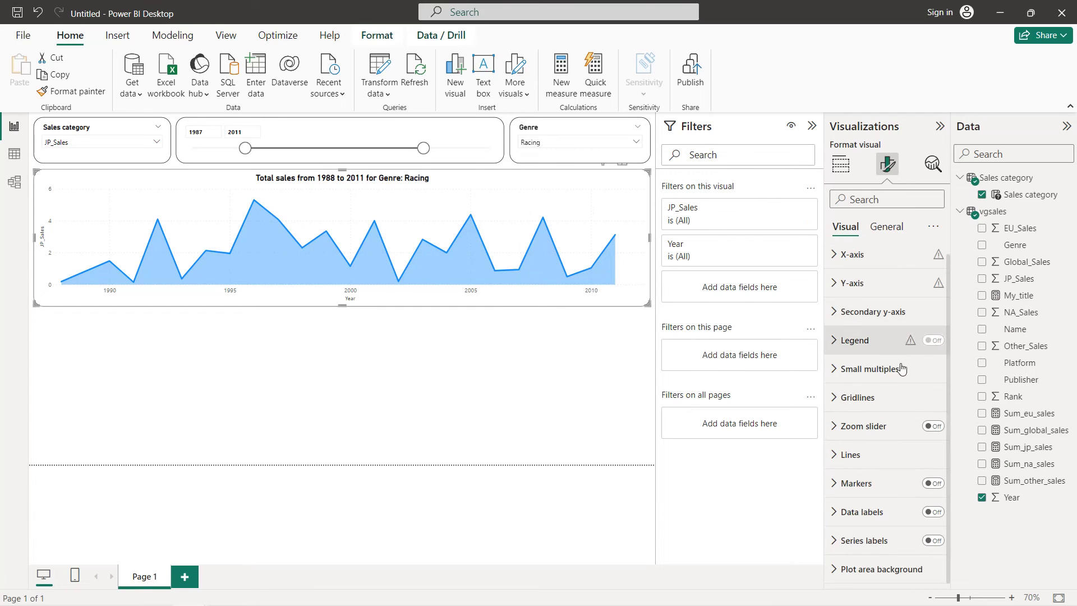
pyautogui.click(894, 399)
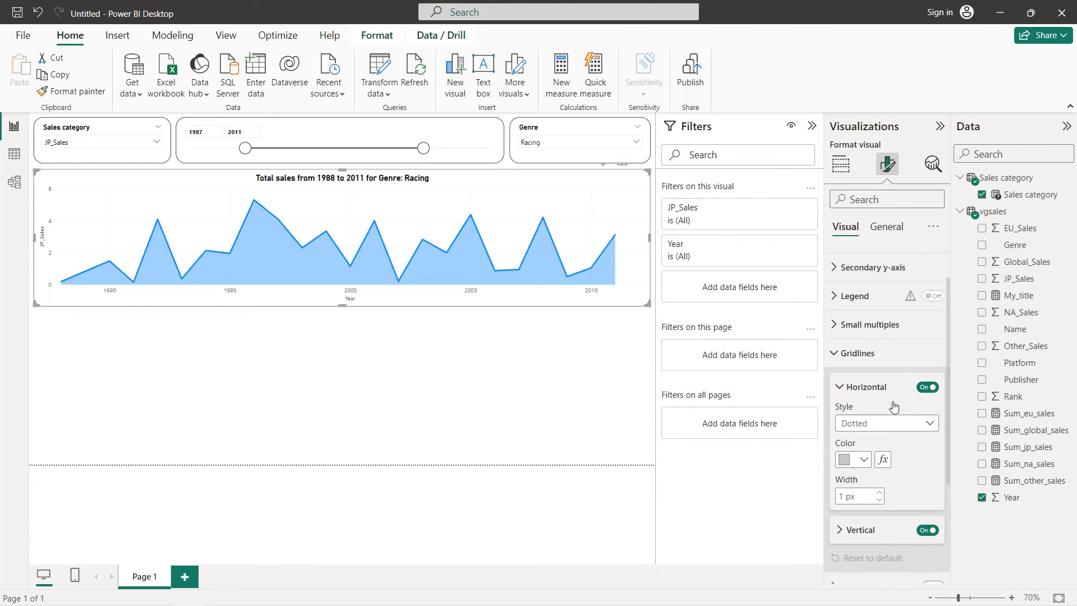
pyautogui.scroll(-1, 914, 387)
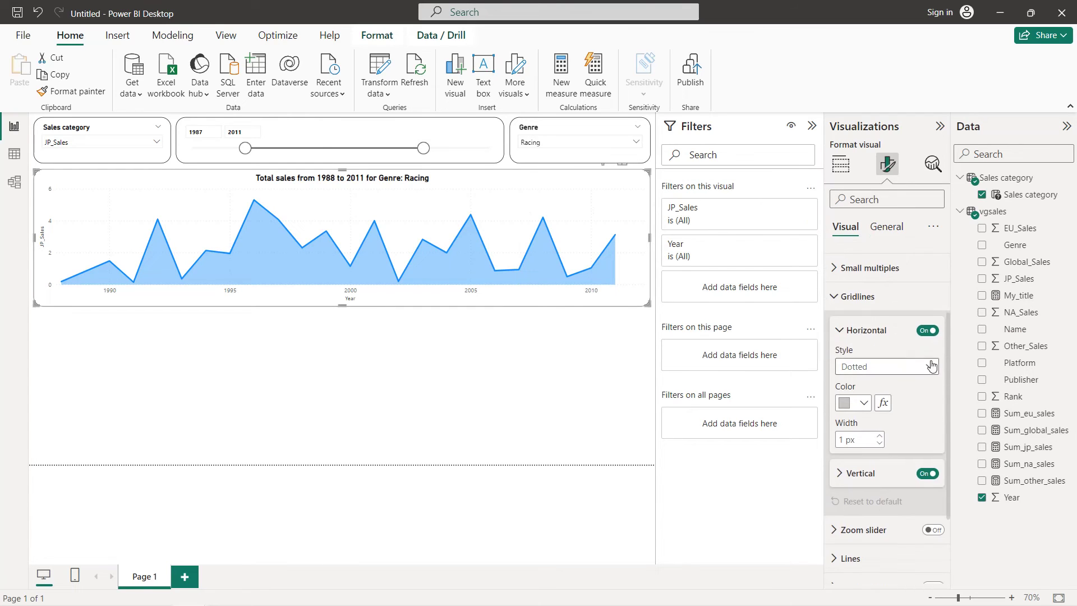
pyautogui.click(927, 473)
# - Set the color of the area chart's X-axis values to black
pyautogui.scroll(2, 889, 302)
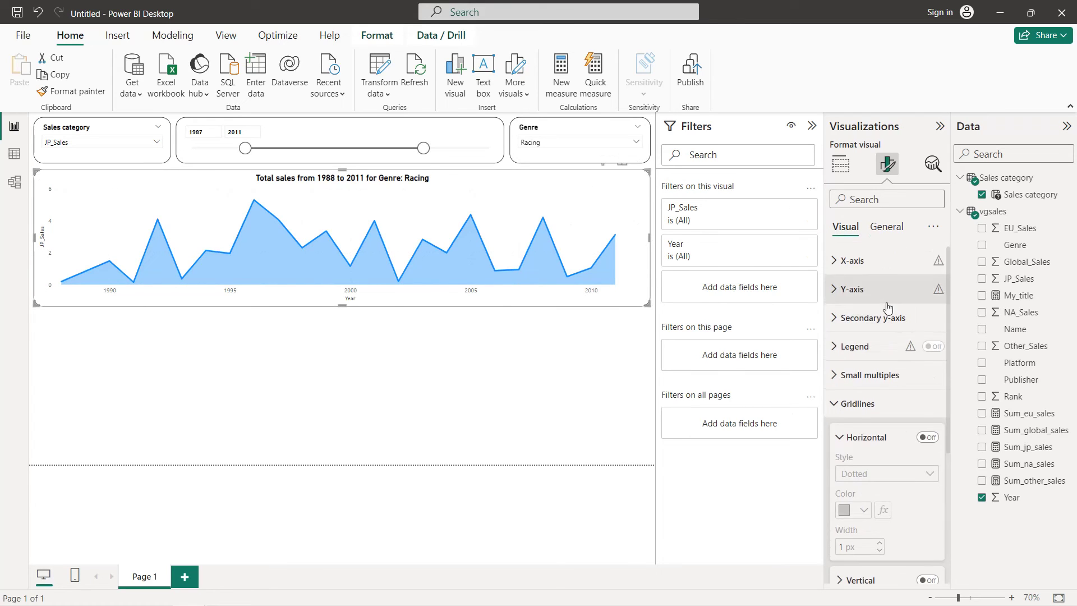
pyautogui.click(890, 262)
pyautogui.click(897, 494)
pyautogui.scroll(-1, 881, 393)
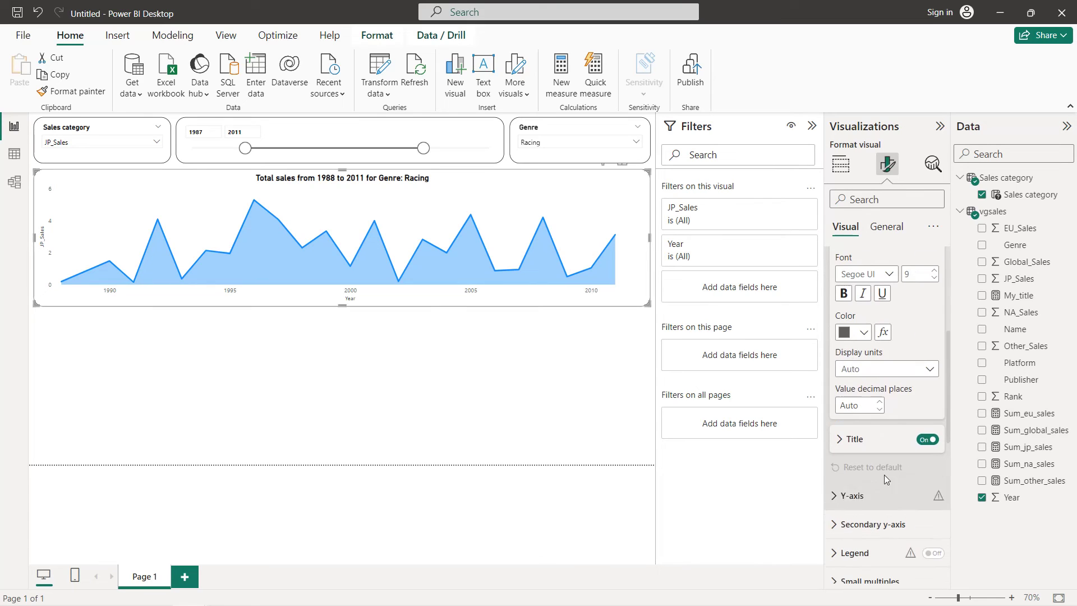
pyautogui.click(864, 330)
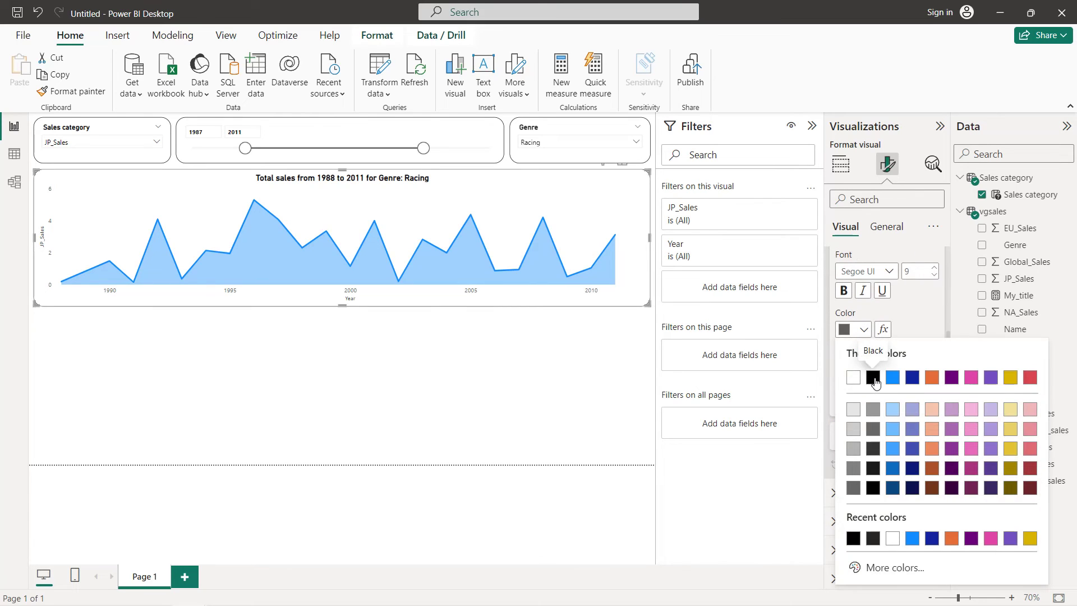
pyautogui.click(872, 377)
# - Turn off the area chart's Y-axis title
pyautogui.scroll(-1, 908, 443)
pyautogui.click(897, 442)
pyautogui.scroll(-3, 897, 449)
pyautogui.scroll(-1, 896, 448)
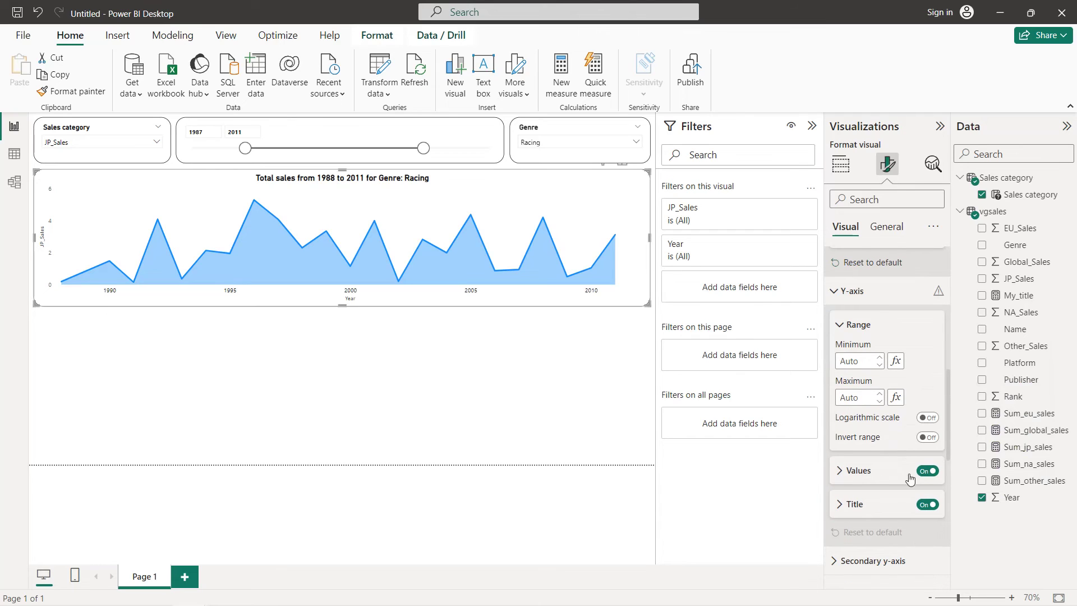
pyautogui.click(929, 515)
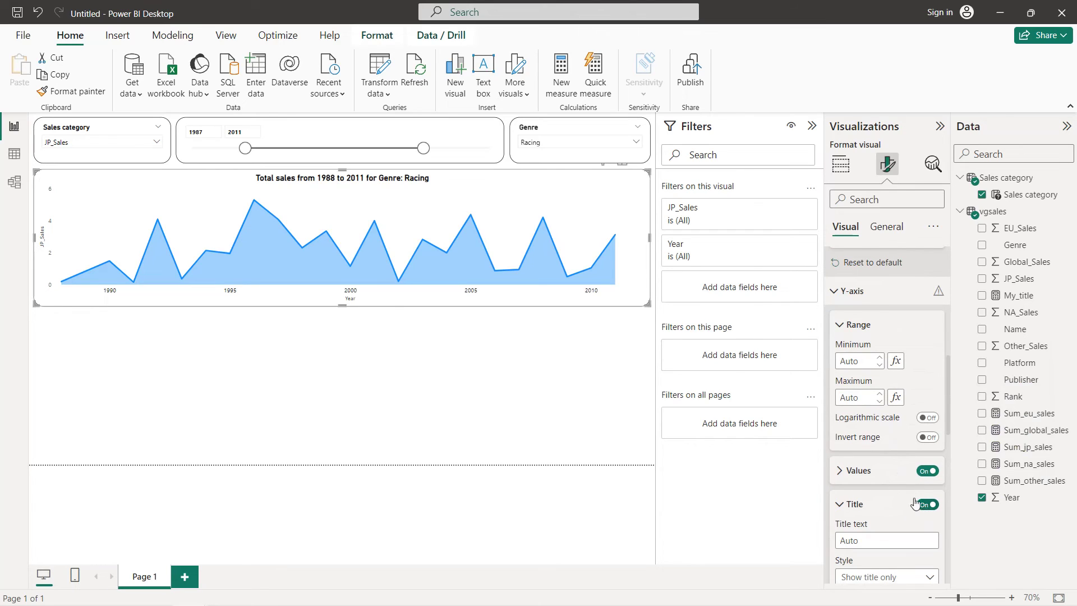
pyautogui.click(925, 505)
# - Format the area chart's Y-axis values as bold with a black color
pyautogui.click(879, 477)
pyautogui.scroll(-2, 880, 478)
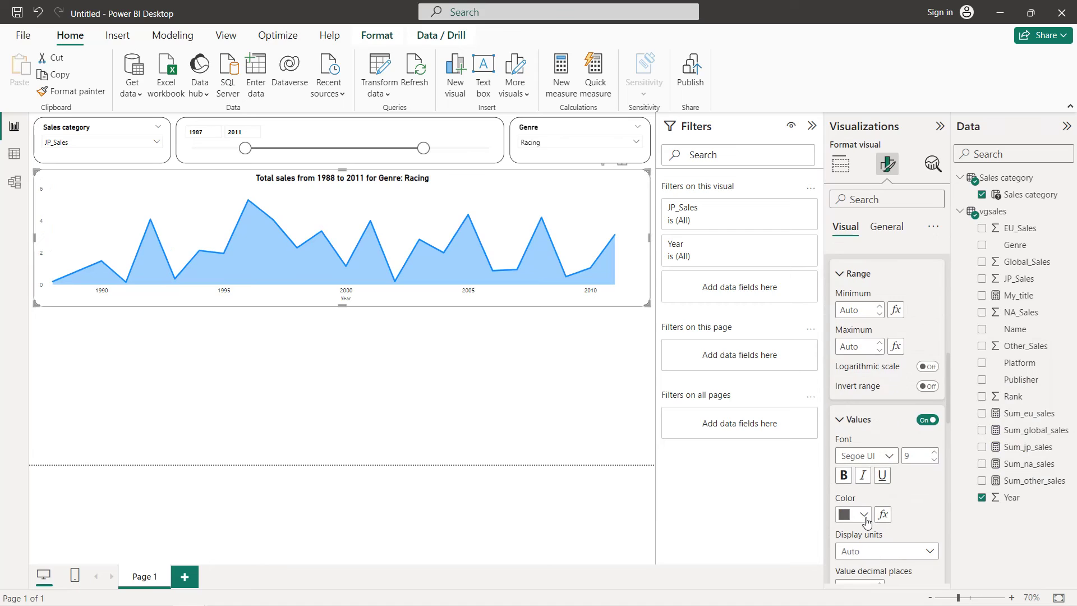
pyautogui.click(864, 516)
pyautogui.click(856, 467)
pyautogui.click(843, 475)
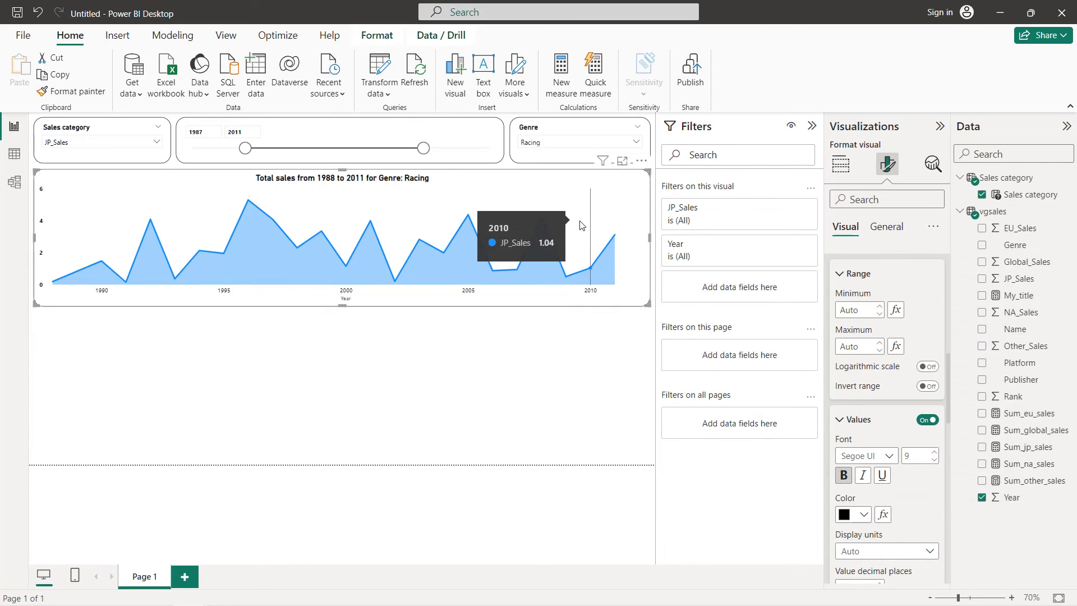
# - Widen the year slicer's range to 1980 through 2020
pyautogui.moveTo(424, 148); pyautogui.dragTo(492, 152)
pyautogui.moveTo(241, 150); pyautogui.dragTo(189, 151)
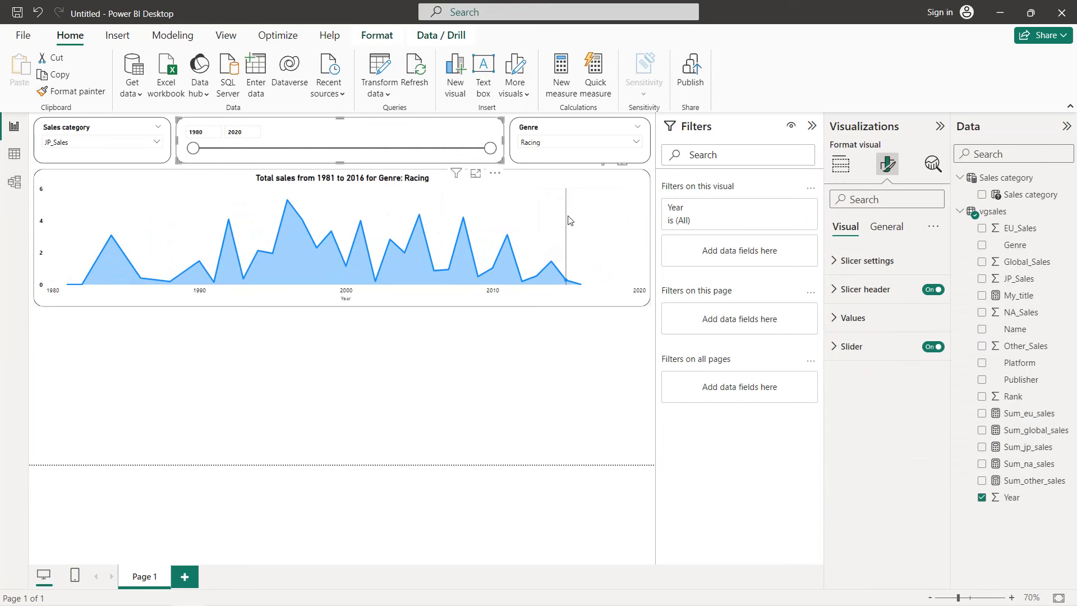
# - Set the area chart's line color for the JP_Sales series to black
pyautogui.click(569, 220)
pyautogui.scroll(-6, 897, 370)
pyautogui.scroll(-8, 901, 373)
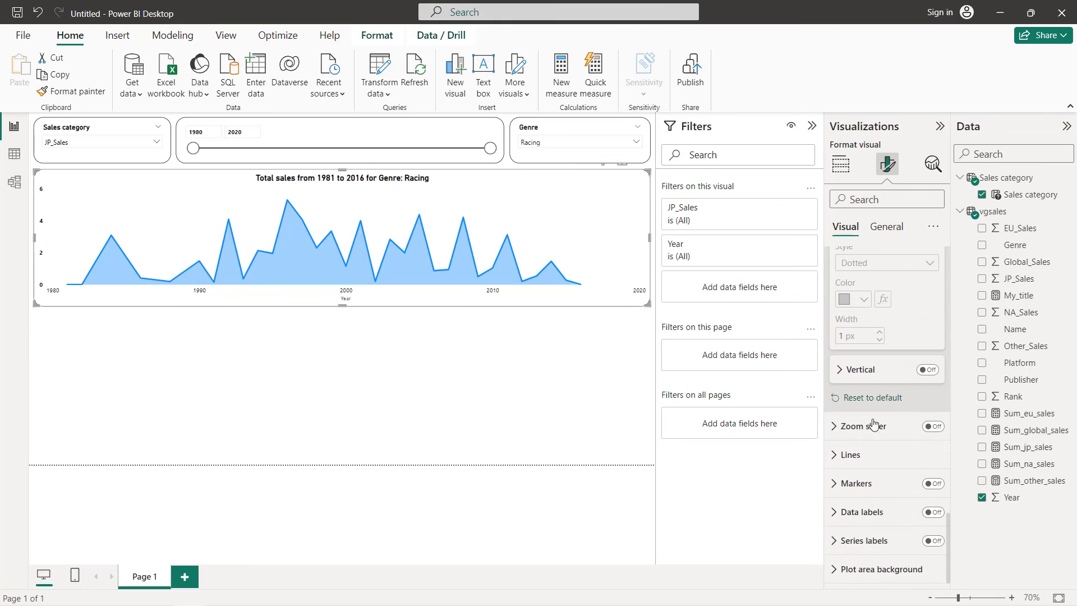
pyautogui.click(851, 455)
pyautogui.scroll(-5, 863, 432)
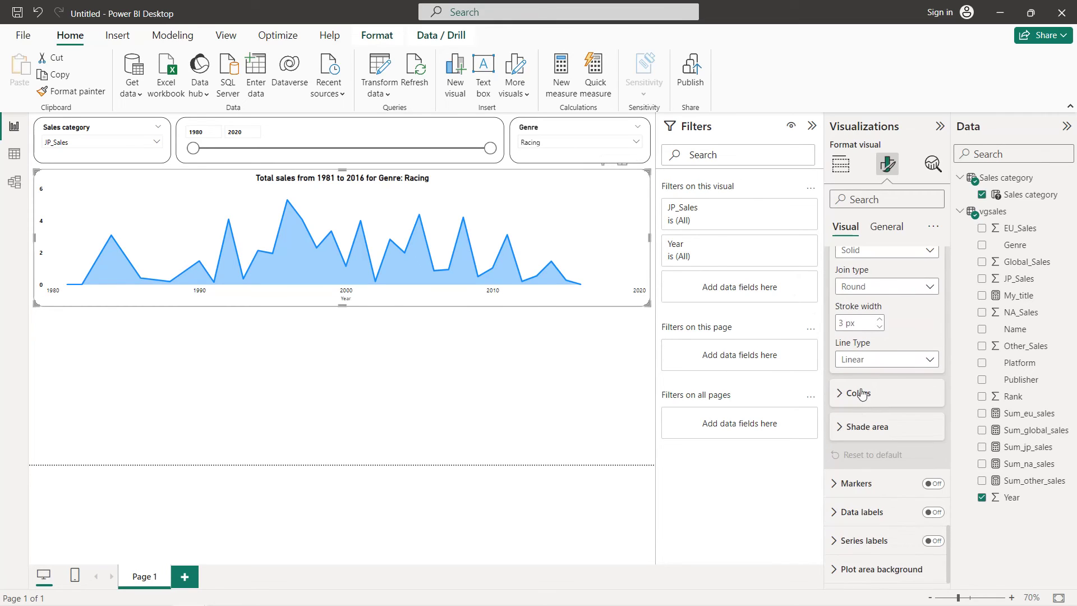
pyautogui.click(861, 393)
pyautogui.click(864, 430)
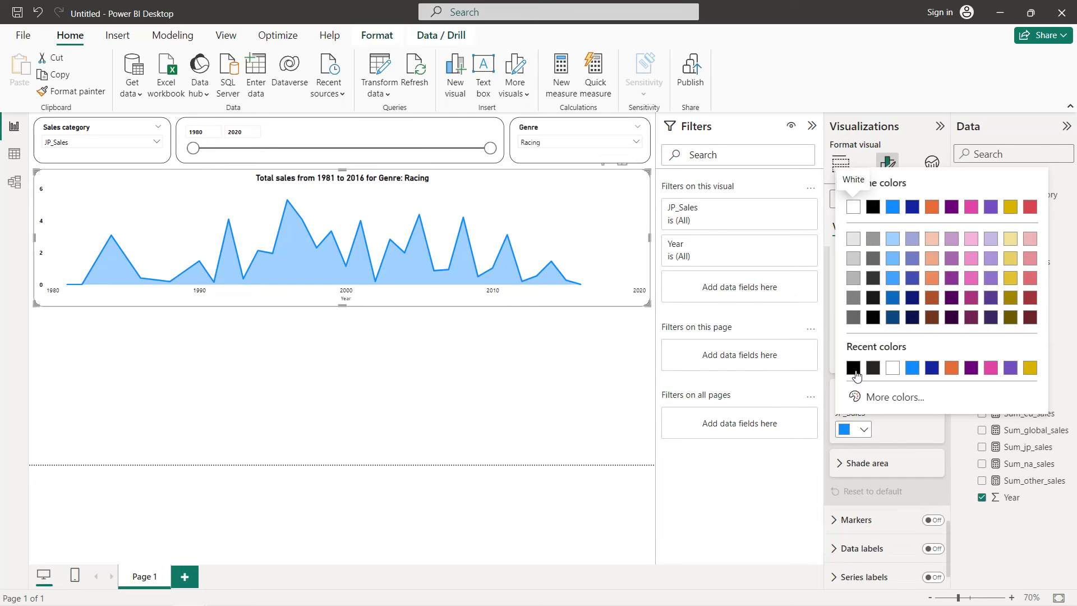
pyautogui.click(864, 206)
# - Switch the sales category slicer to EU_Sales and set that series' line color to black
pyautogui.click(135, 143)
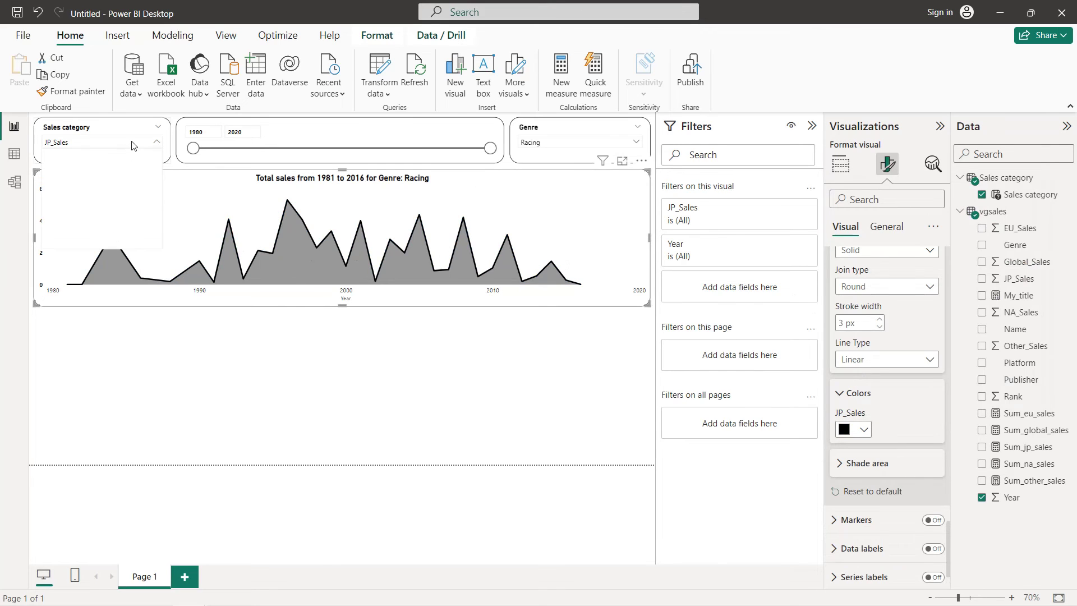
pyautogui.click(50, 158)
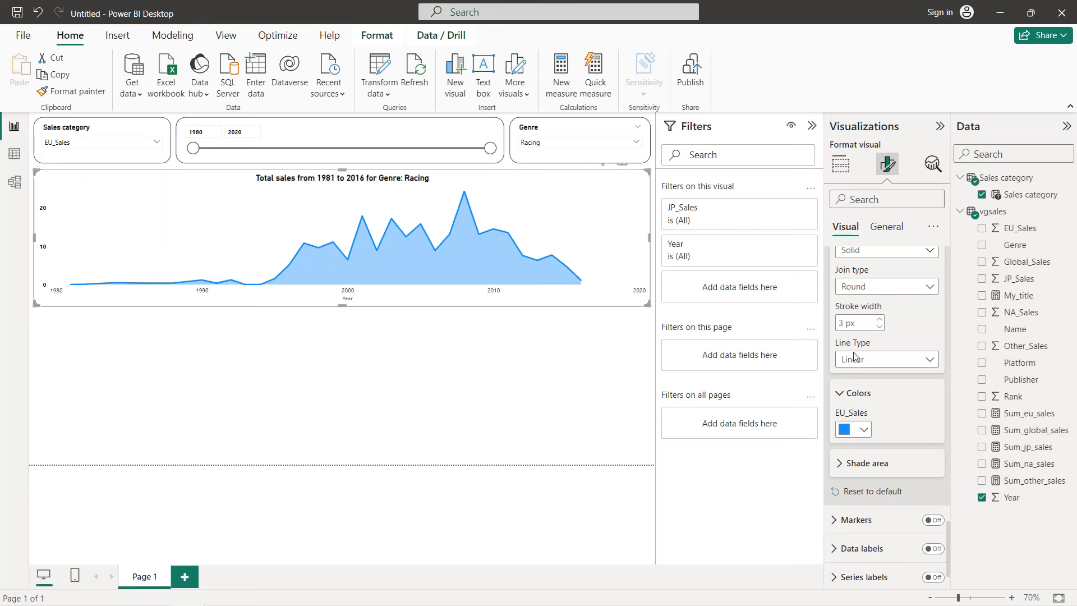
pyautogui.click(852, 430)
pyautogui.click(863, 207)
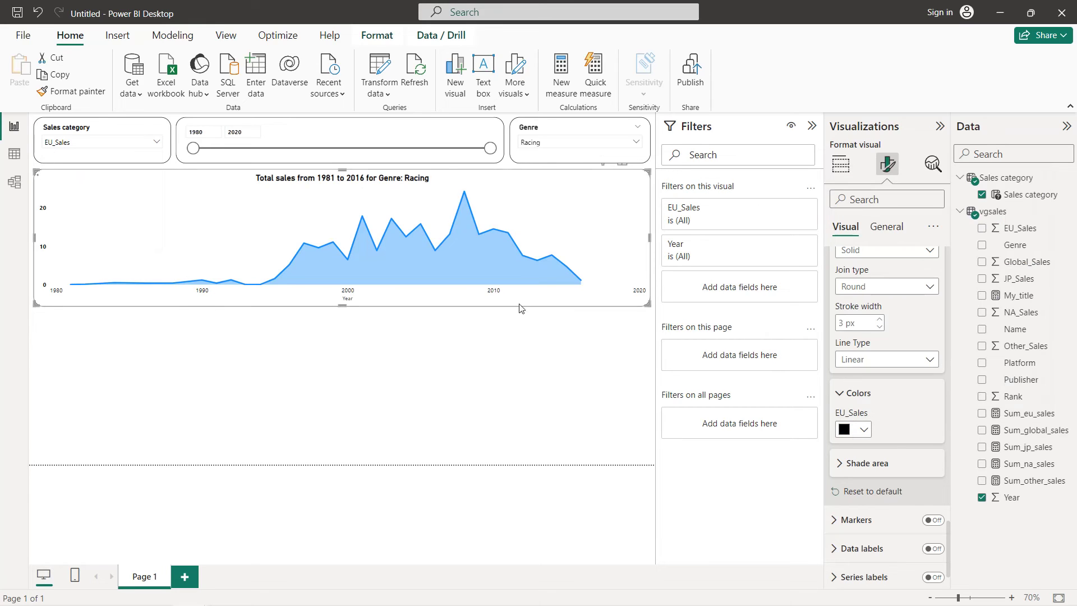
# - Select Global_Sales as the sales category and set its area chart line color to black
pyautogui.click(156, 142)
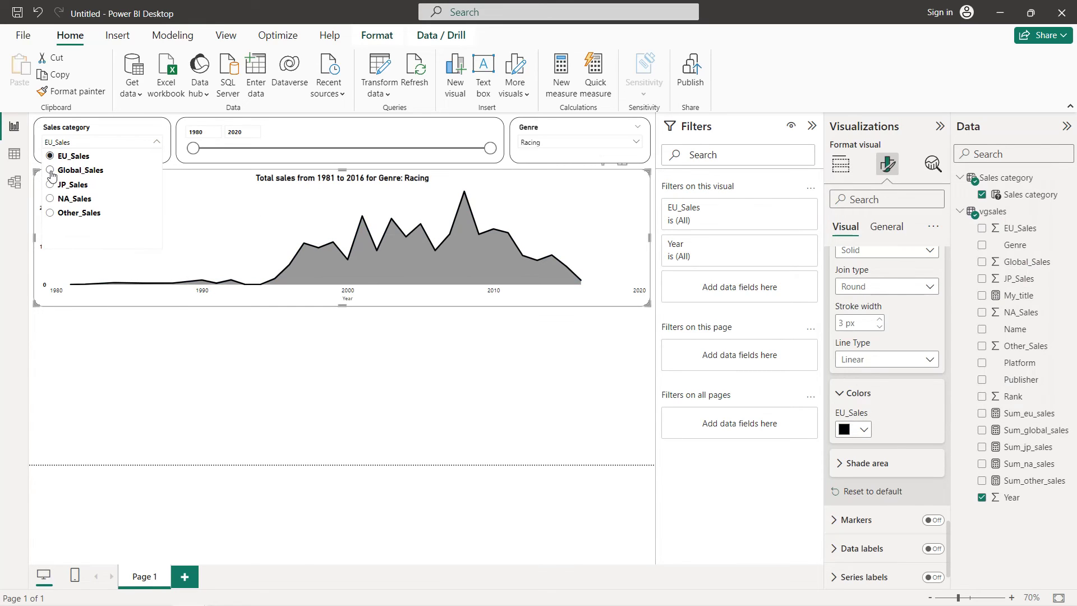
pyautogui.click(54, 169)
pyautogui.click(853, 430)
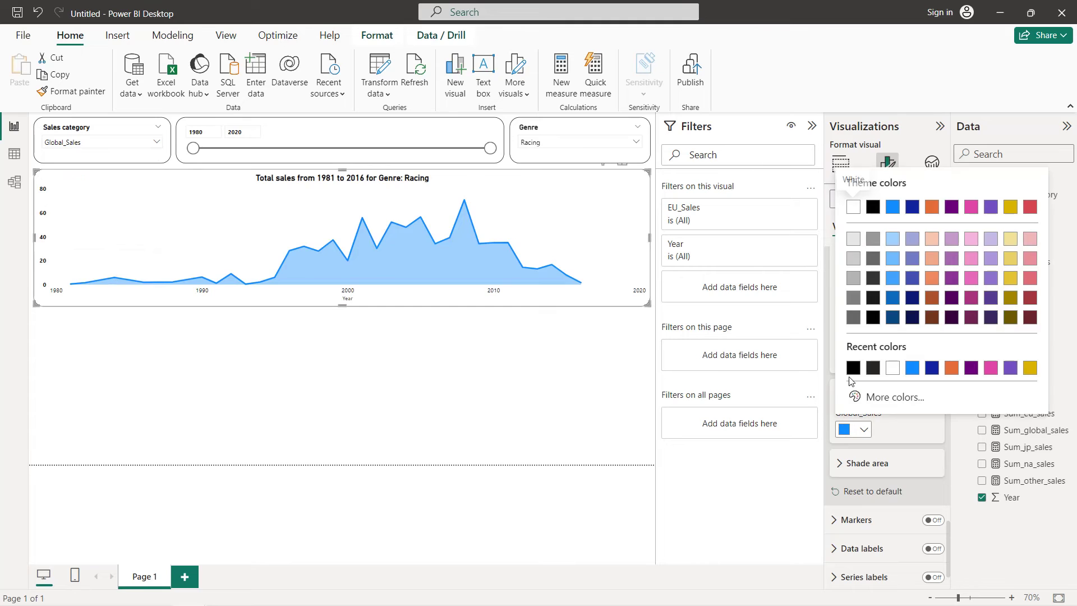
pyautogui.click(853, 368)
# - Select NA_Sales as the sales category and set its area chart line color to black
pyautogui.click(156, 142)
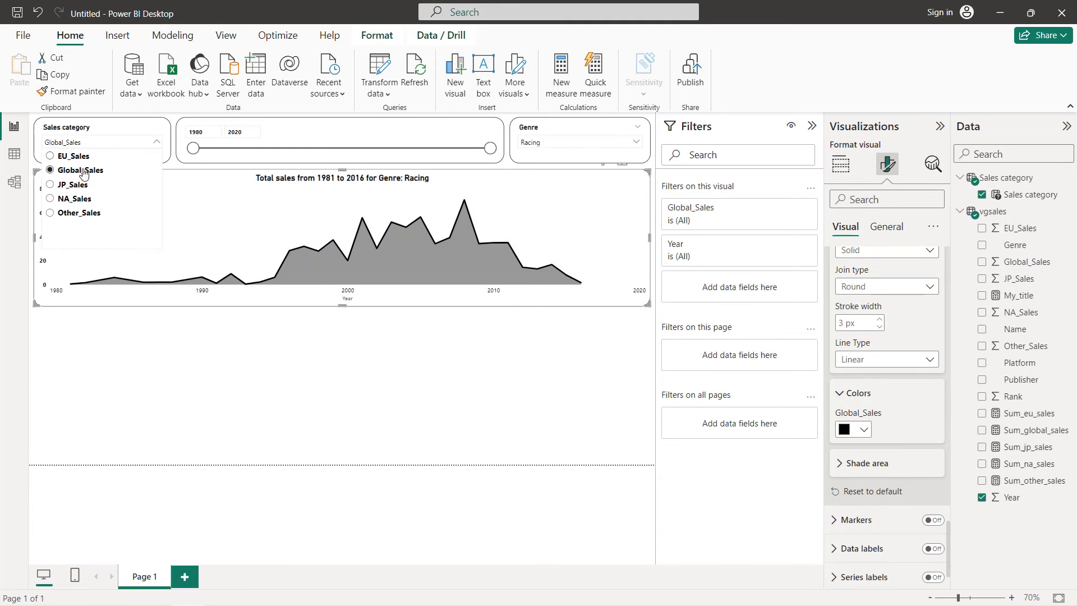
pyautogui.click(51, 199)
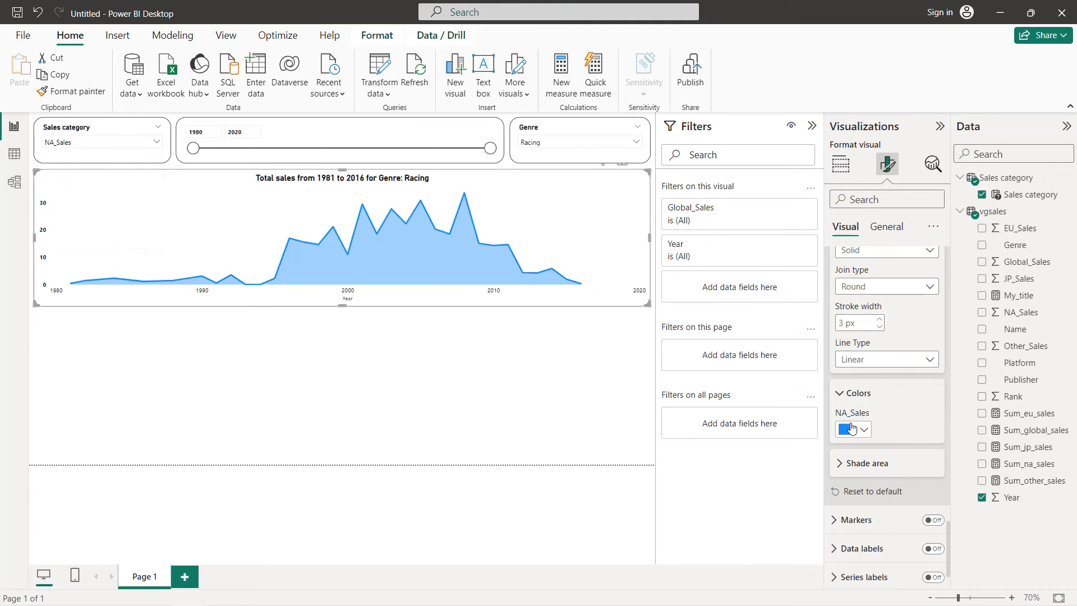
pyautogui.click(852, 429)
pyautogui.click(853, 368)
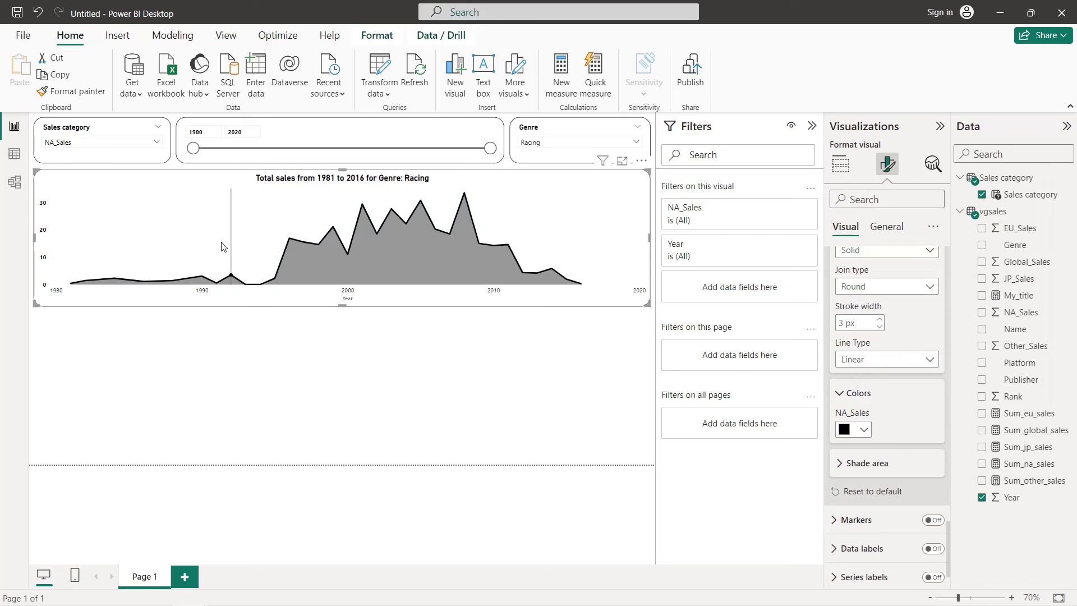
# - Select Other_Sales as the sales category and set its area chart line color to black
pyautogui.click(108, 148)
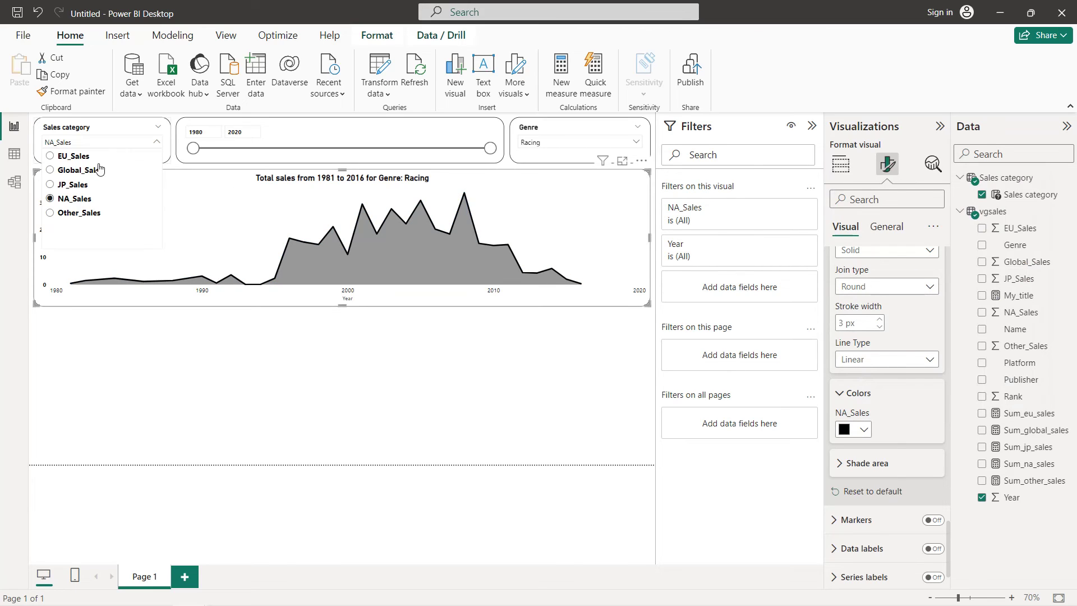
pyautogui.click(57, 213)
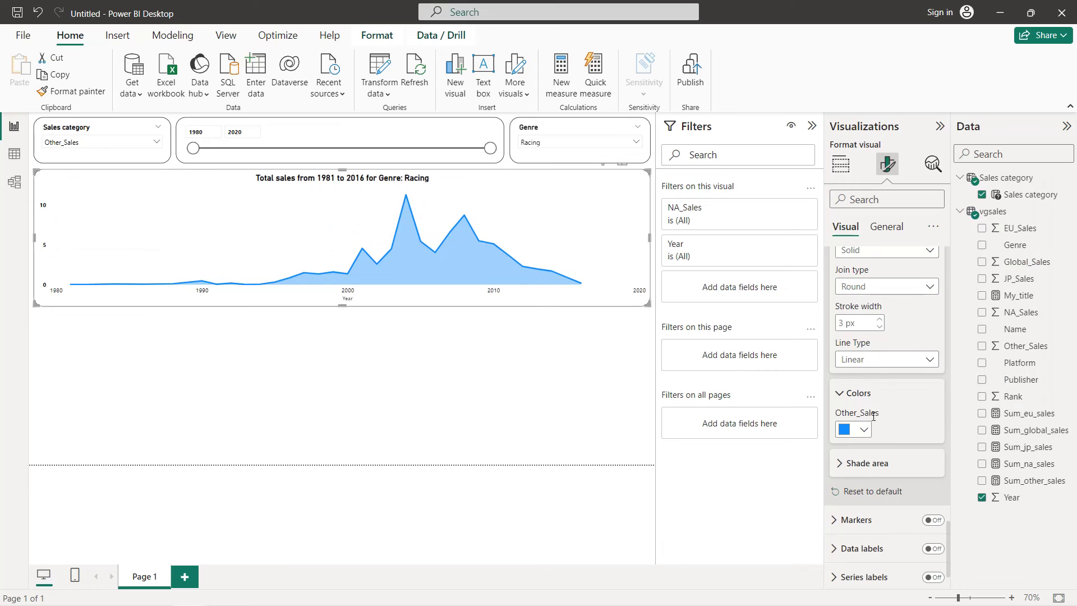
pyautogui.click(867, 429)
pyautogui.click(853, 368)
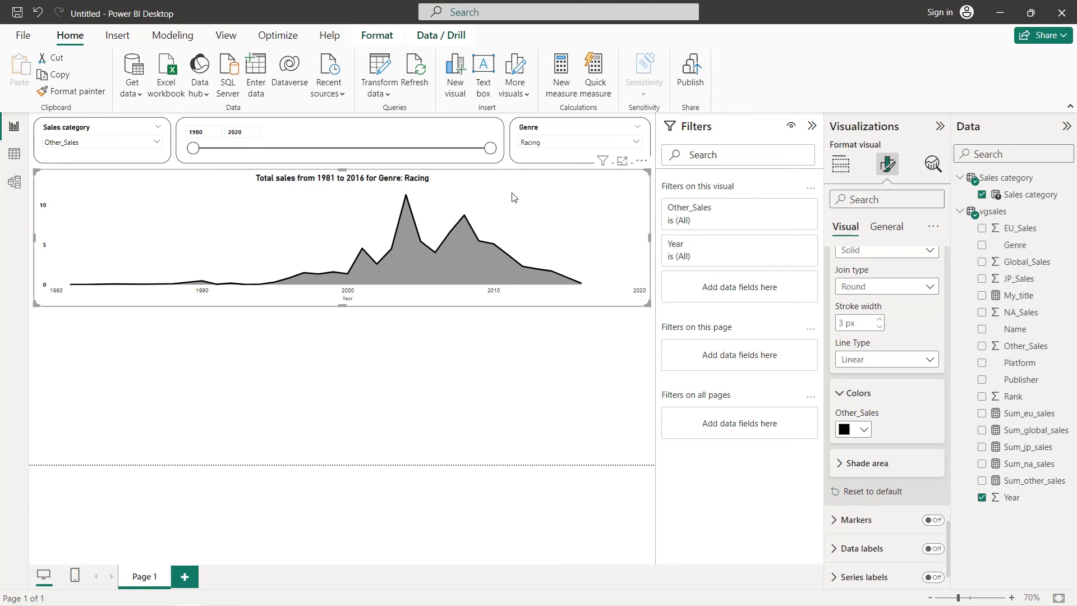
# - Duplicate the area chart, narrow the copy to about a third of the page width and place it below the original
pyautogui.hotkey('ctrl', 'c')
pyautogui.hotkey('ctrl', 'v')
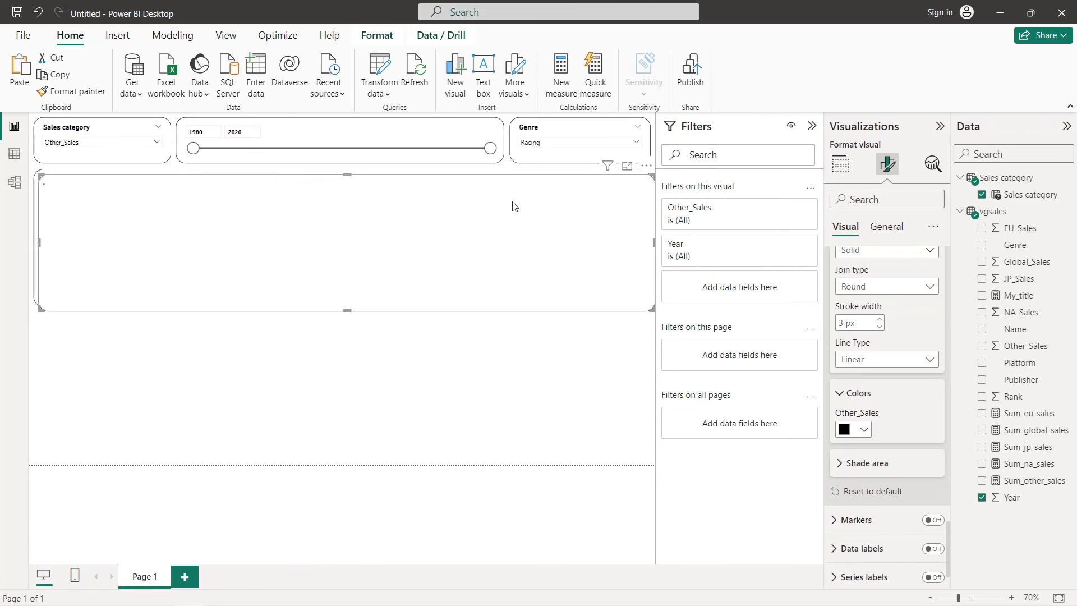
pyautogui.moveTo(653, 242); pyautogui.dragTo(245, 238)
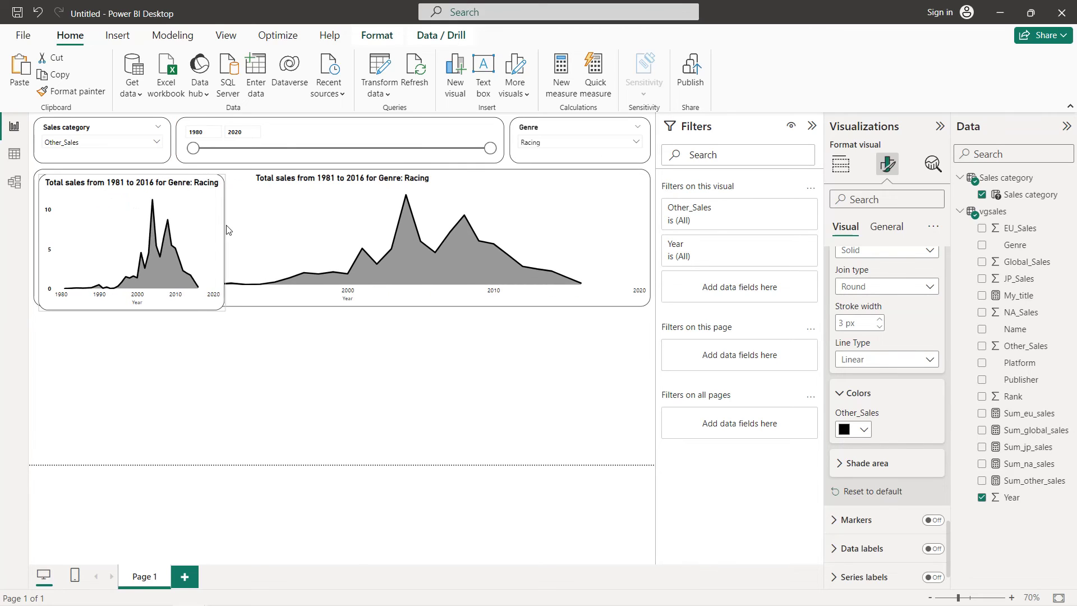
pyautogui.moveTo(197, 213); pyautogui.dragTo(195, 361)
# - Extend the original area chart's lower edge slightly and adjust the copy's upper edge to leave a small gap between them
pyautogui.click(163, 305)
pyautogui.moveTo(342, 305); pyautogui.dragTo(342, 310)
pyautogui.click(138, 328)
pyautogui.moveTo(140, 322); pyautogui.dragTo(140, 318)
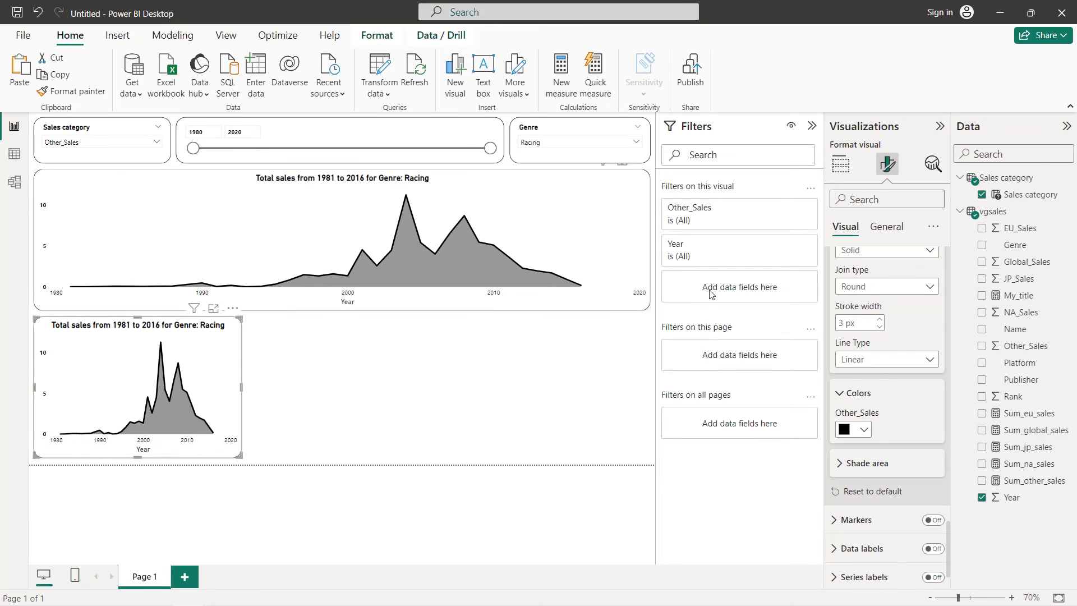
# - Convert the copied chart to a clustered bar chart with Name replacing Year on the Y-axis and no legend field
pyautogui.click(844, 168)
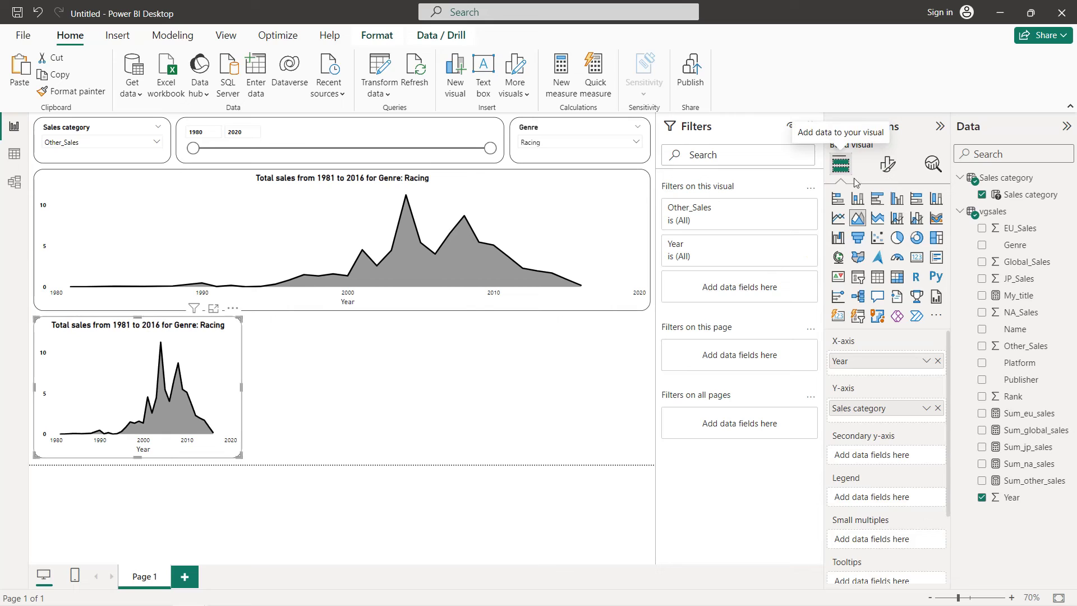
pyautogui.click(877, 198)
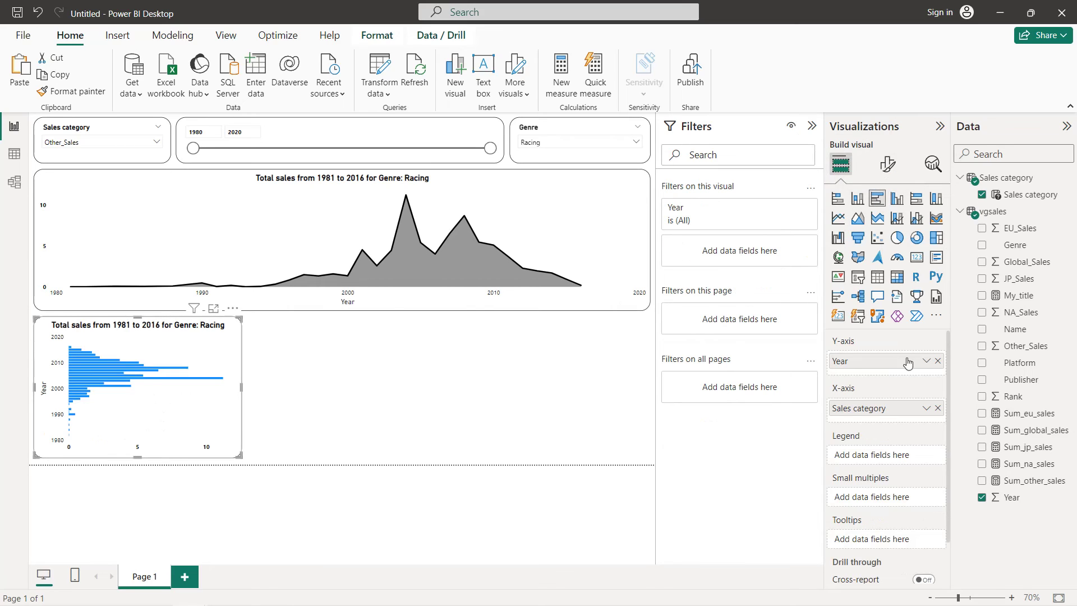
pyautogui.click(939, 361)
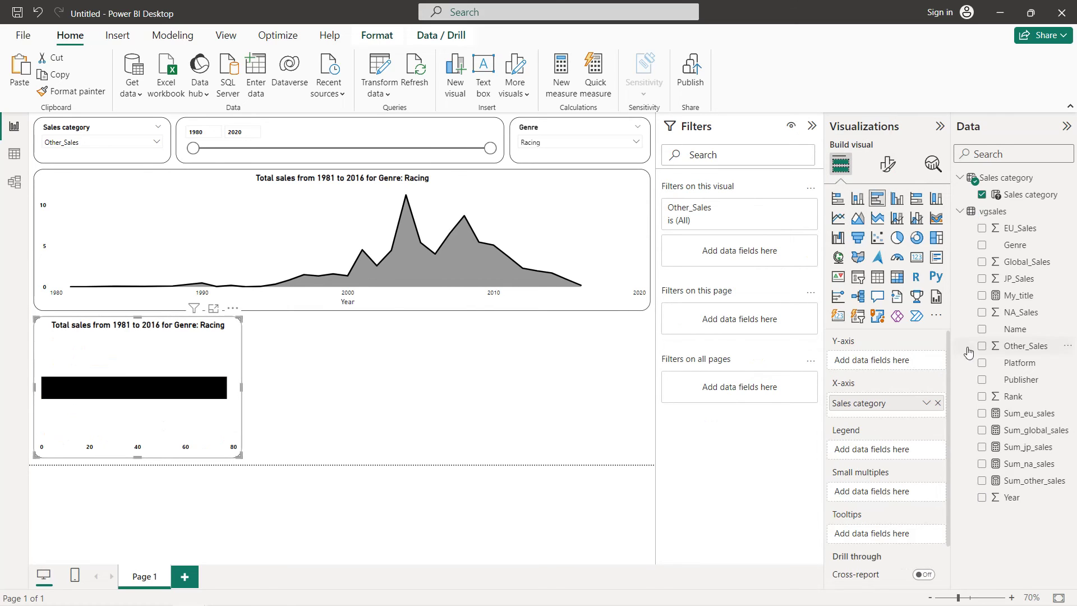
pyautogui.click(982, 330)
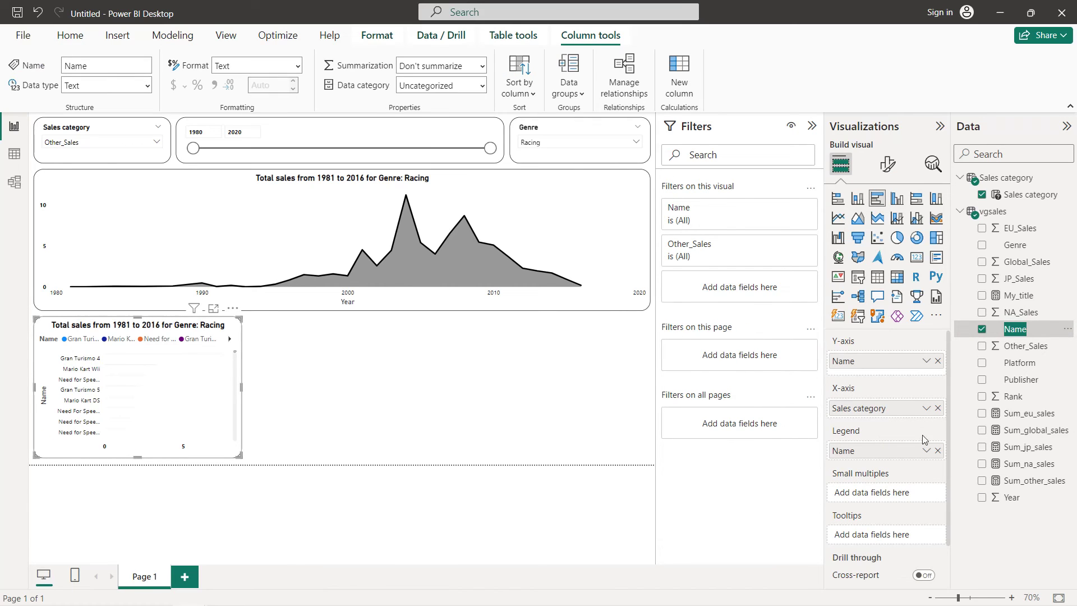
pyautogui.click(938, 451)
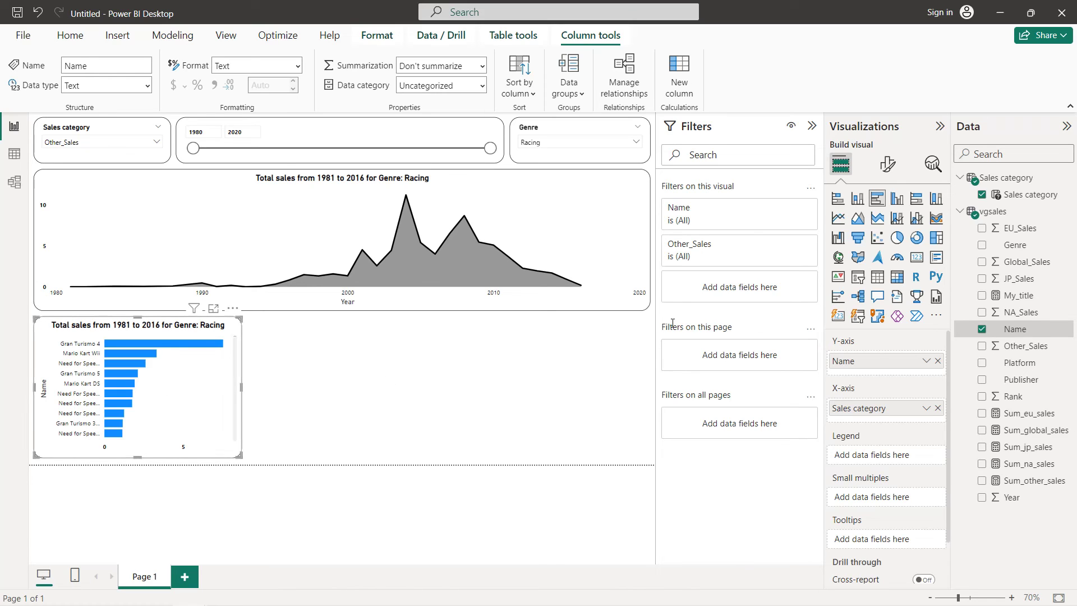
# - Set the bar chart's bar color to black for all categories
pyautogui.click(887, 163)
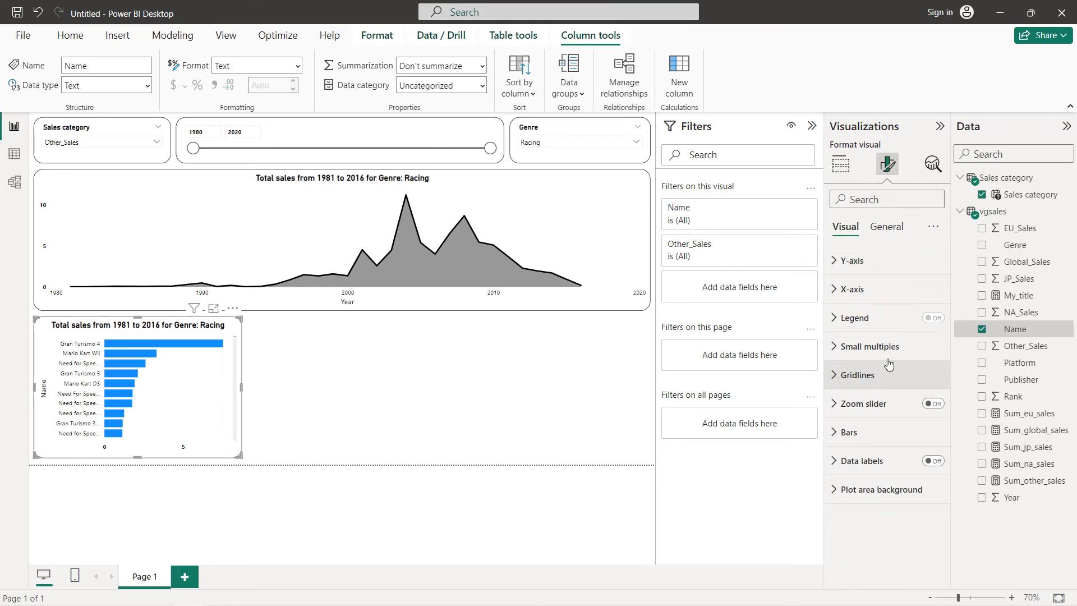
pyautogui.click(874, 434)
pyautogui.scroll(-3, 871, 447)
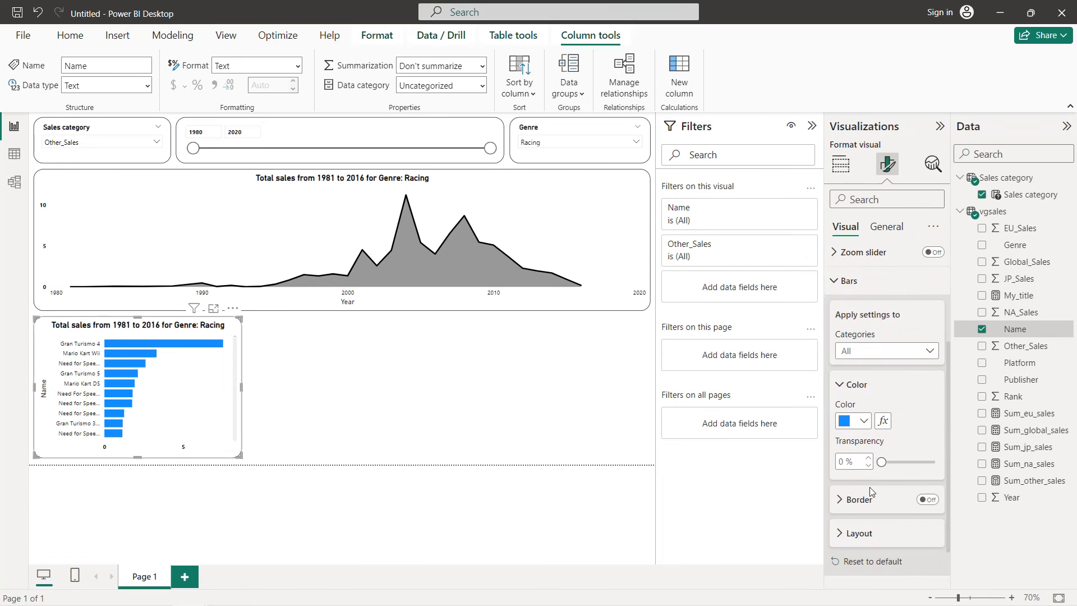
pyautogui.click(858, 421)
pyautogui.click(853, 359)
# - Turn on data labels for the bar chart
pyautogui.scroll(3, 879, 359)
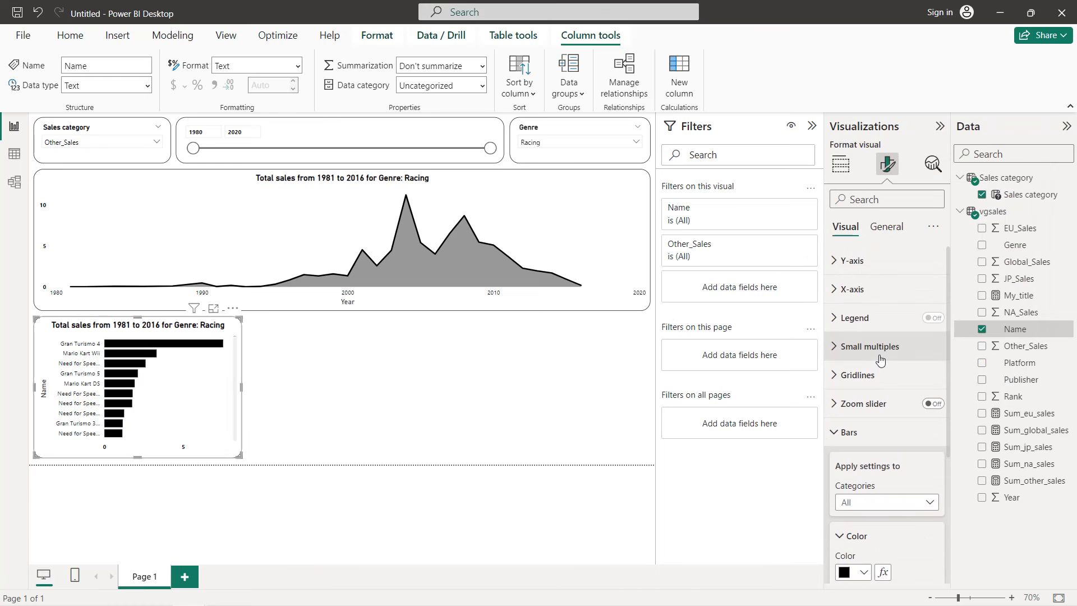
pyautogui.scroll(-3, 880, 359)
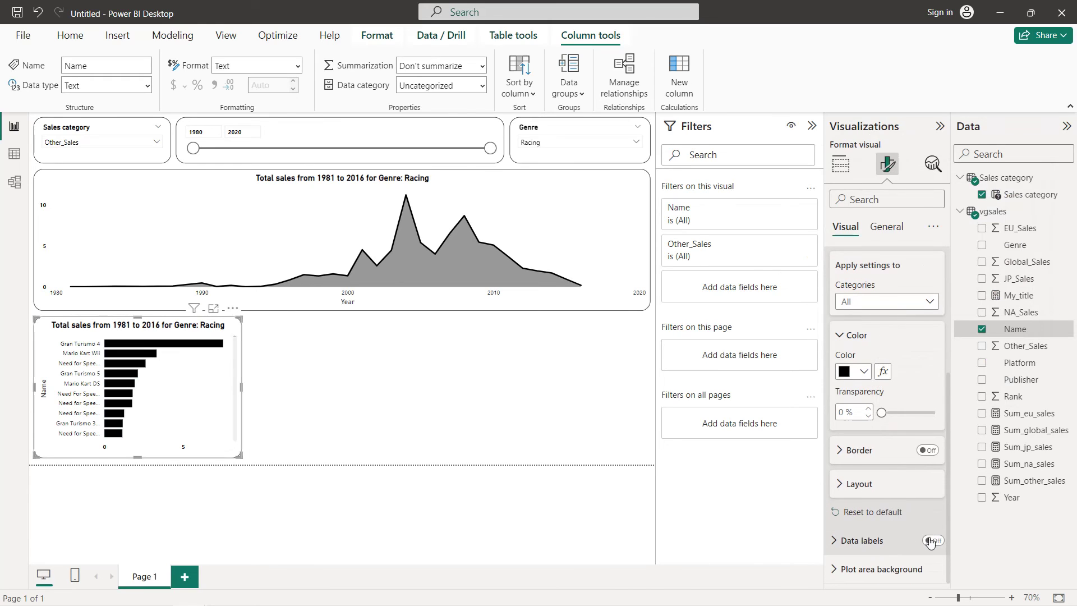
pyautogui.click(931, 540)
# - Format the bar chart's data label values as bold with a black color
pyautogui.click(893, 546)
pyautogui.scroll(-5, 889, 532)
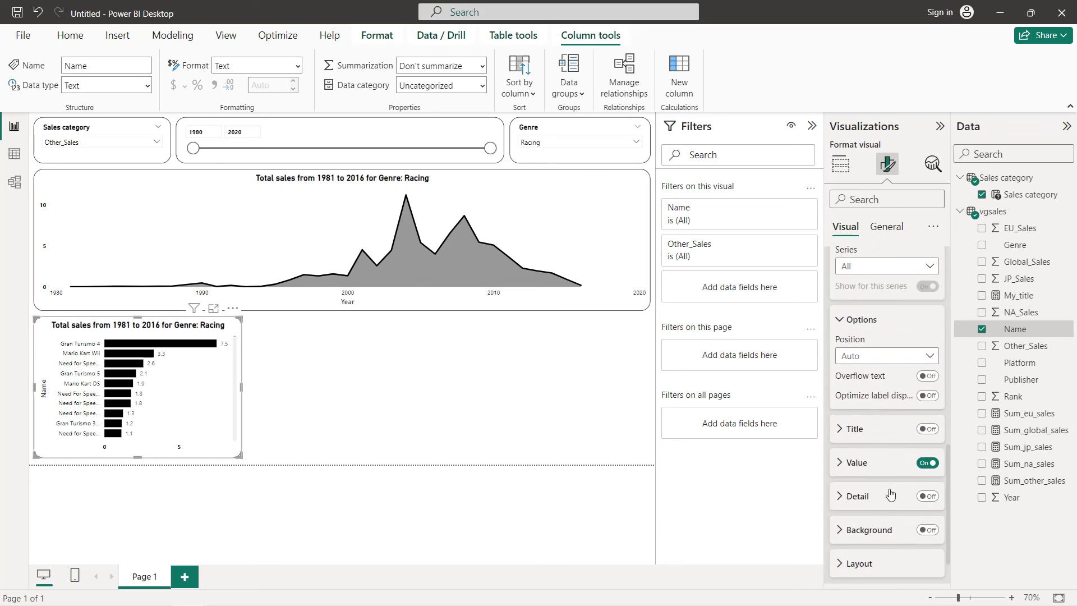
pyautogui.click(871, 466)
pyautogui.scroll(-3, 870, 466)
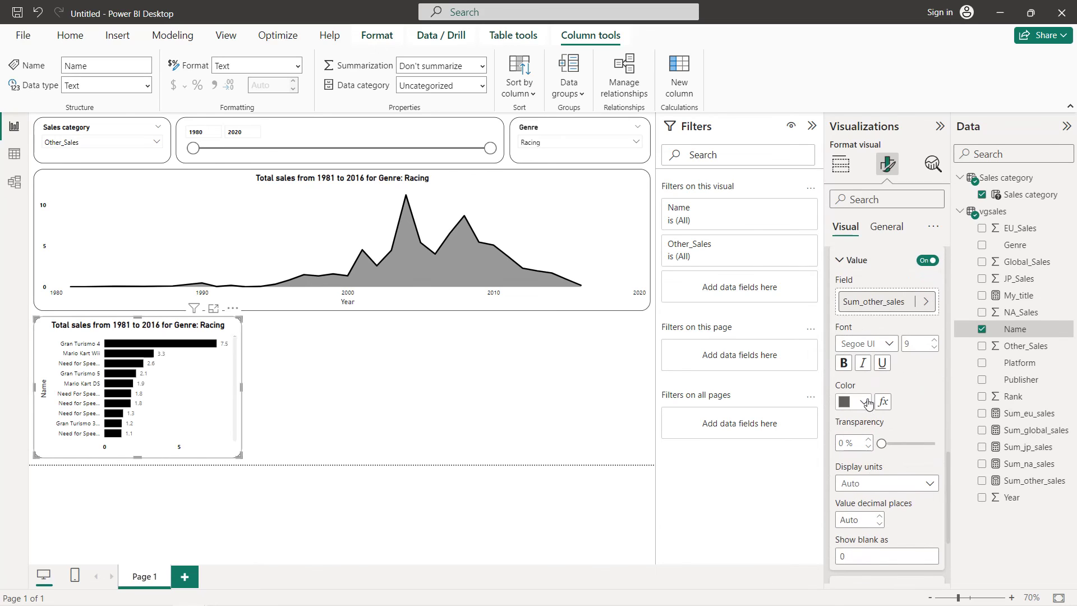
pyautogui.click(865, 402)
pyautogui.click(852, 343)
pyautogui.click(851, 343)
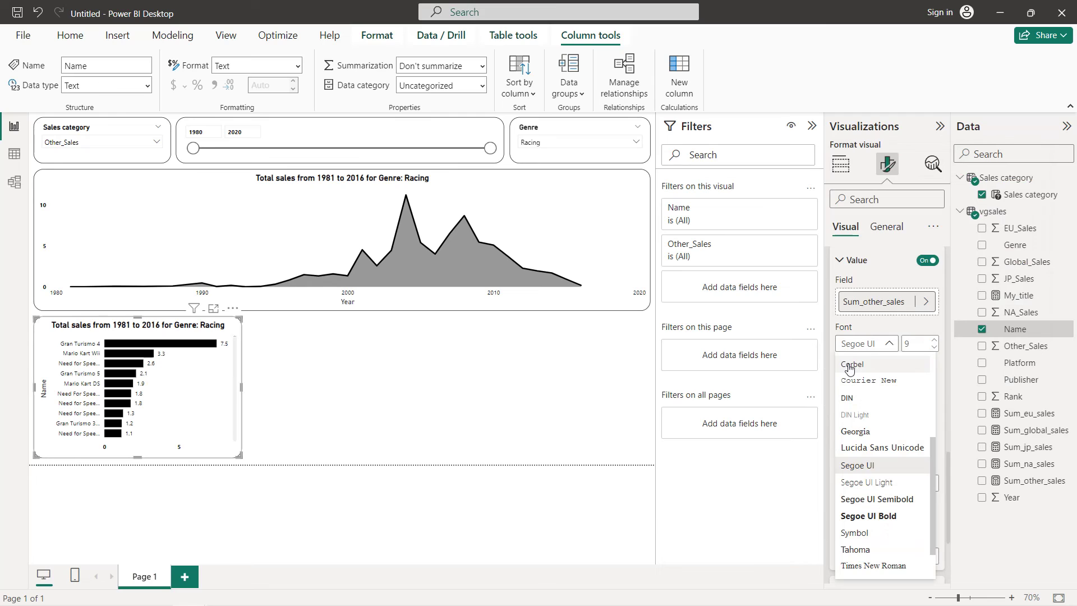
pyautogui.click(853, 334)
pyautogui.click(844, 369)
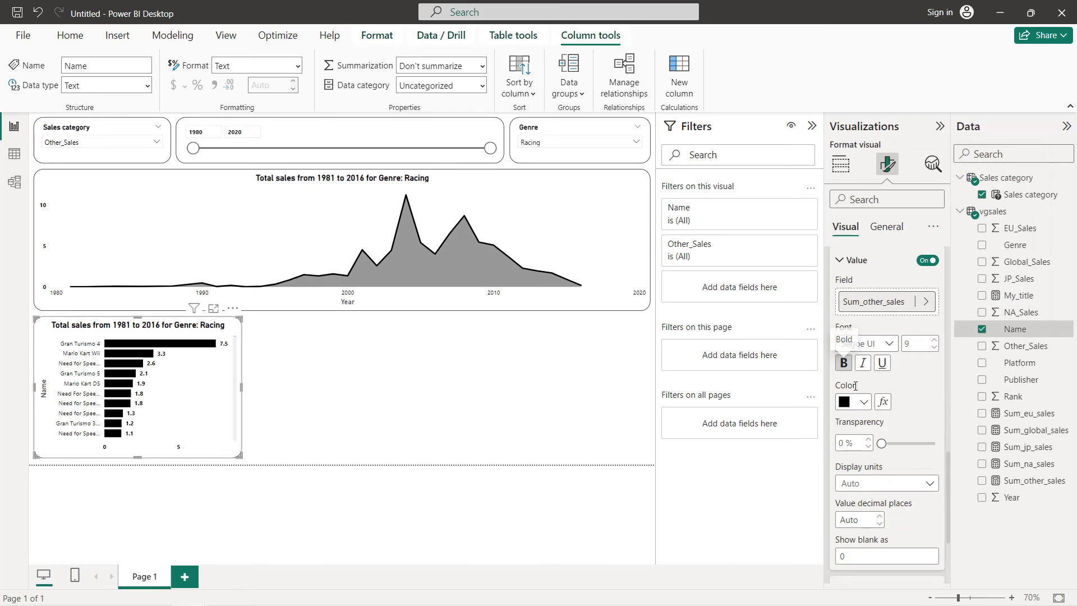
pyautogui.click(350, 382)
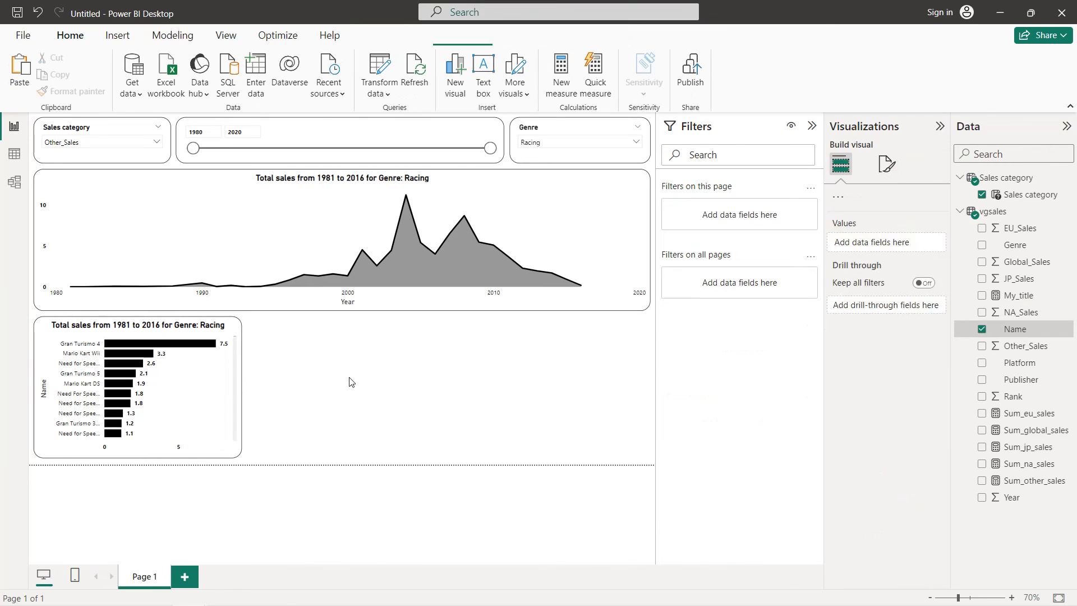
# - Make the bar chart's Y-axis title bold
pyautogui.click(195, 389)
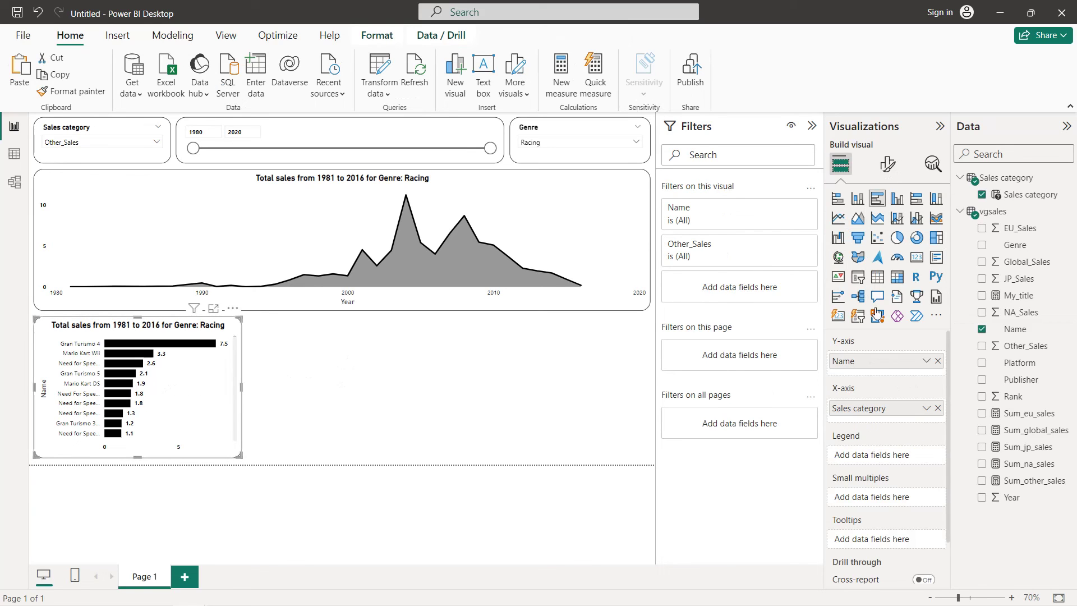
pyautogui.click(887, 164)
pyautogui.click(889, 265)
pyautogui.click(927, 294)
pyautogui.click(926, 507)
pyautogui.click(890, 507)
pyautogui.scroll(-2, 890, 508)
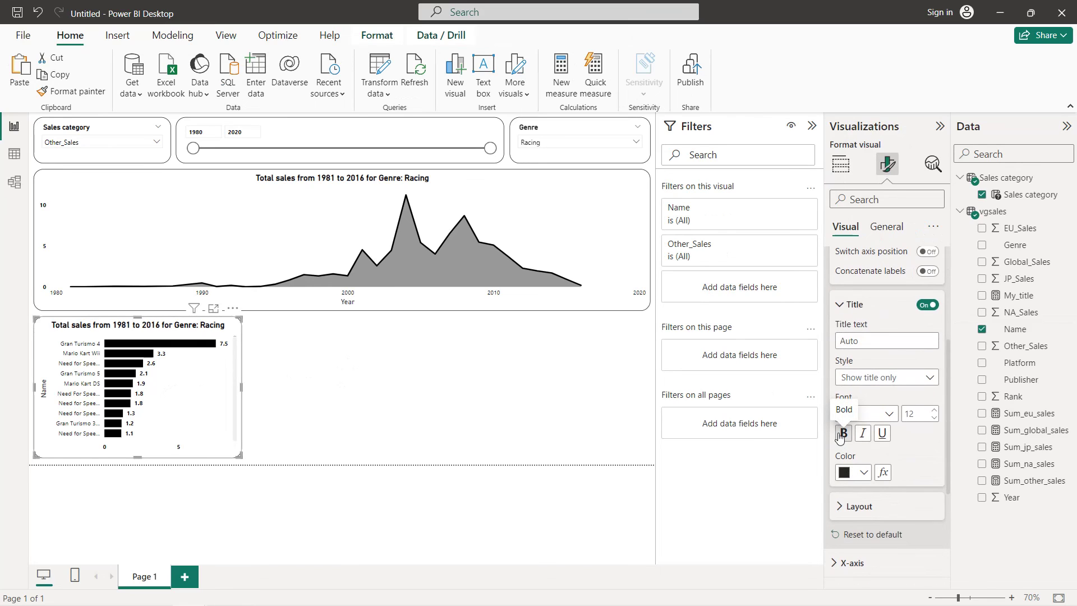
pyautogui.click(841, 435)
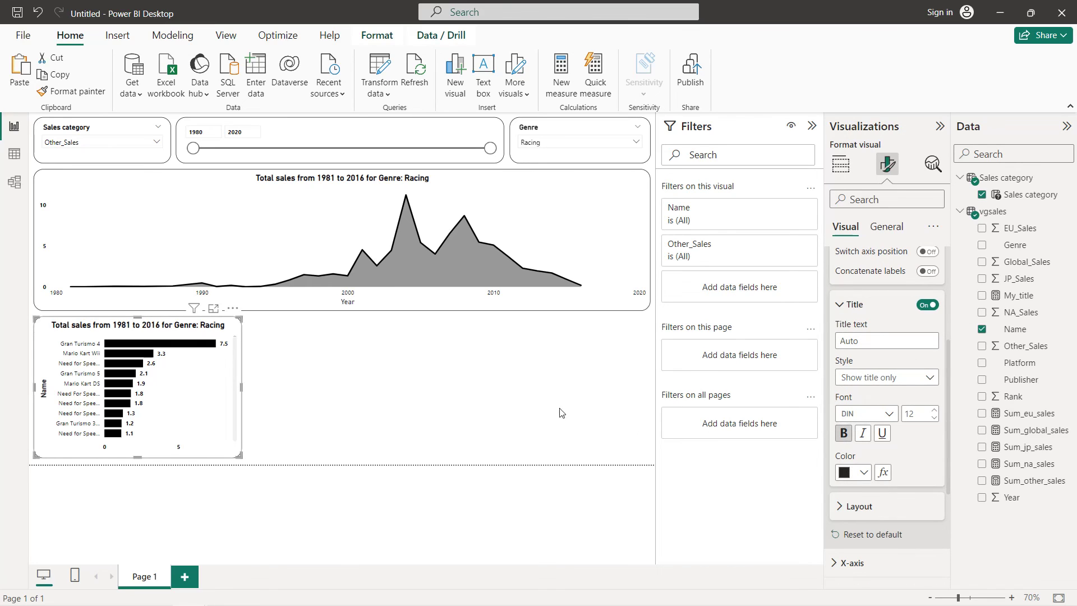
# - Duplicate the game-name bar chart twice and line the copies up beside the original beneath the area chart
pyautogui.click(335, 377)
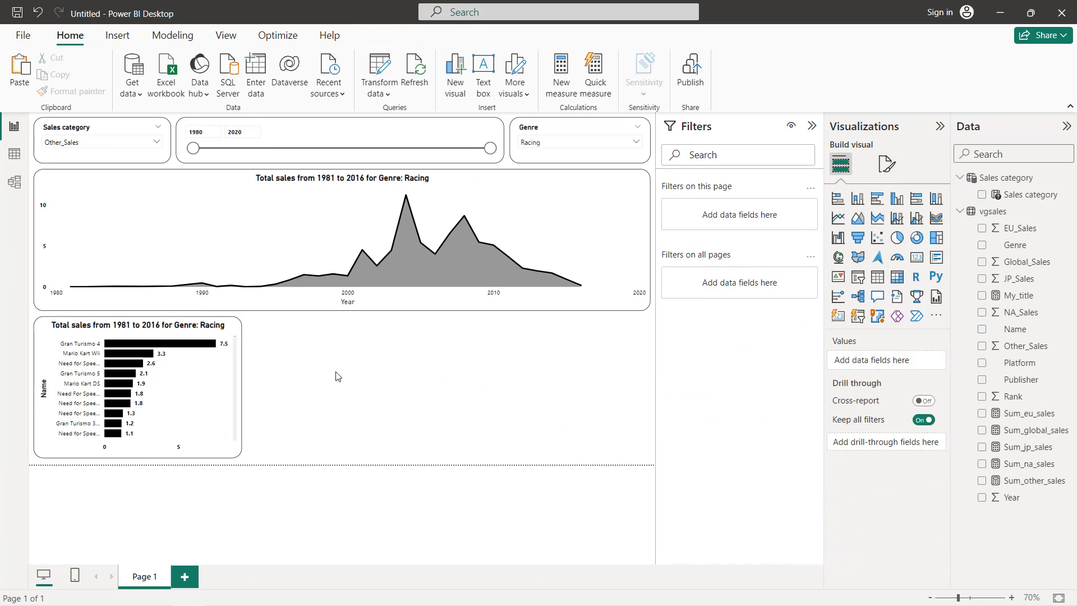
pyautogui.click(204, 375)
pyautogui.moveTo(205, 375); pyautogui.dragTo(204, 389)
pyautogui.hotkey('ctrl', 'c')
pyautogui.hotkey('ctrl', 'v')
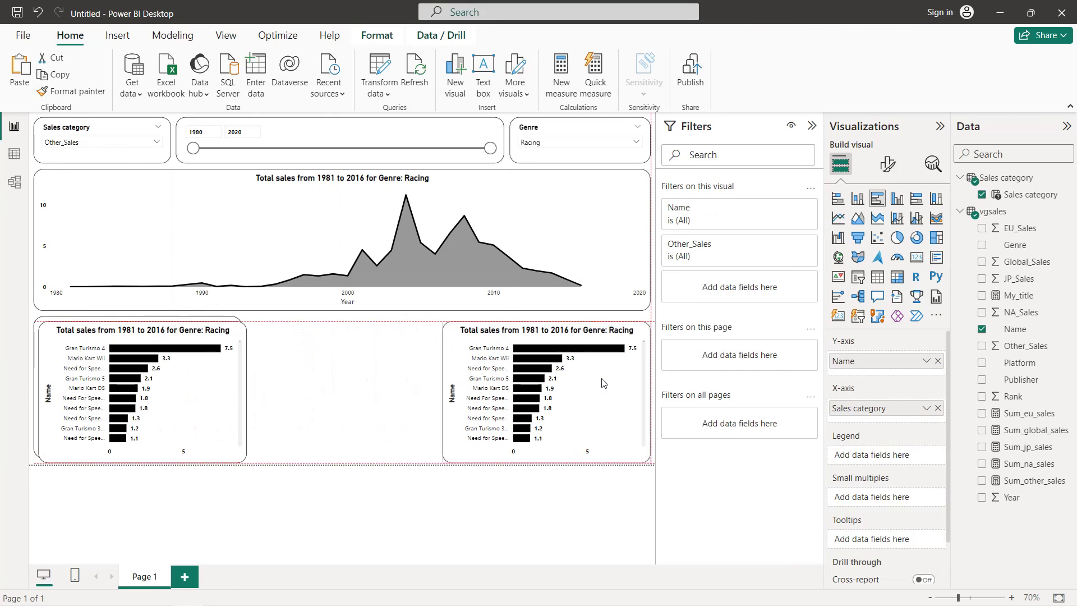
pyautogui.hotkey('ctrl', 'v')
pyautogui.moveTo(337, 386); pyautogui.dragTo(373, 385)
# - Narrow the first and middle bar charts so that small even gaps separate the three charts in the row
pyautogui.click(224, 383)
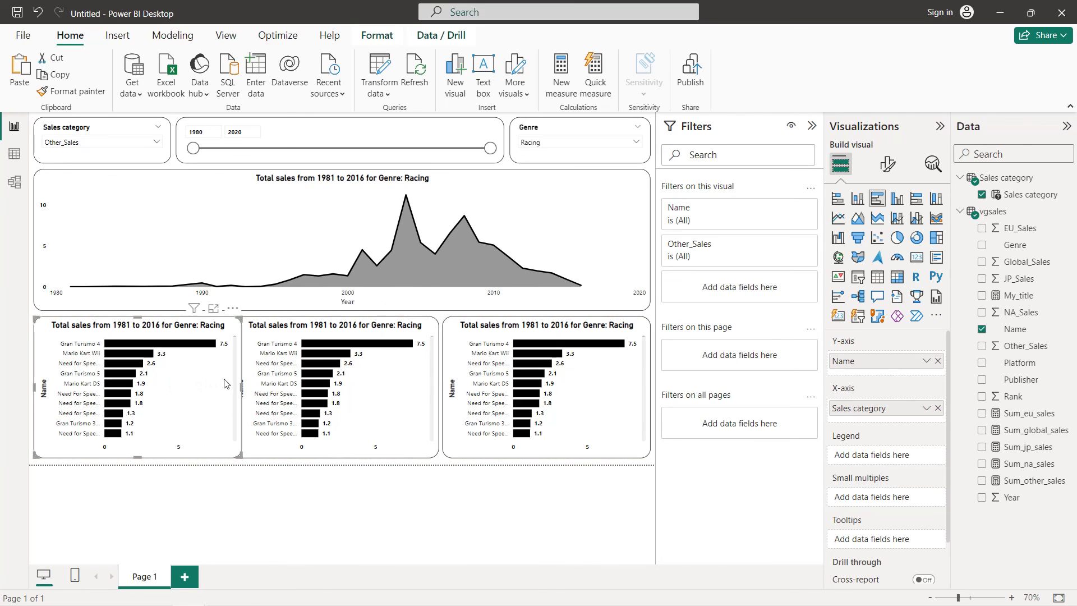
pyautogui.moveTo(238, 391); pyautogui.dragTo(231, 391)
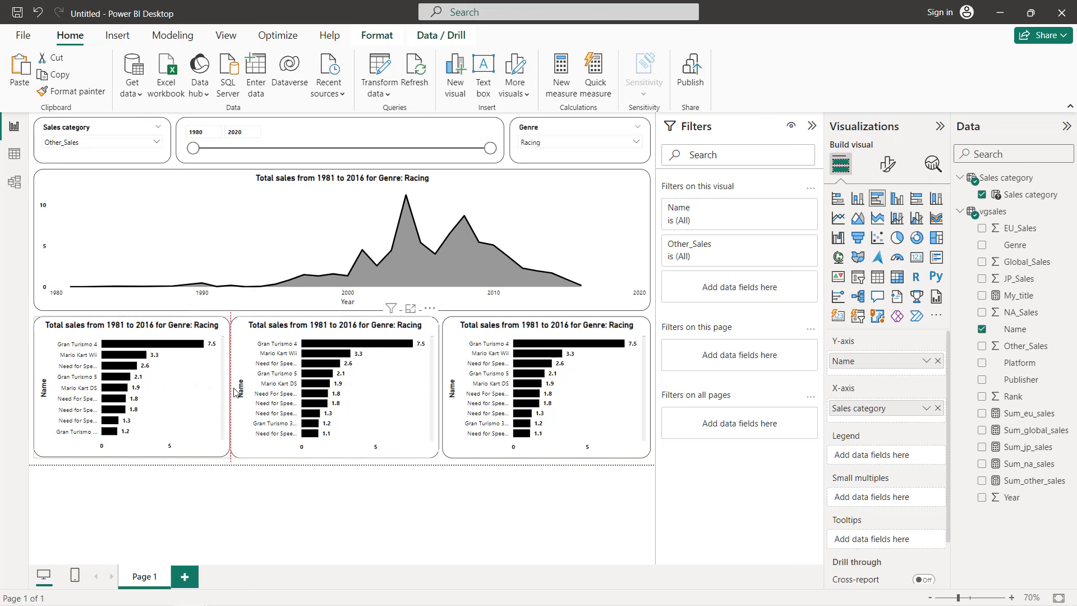
pyautogui.click(240, 377)
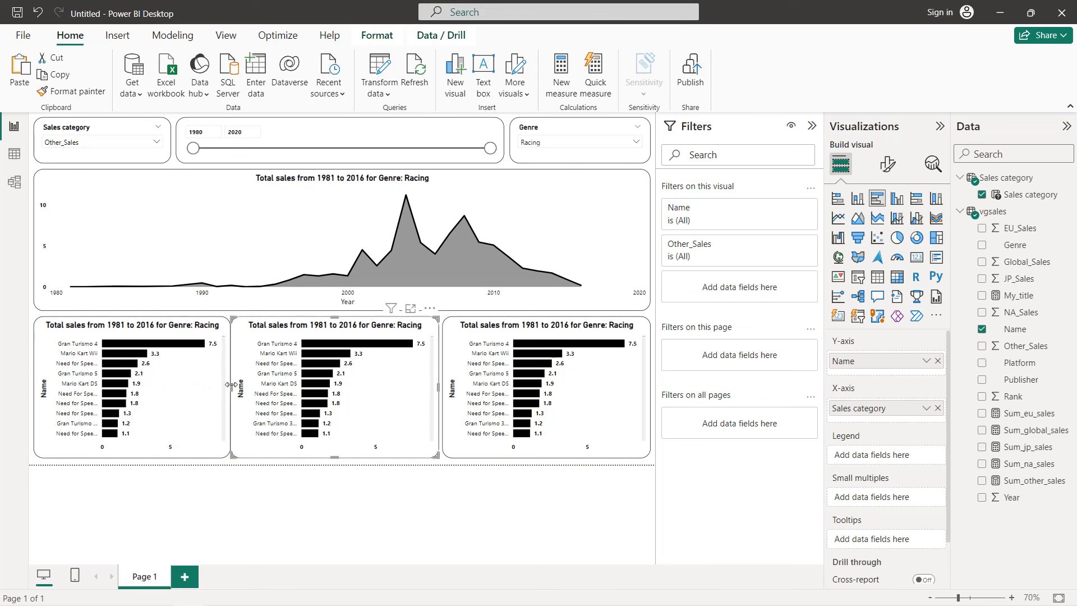
pyautogui.moveTo(235, 387); pyautogui.dragTo(238, 386)
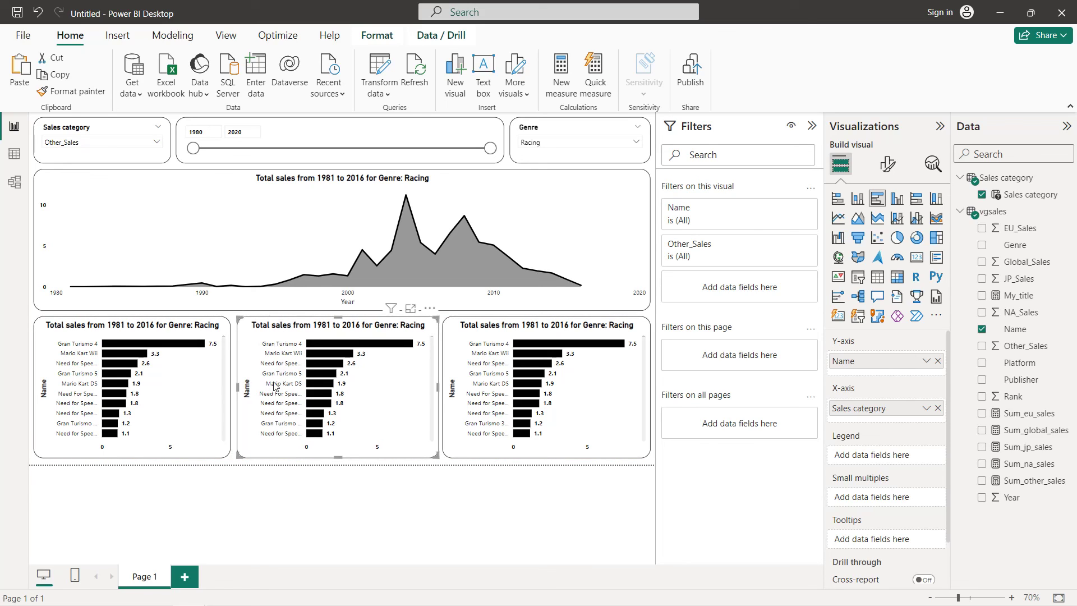
# - Replace Name on the Y-axis with Platform in the middle bar chart, without a legend, and with Publisher in the third
pyautogui.click(936, 361)
pyautogui.click(980, 364)
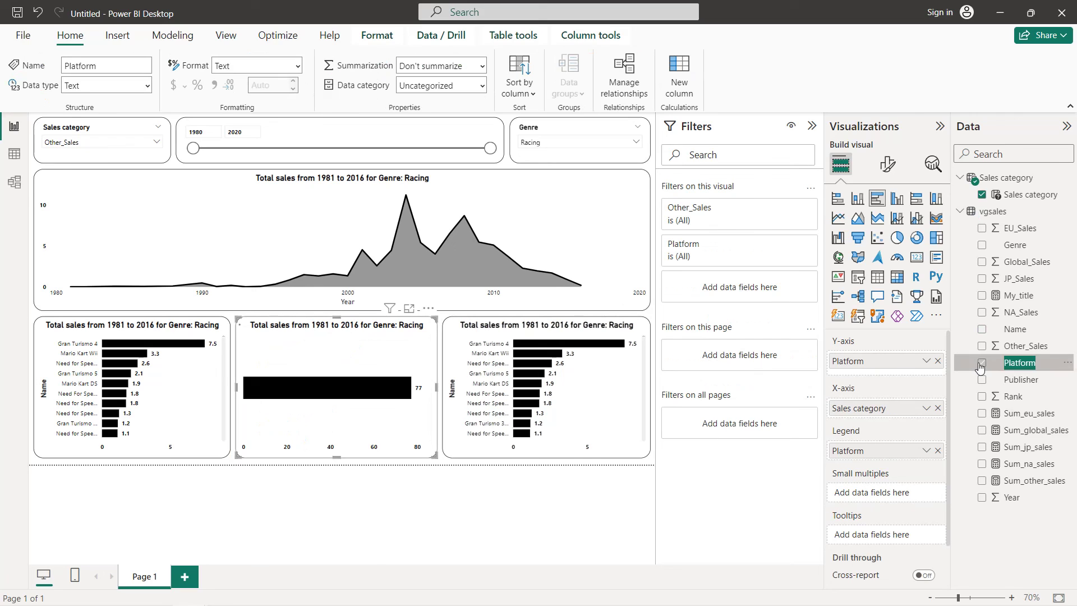
pyautogui.click(937, 452)
pyautogui.click(619, 431)
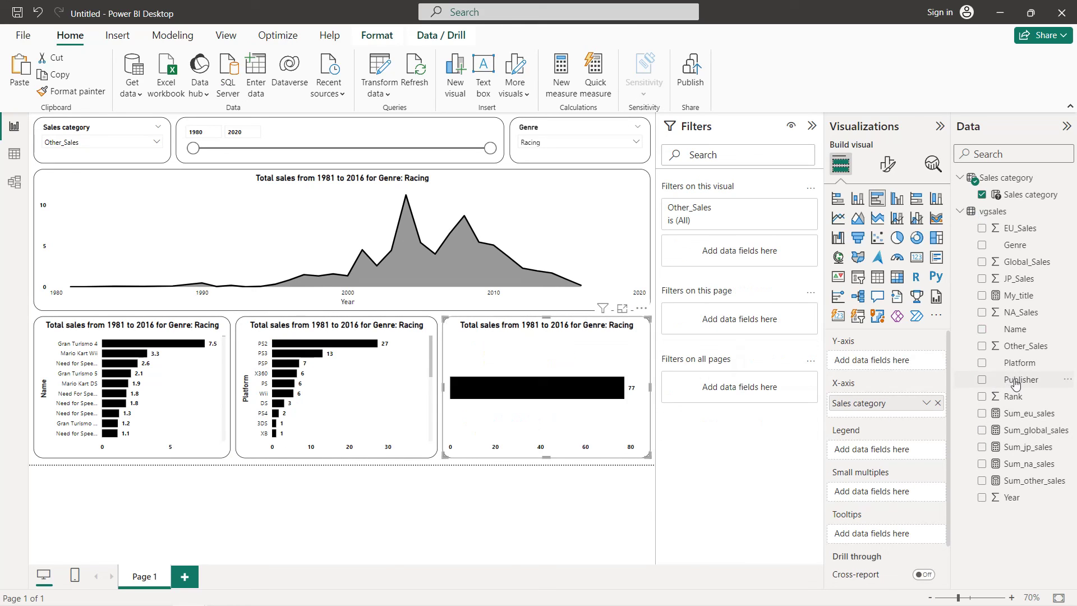
pyautogui.moveTo(988, 380); pyautogui.dragTo(890, 363)
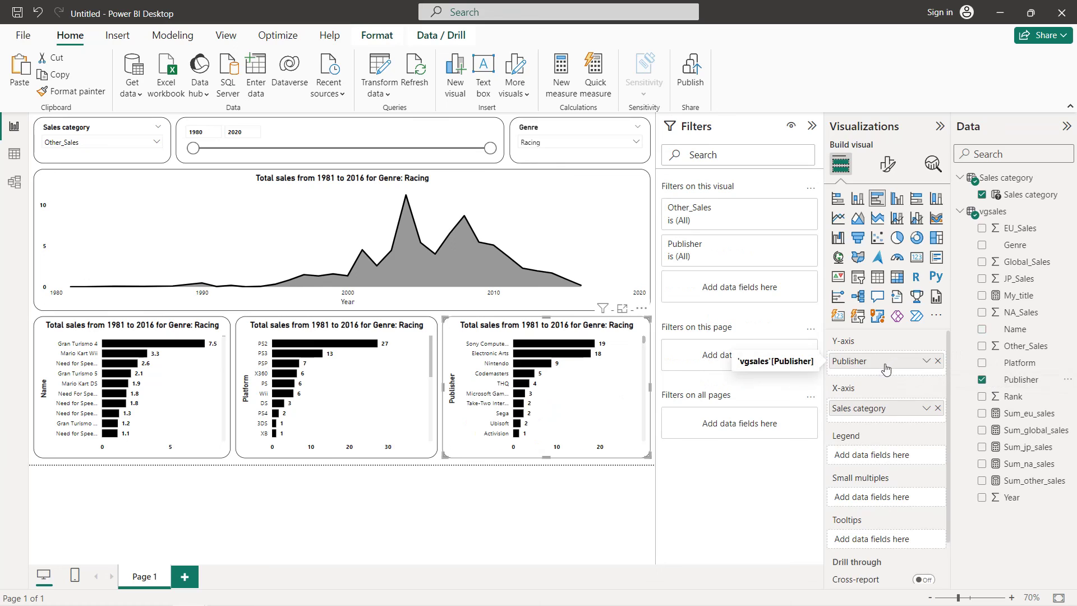
# - Switch the sales category slicer to Global_Sales
pyautogui.click(116, 147)
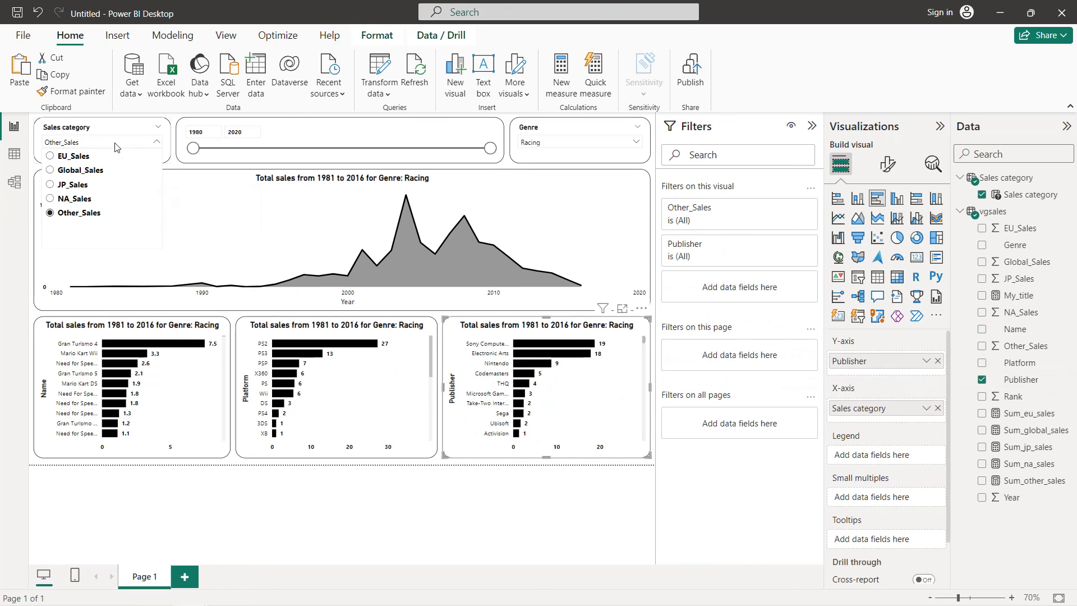
pyautogui.click(48, 170)
pyautogui.click(318, 203)
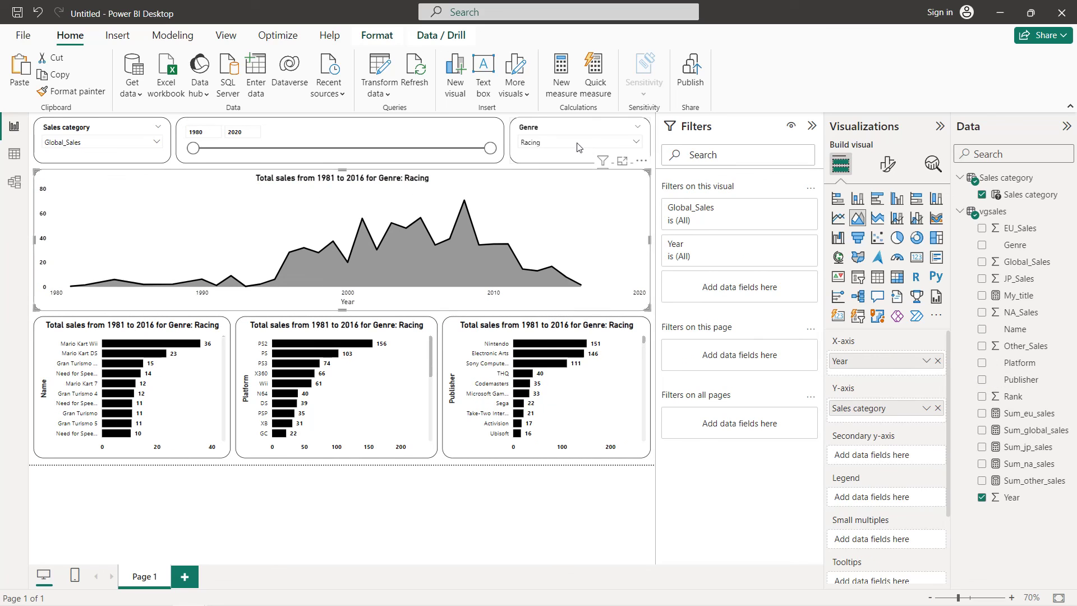
# - Set the genre slicer to Action and narrow the year slicer's range to 1984 through 2016
pyautogui.click(578, 145)
pyautogui.click(527, 157)
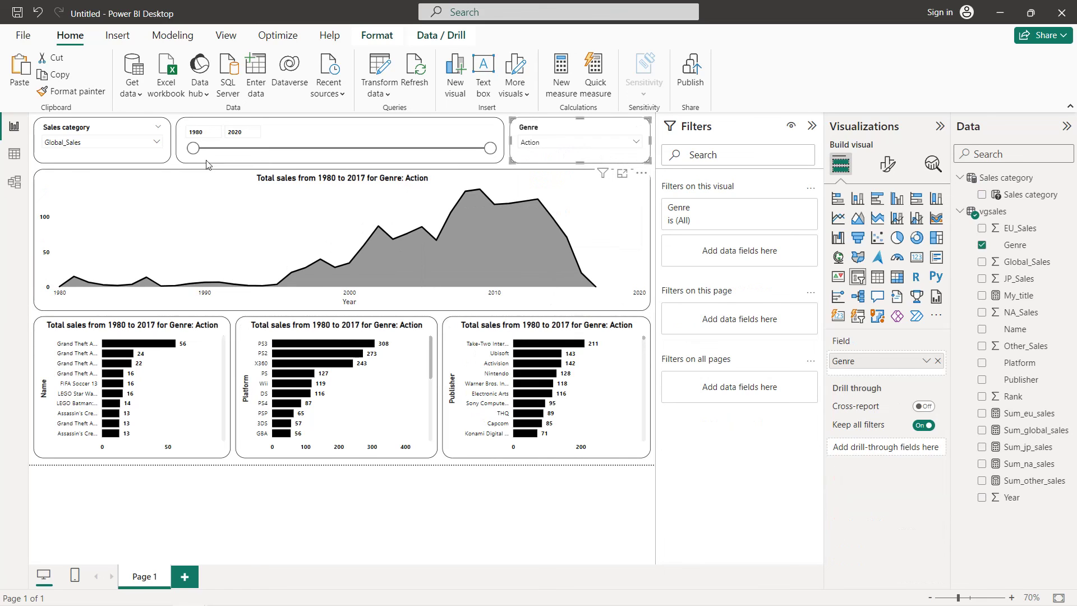
pyautogui.moveTo(192, 150); pyautogui.dragTo(225, 149)
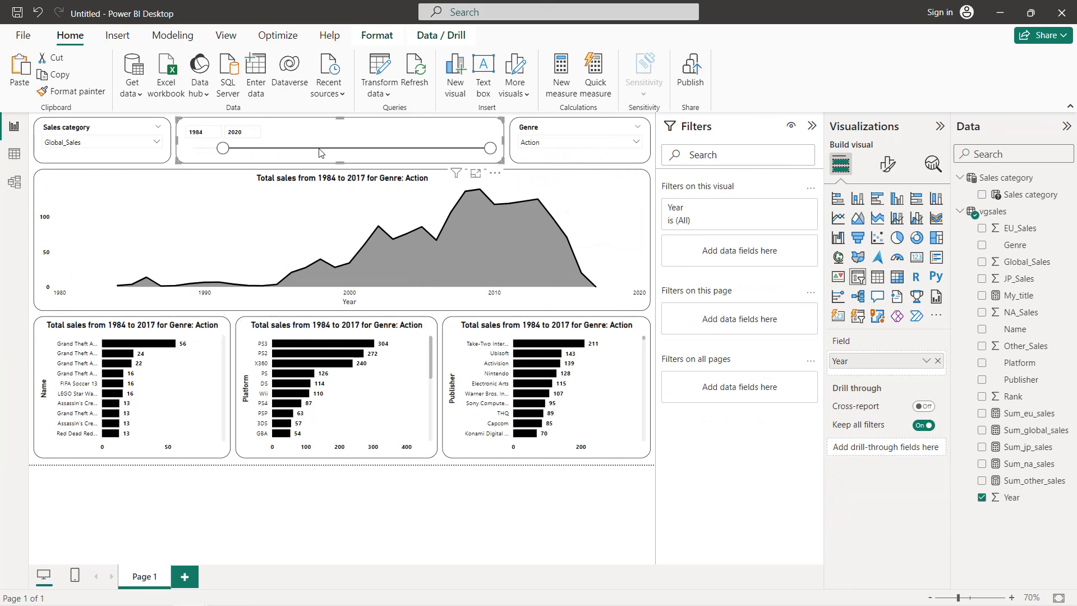
pyautogui.moveTo(490, 148); pyautogui.dragTo(449, 151)
# - Collapse the Visualizations and Filters panes to enlarge the report page, and clear the visual selection
pyautogui.click(944, 128)
pyautogui.click(914, 127)
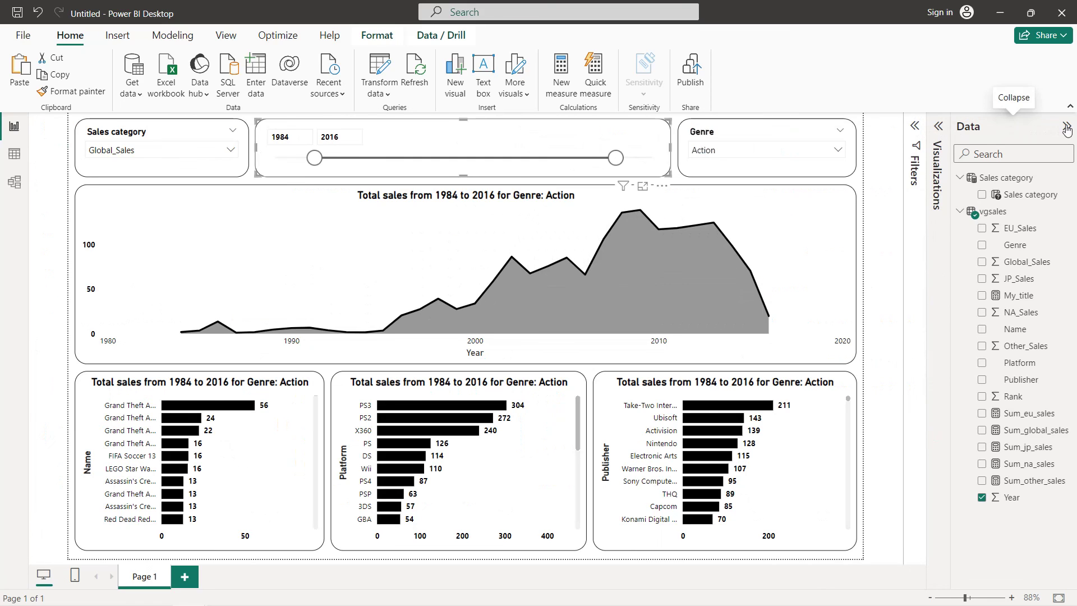
pyautogui.click(878, 185)
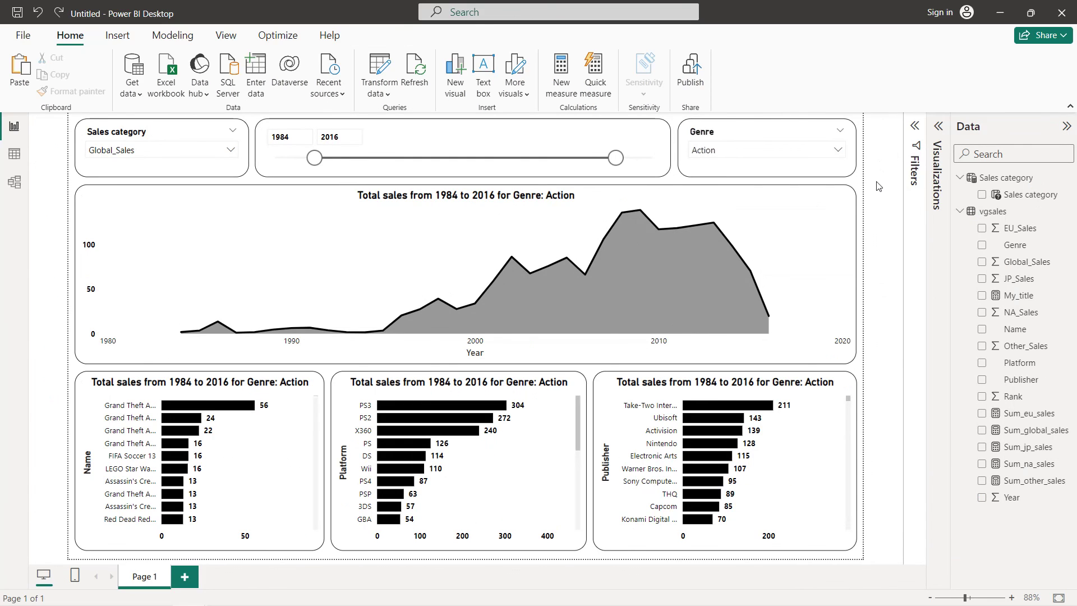